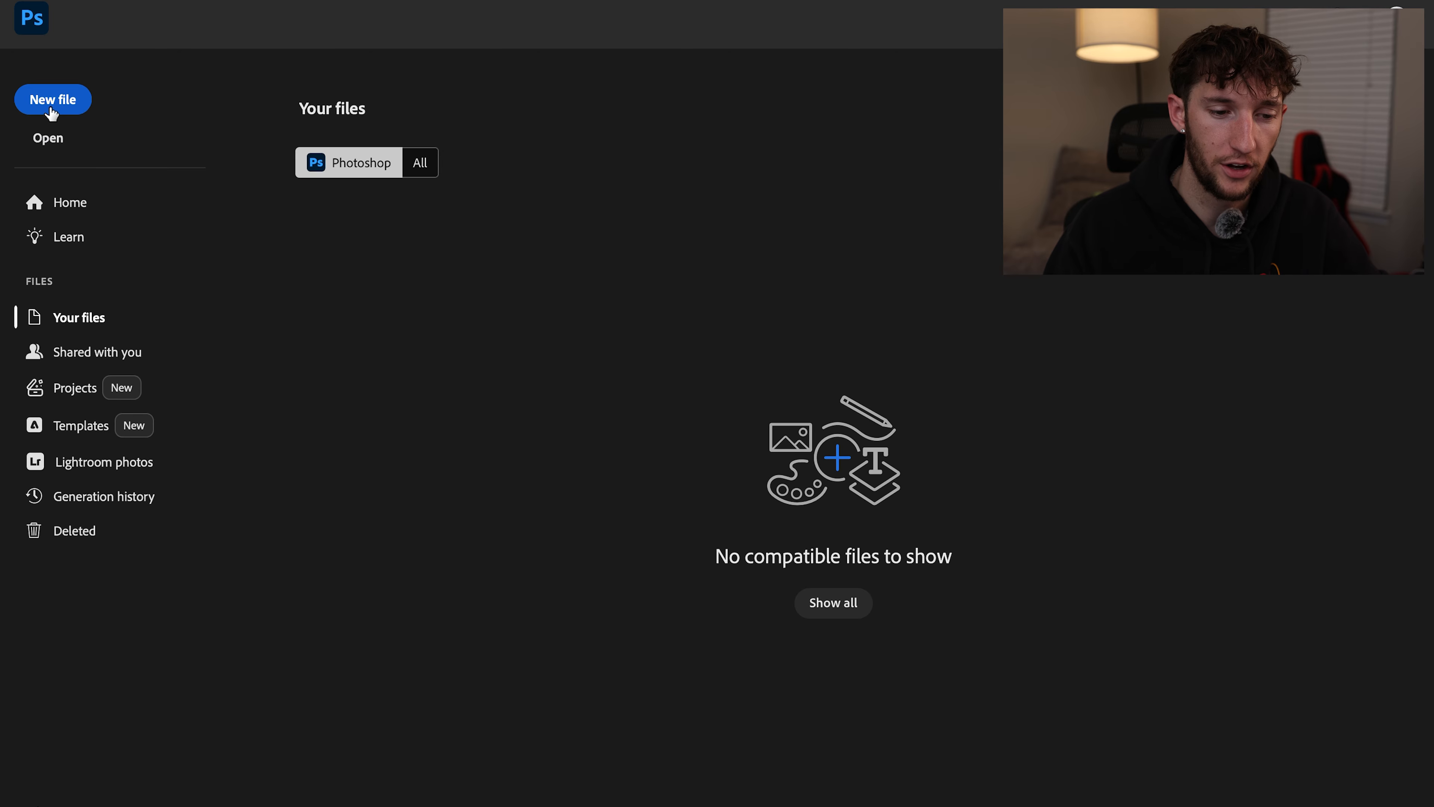
Create a new document named Mclaren, 16200 px wide by 1350 px high at 300 pixels/inch
left_click(53, 112)
type("Mclaren")
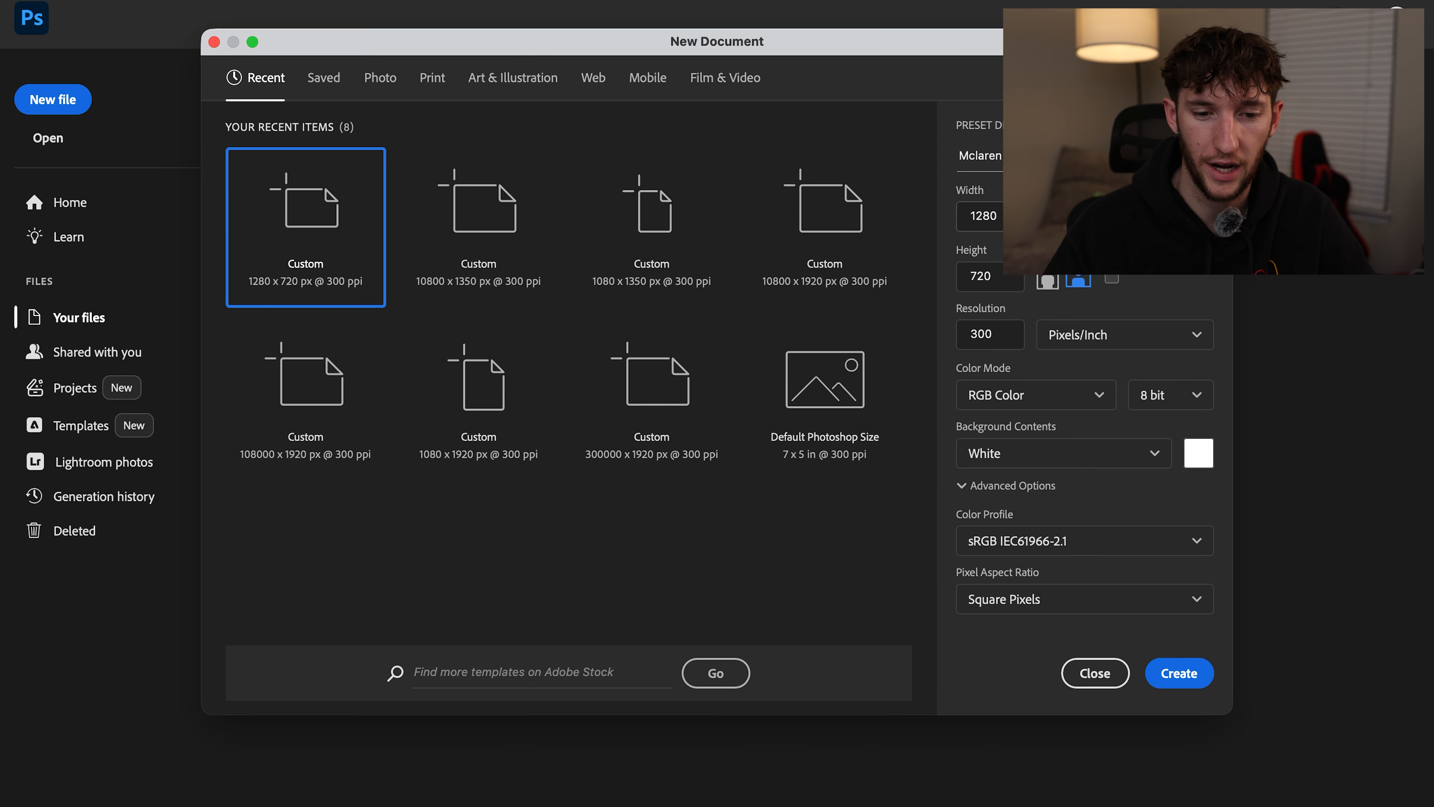
key("Tab")
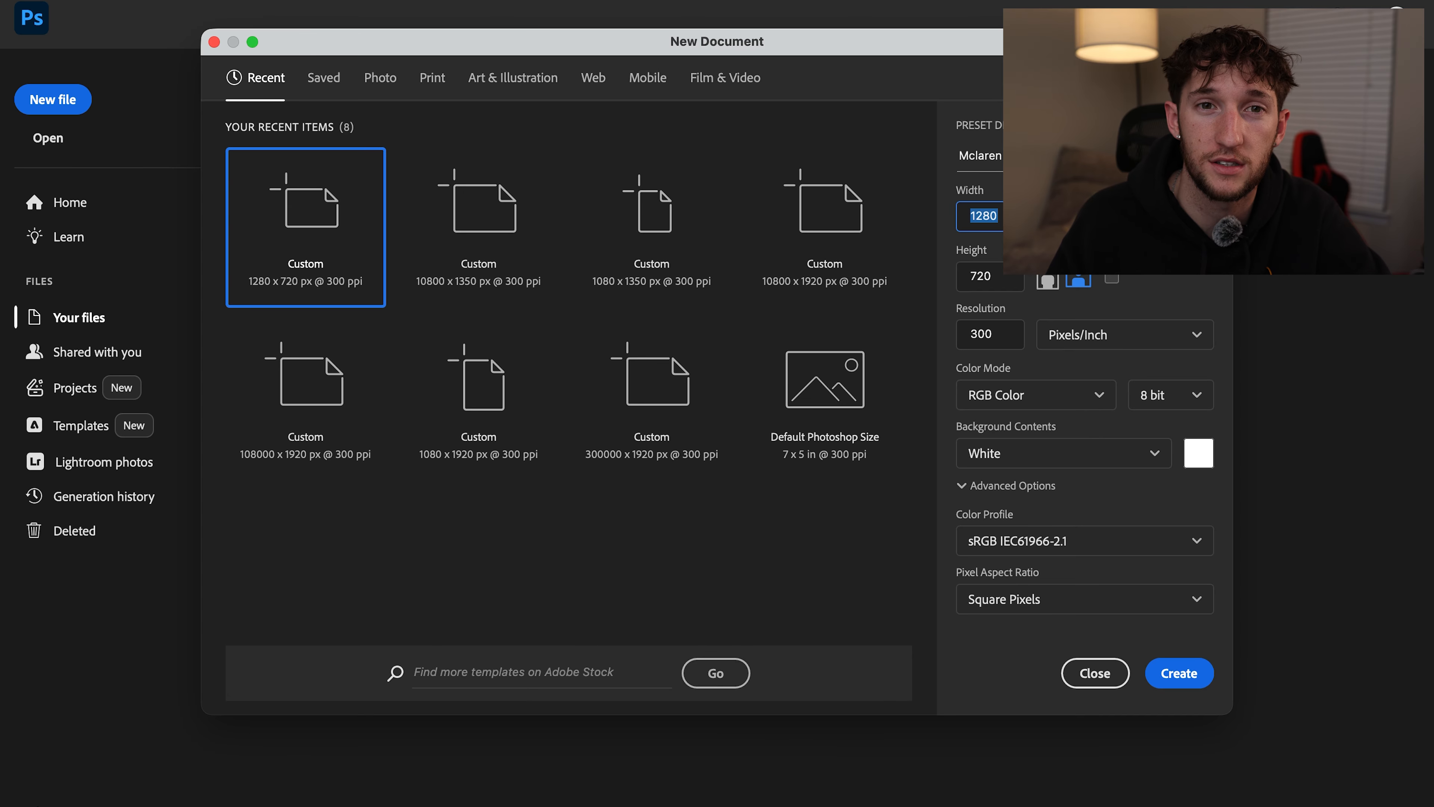
key("BackSpace")
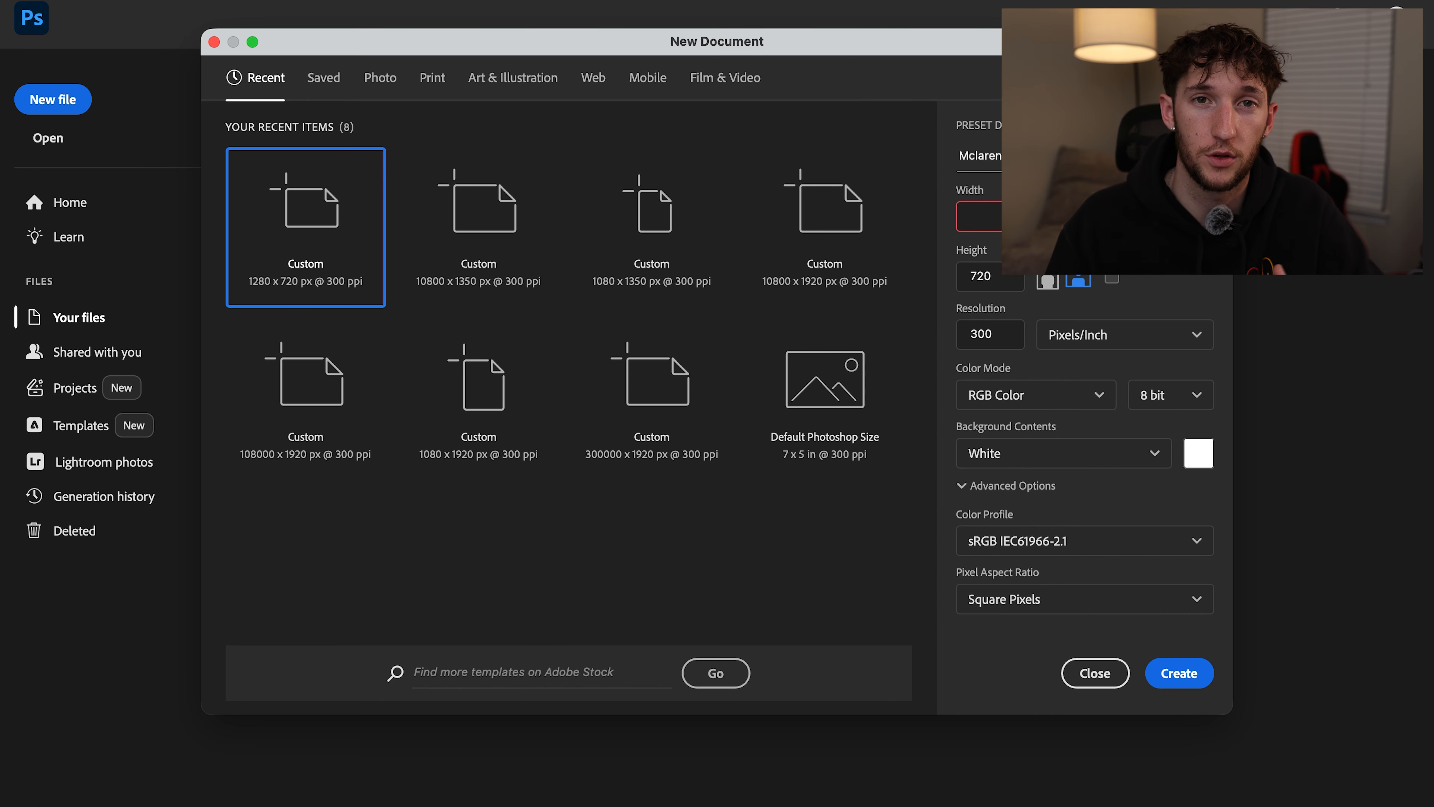
type("16200")
key("Tab")
type("1")
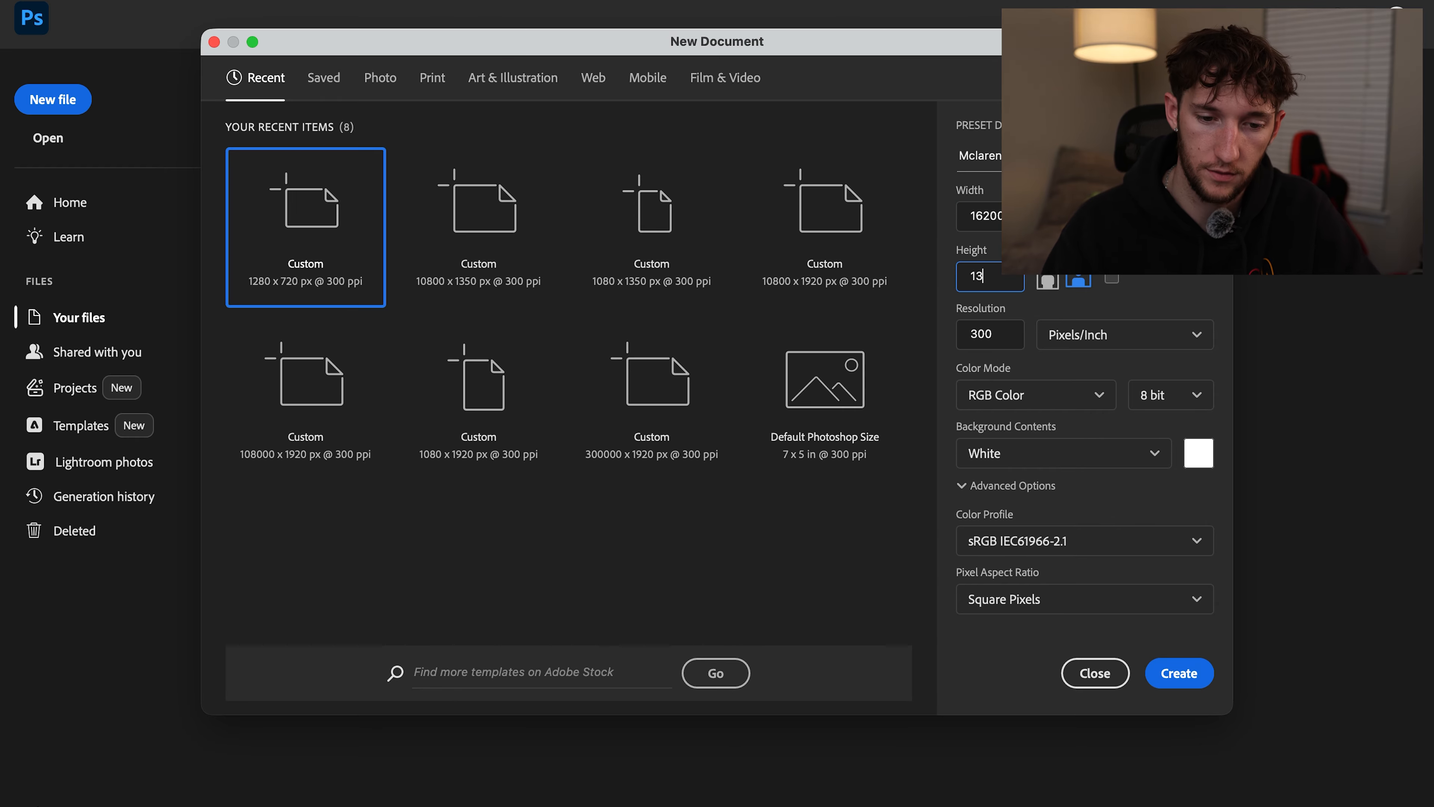
left_click(1175, 676)
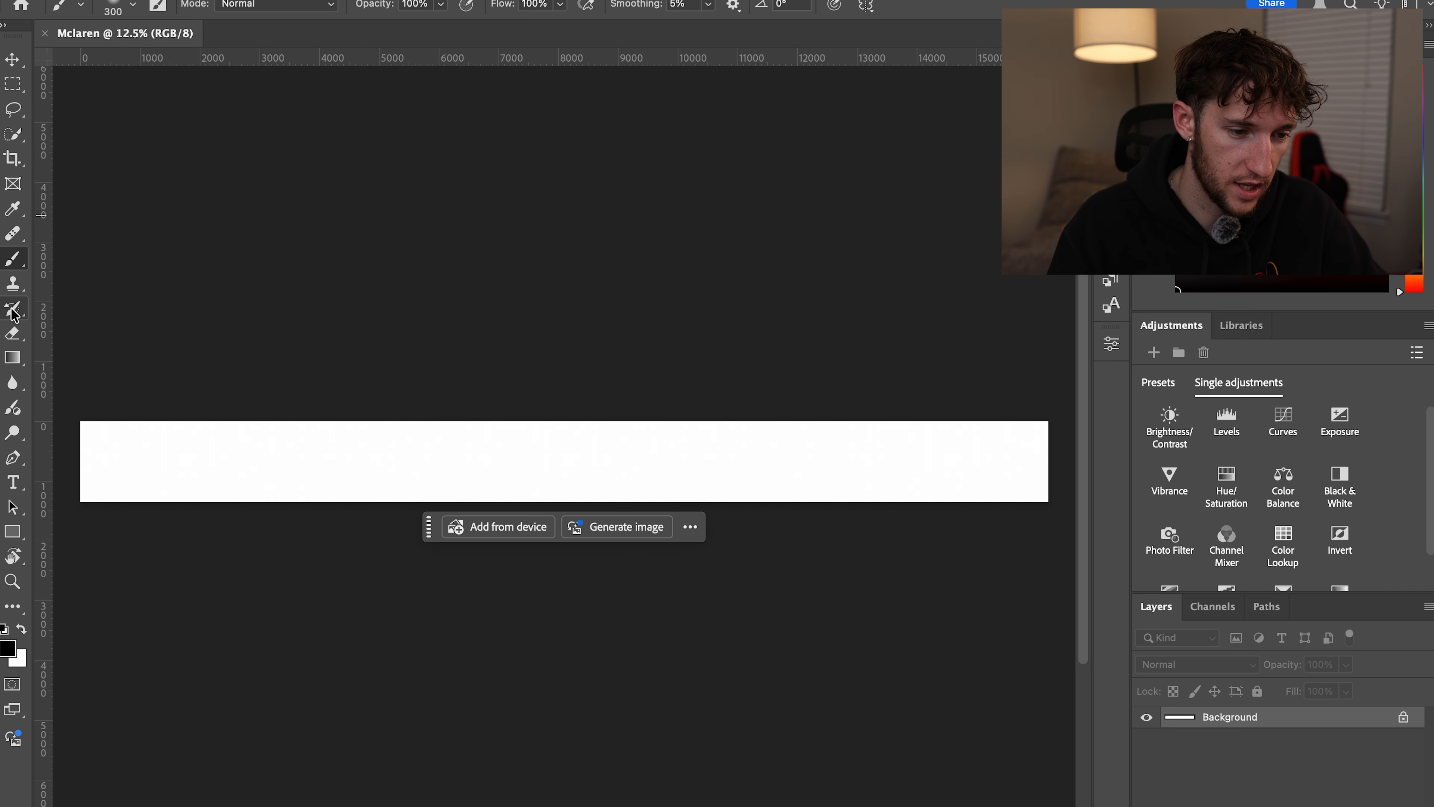
Activate the Slice tool with its style at Fixed Size, 1080 px wide by 1350 px high
left_click(15, 163, "alt")
left_click(15, 163, "alt")
left_click(16, 165, "alt")
left_click(16, 165, "alt")
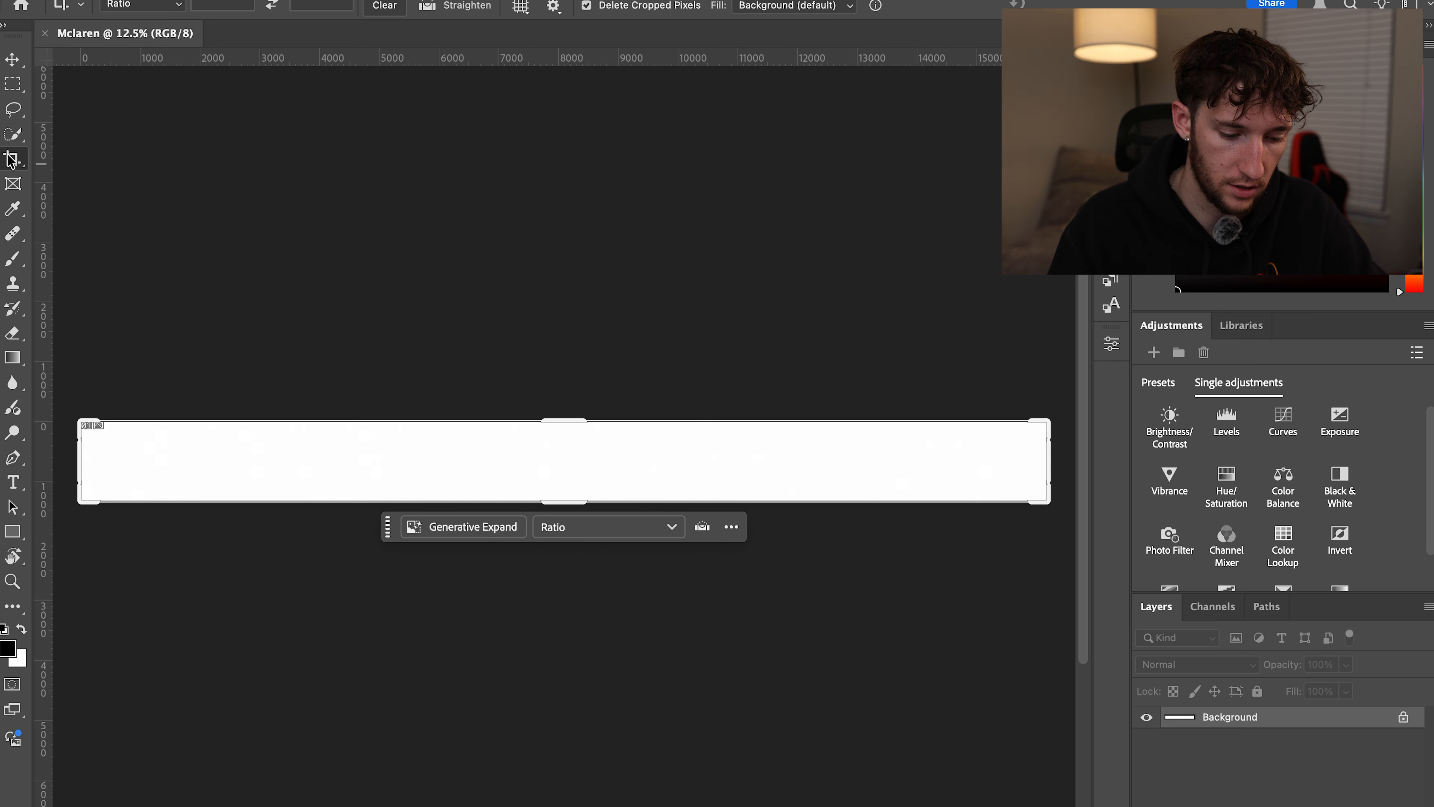
left_click(12, 162, "alt")
left_click(12, 162, "alt")
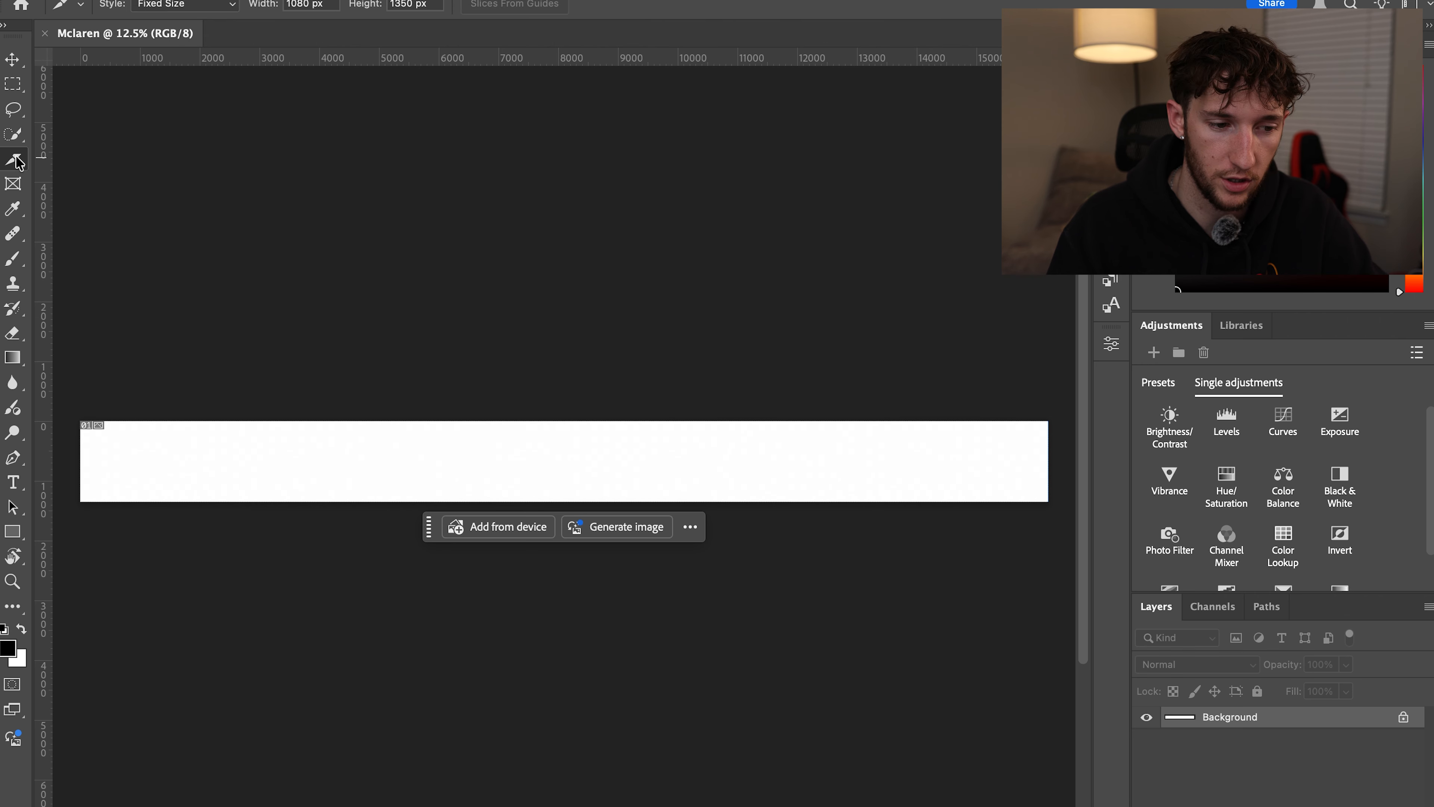
scroll(167, 416, "up", 3)
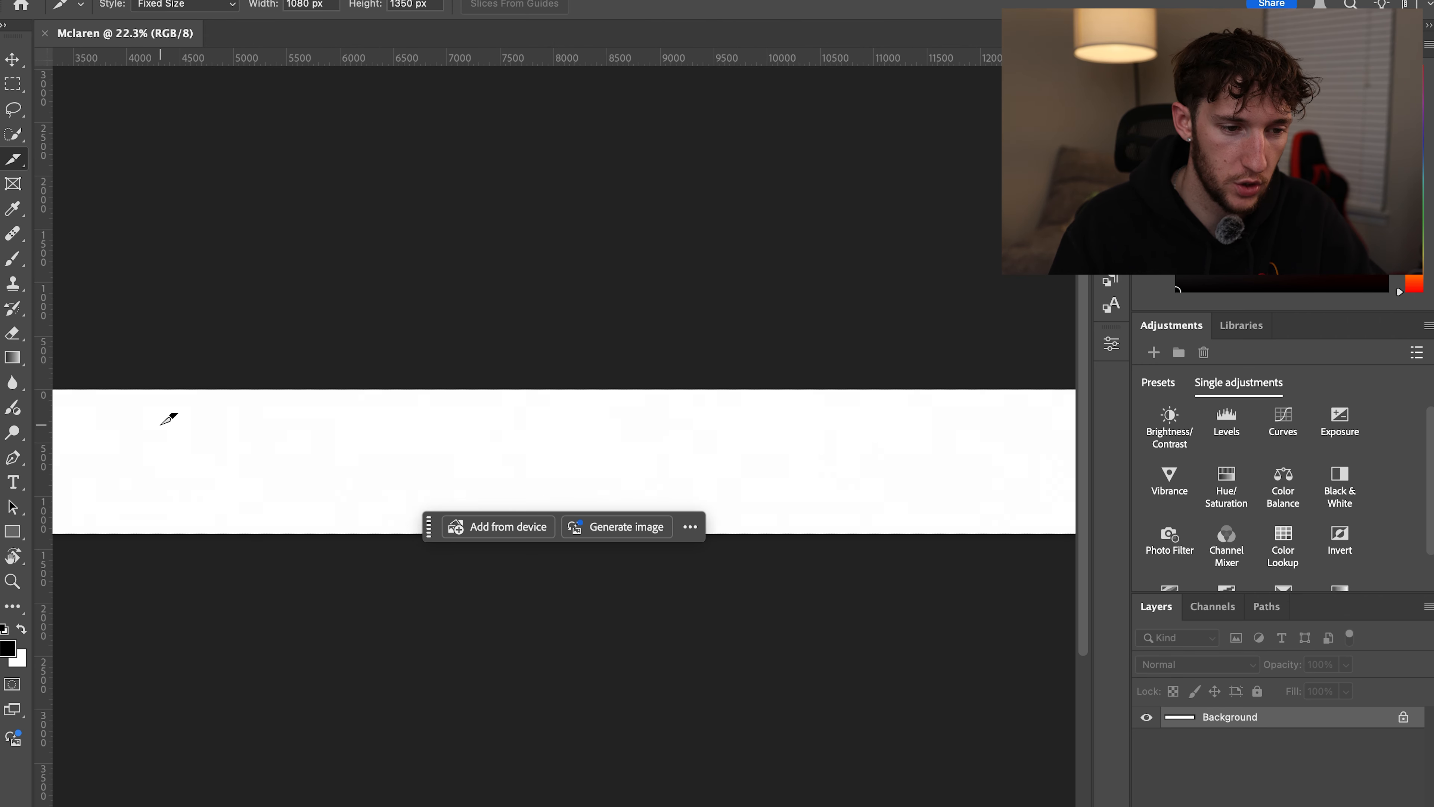
left_click(205, 7)
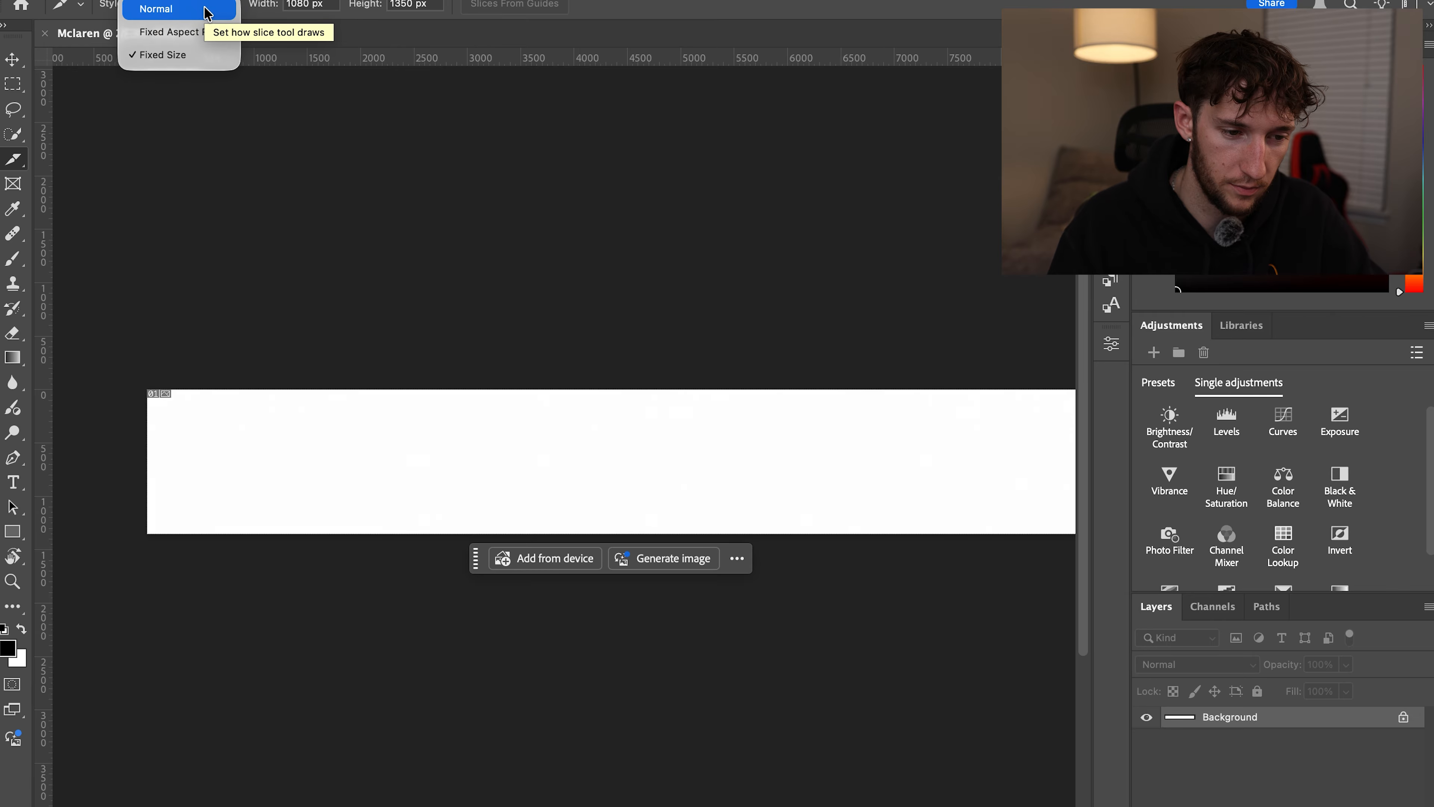
left_click(176, 54)
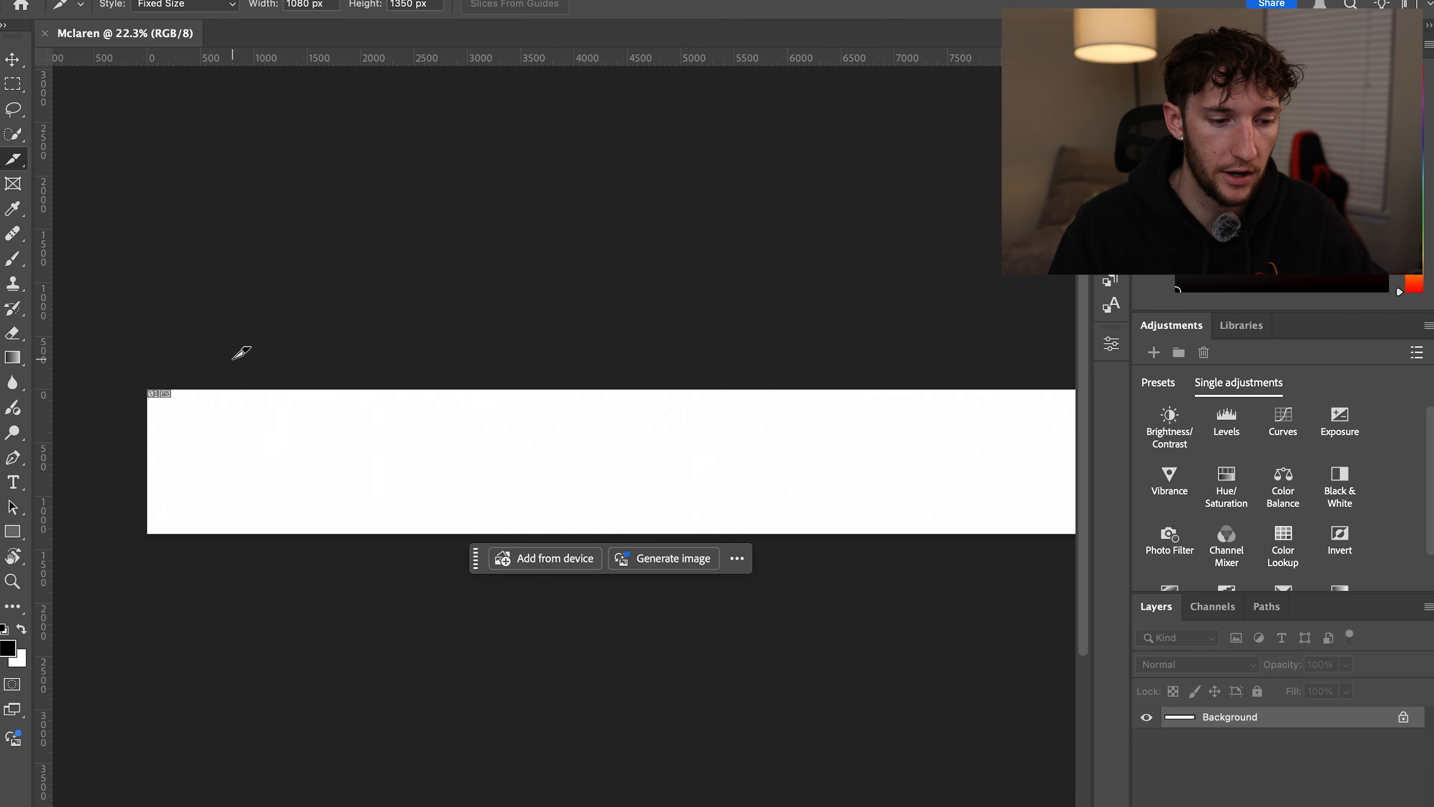
Divide the whole canvas into fifteen adjoining 1080 × 1350 px slices, starting flush with its left edge
left_click_drag(248, 414, 148, 388)
left_click_drag(346, 425, 378, 391)
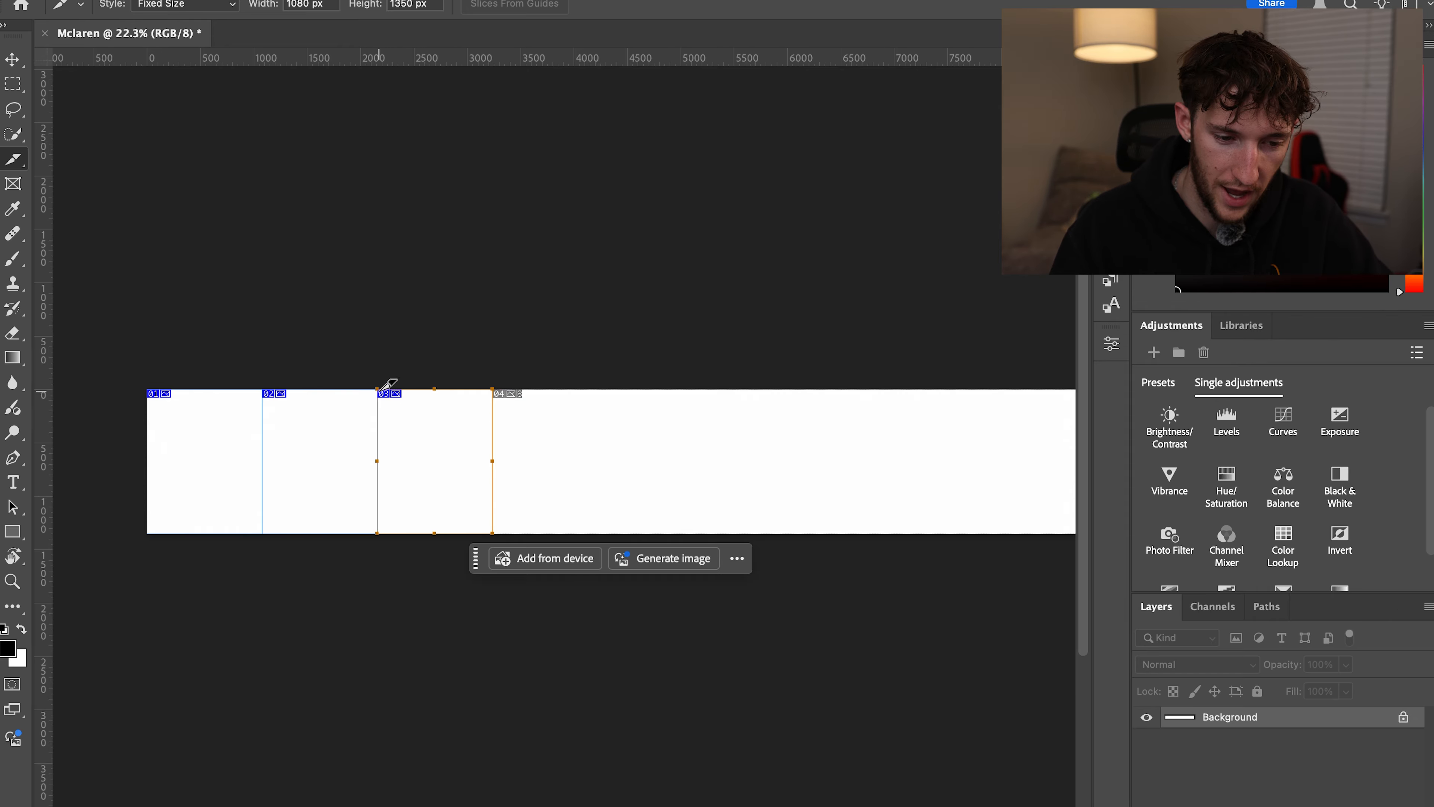
left_click_drag(571, 426, 495, 392)
left_click_drag(663, 425, 624, 389)
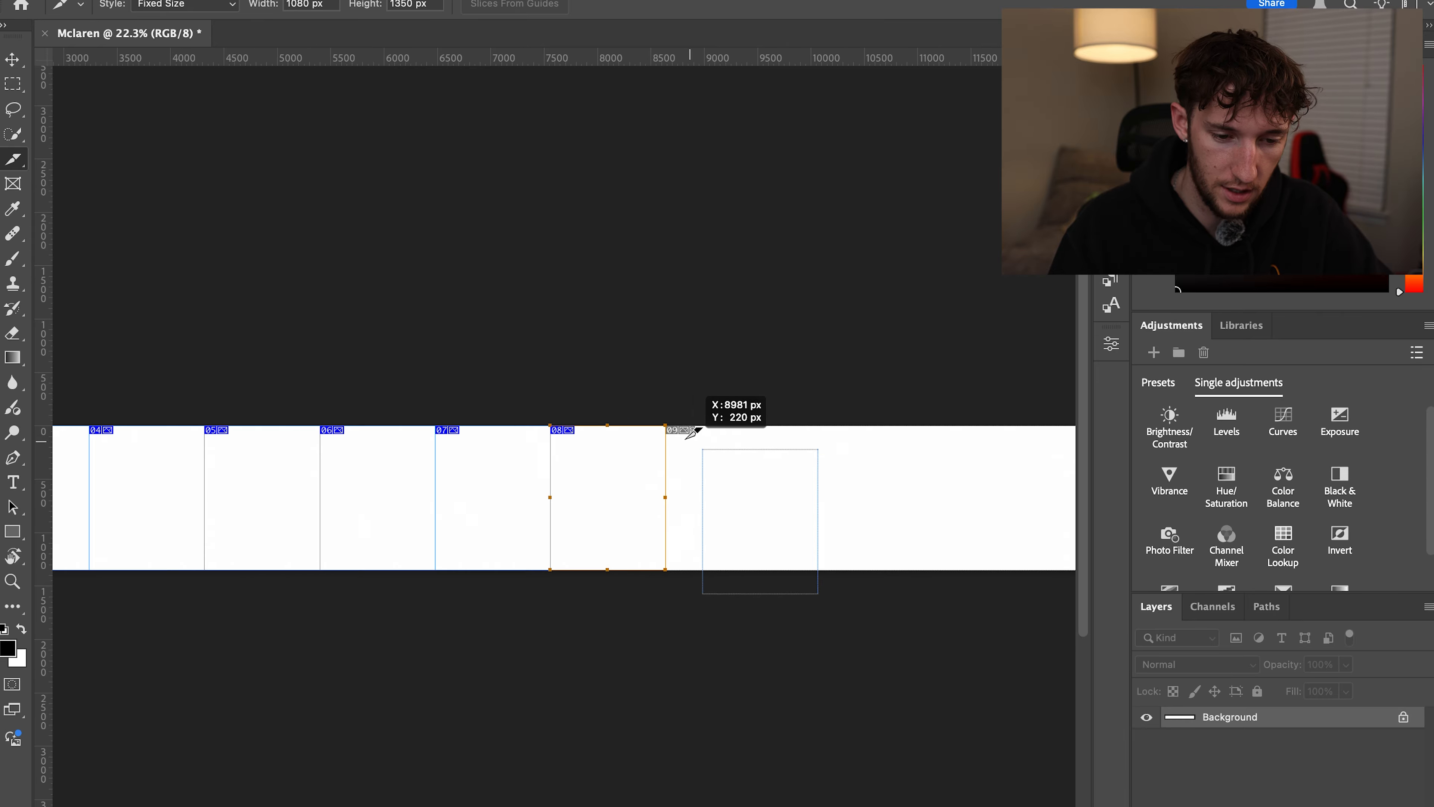
left_click_drag(706, 429, 683, 423)
left_click_drag(862, 467, 783, 430)
scroll(783, 431, "right", 6)
left_click_drag(633, 441, 572, 399)
left_click_drag(712, 439, 685, 410)
left_click_drag(899, 452, 802, 410)
scroll(811, 406, "right", 5)
left_click_drag(585, 442, 534, 410)
left_click(651, 407)
scroll(731, 447, "up", 4)
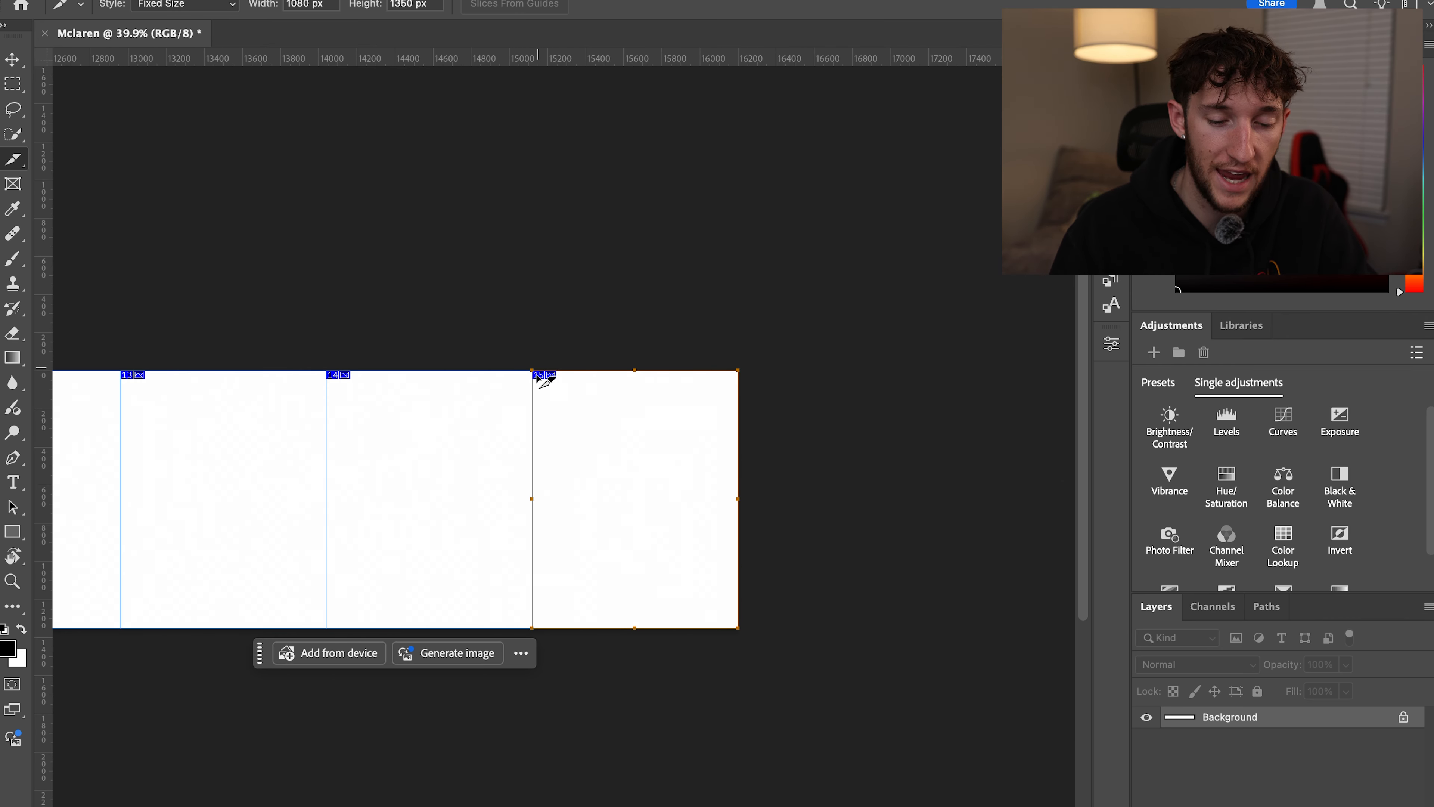
Move the entire stack of imported car photos together to the canvas's right end, over slices 14 and 15, and deselect it
scroll(525, 405, "left", 10)
scroll(526, 405, "down", 5)
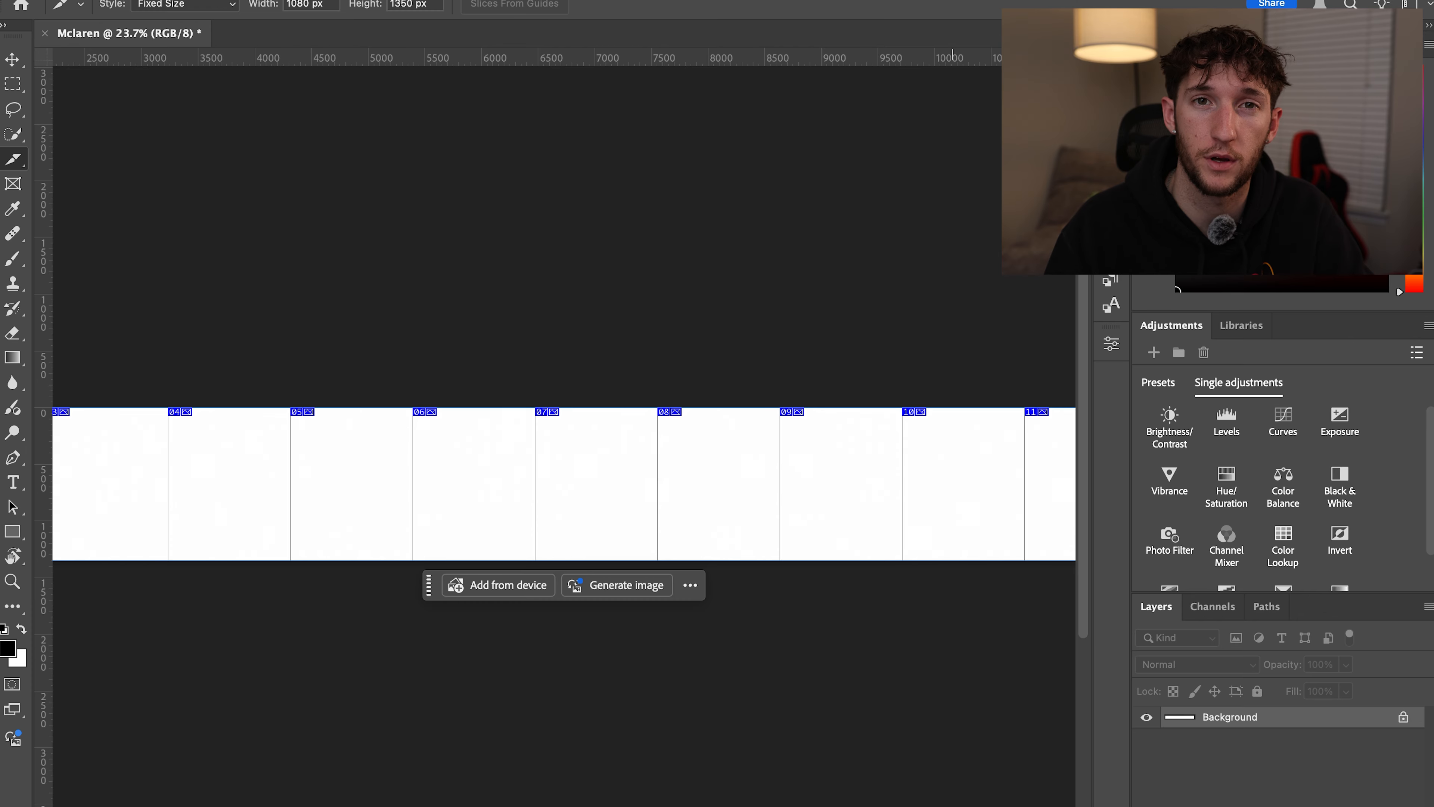
left_click(10, 68)
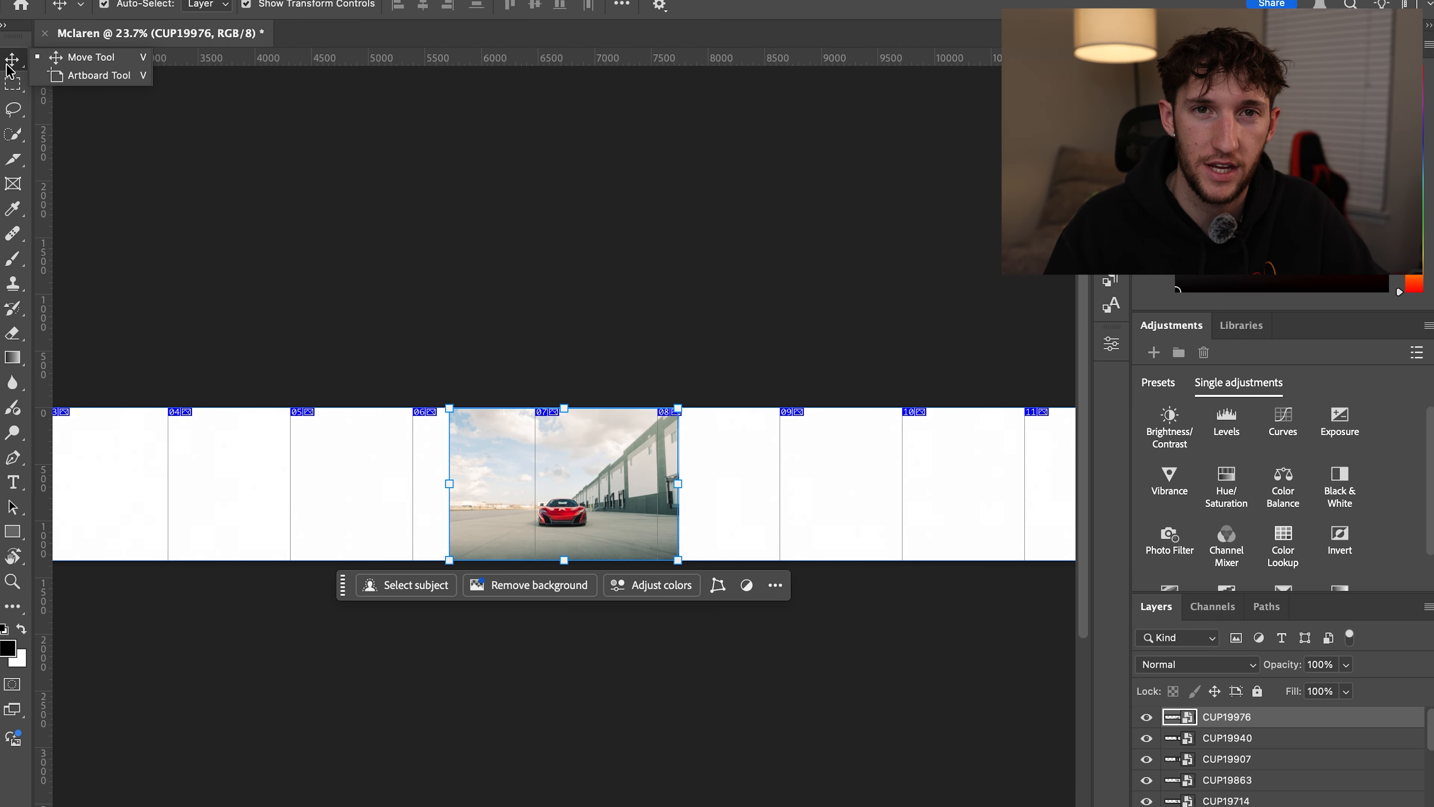
scroll(509, 506, "up", 2)
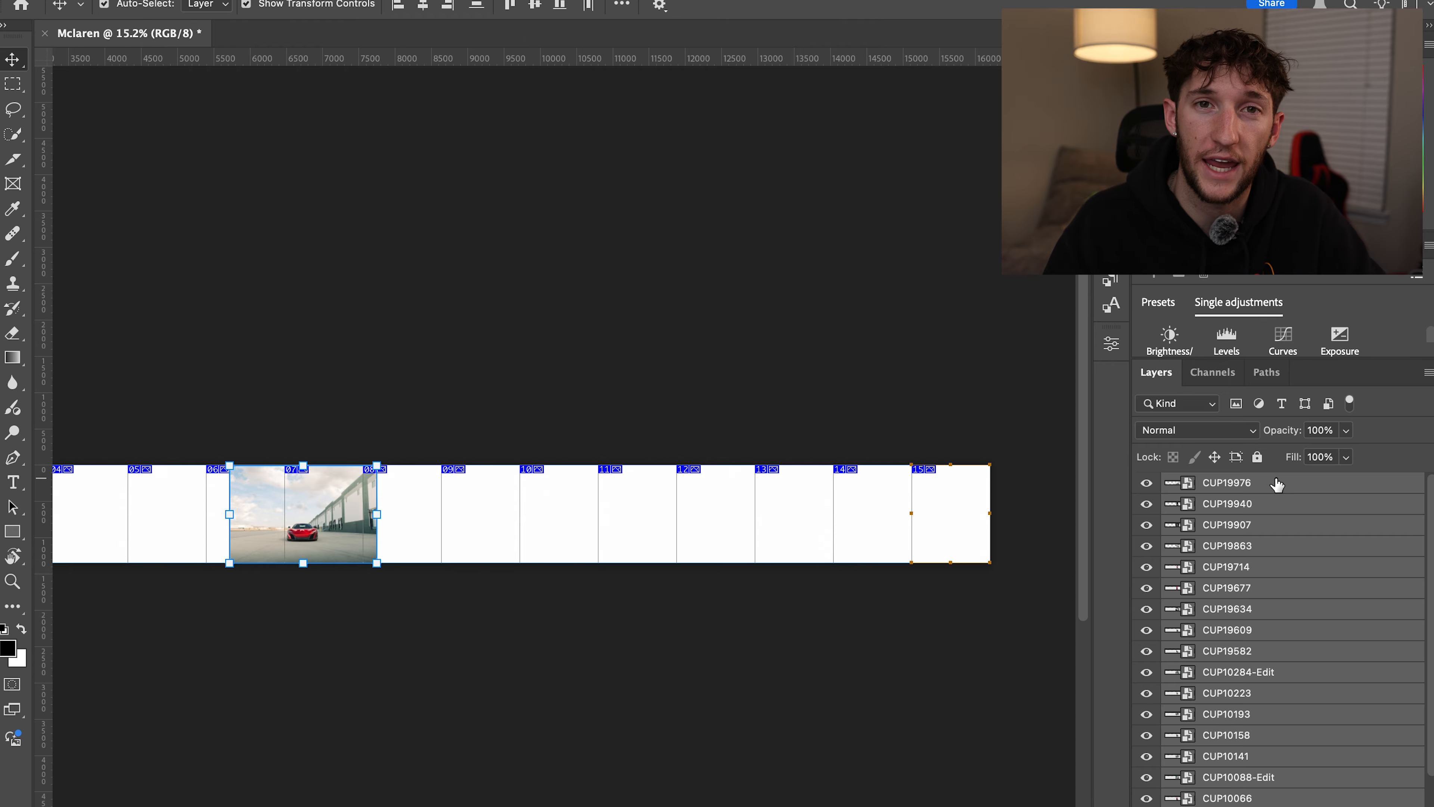
left_click_drag(332, 522, 930, 522)
scroll(852, 496, "up", 3)
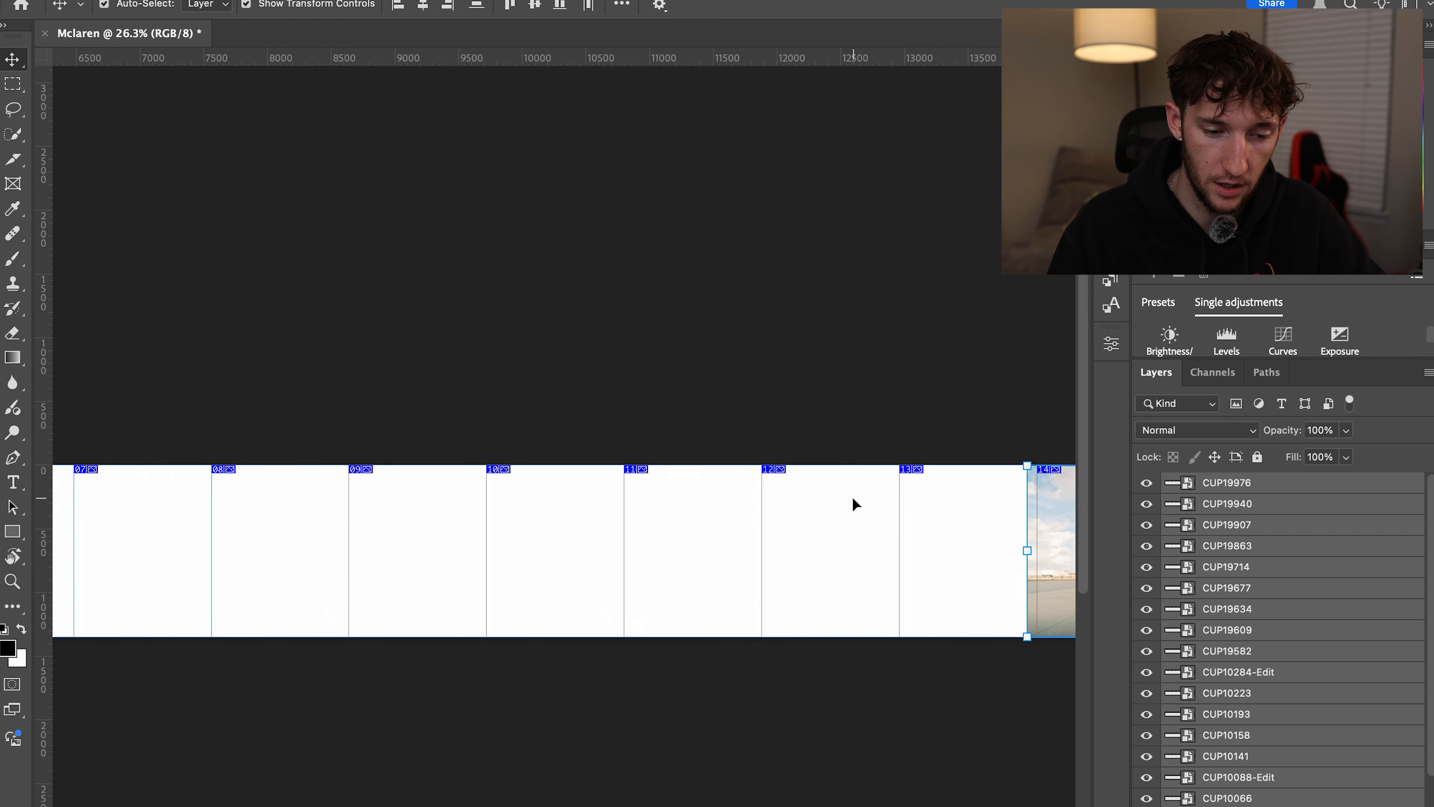
left_click(118, 176)
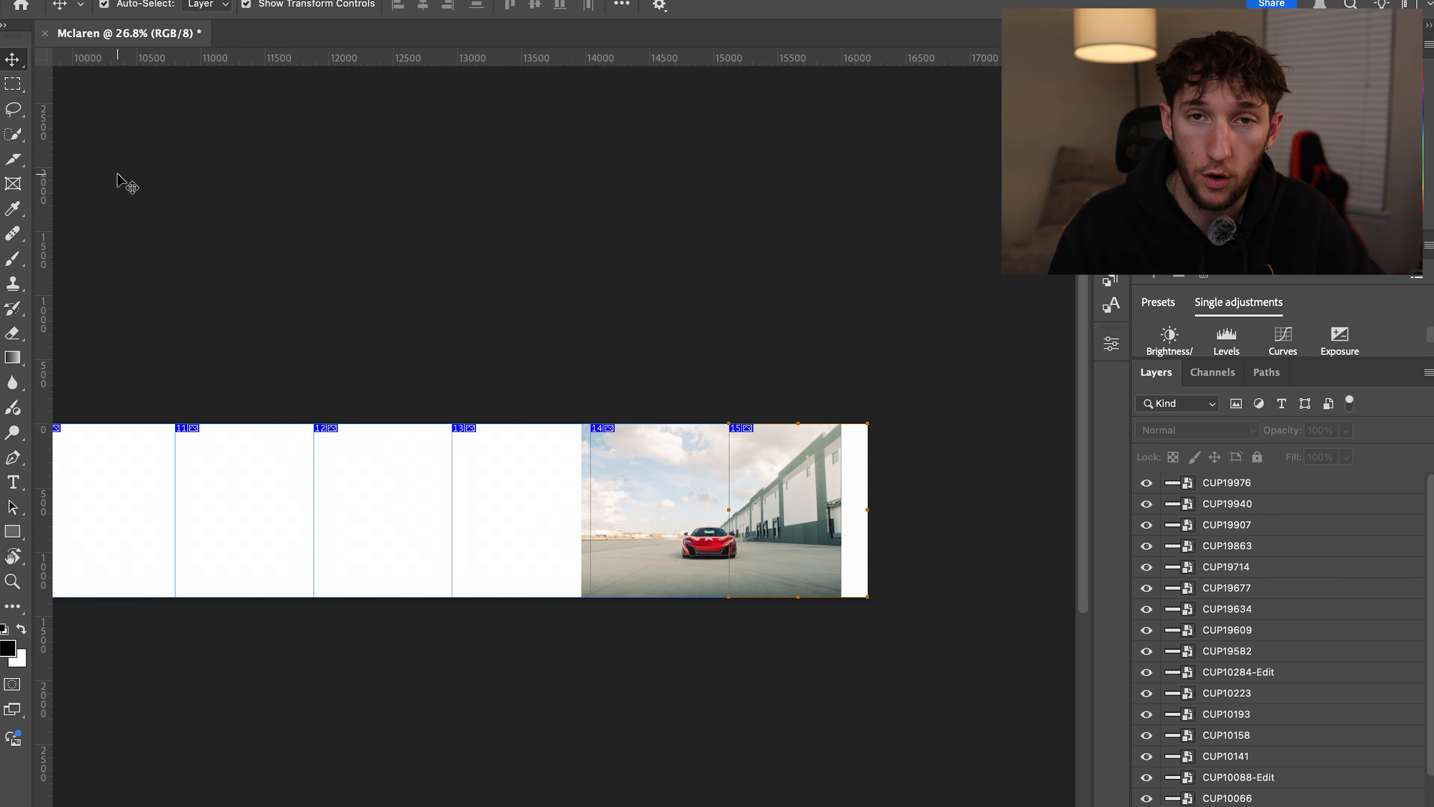
Move the red car photo CUP19976 from the stack to the canvas's left end, flush with the start of slice 1
scroll(497, 515, "down", 1)
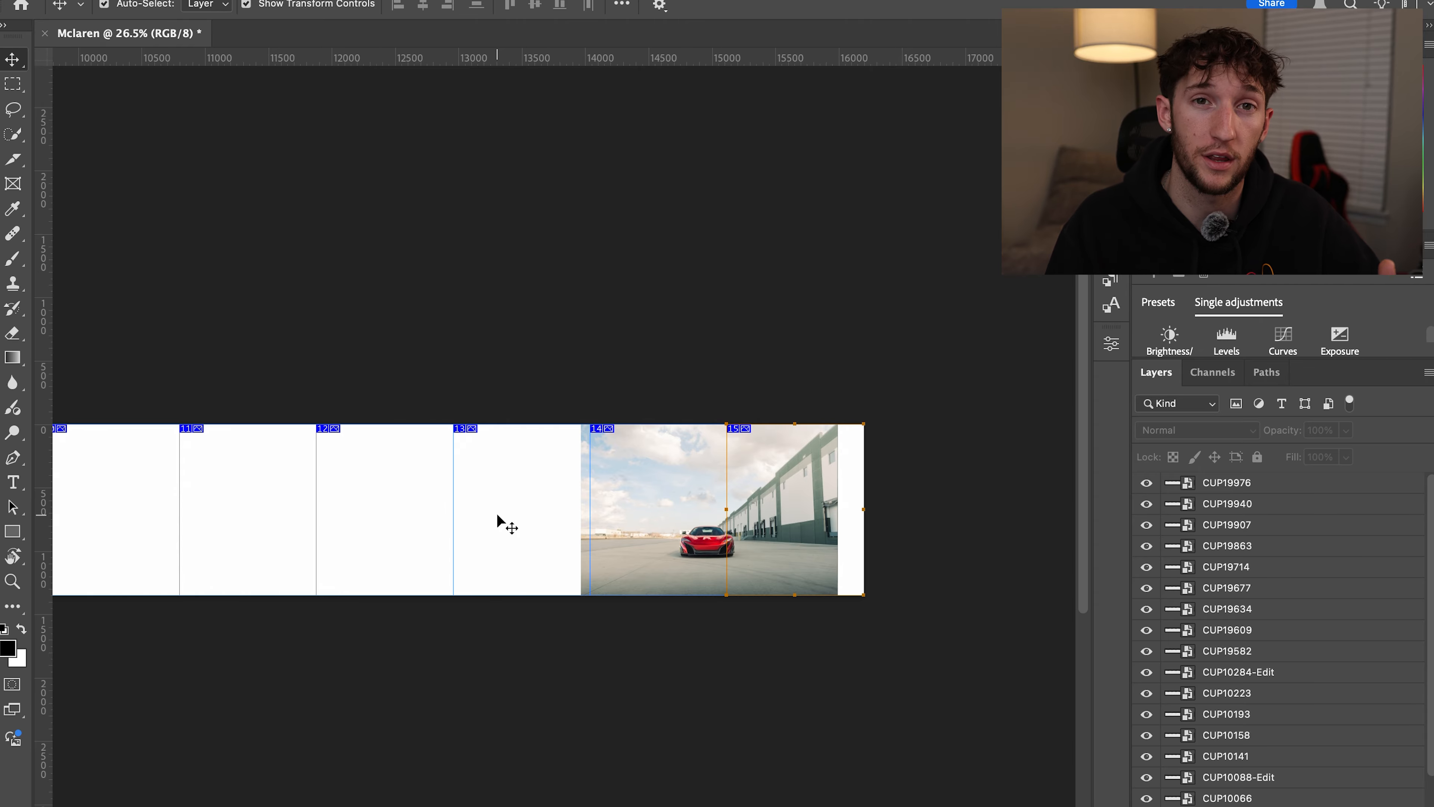
scroll(496, 513, "down", 5)
left_click(794, 487)
scroll(790, 477, "up", 5)
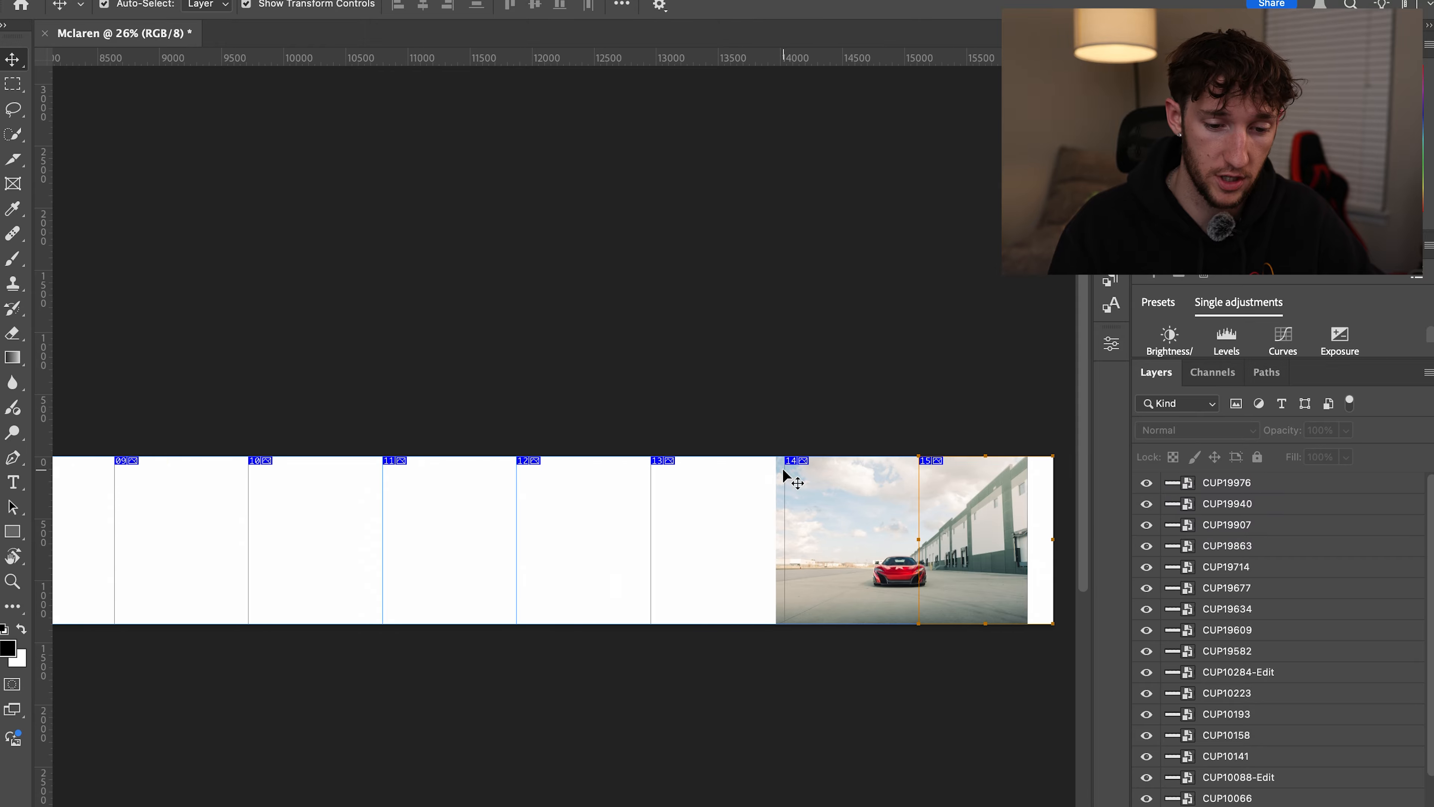
left_click_drag(873, 541, 286, 522)
key("super+t")
scroll(286, 522, "left", 8)
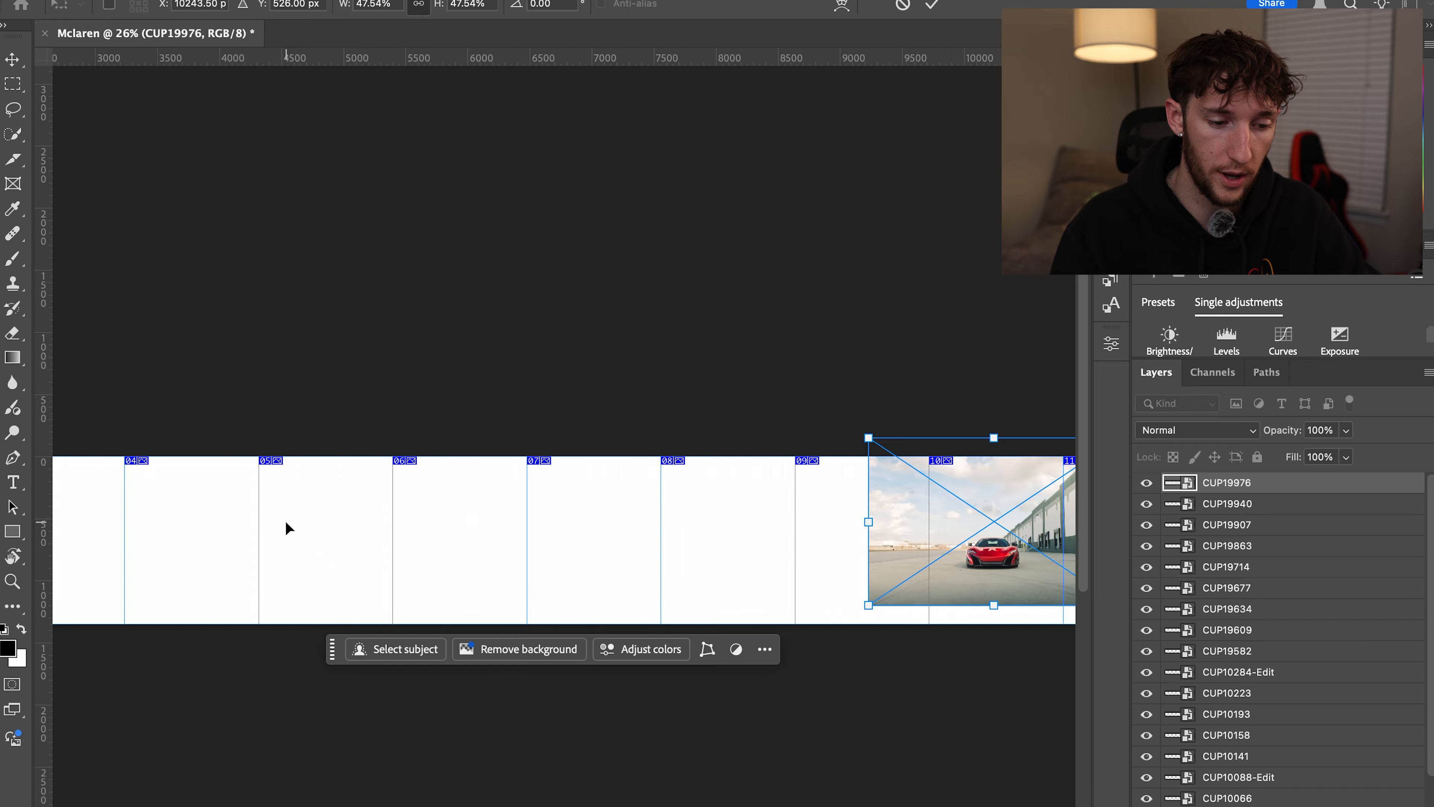
scroll(286, 522, "down", 3)
left_click_drag(901, 505, 209, 517)
scroll(269, 507, "up", 5)
scroll(269, 507, "left", 8)
scroll(269, 506, "down", 3)
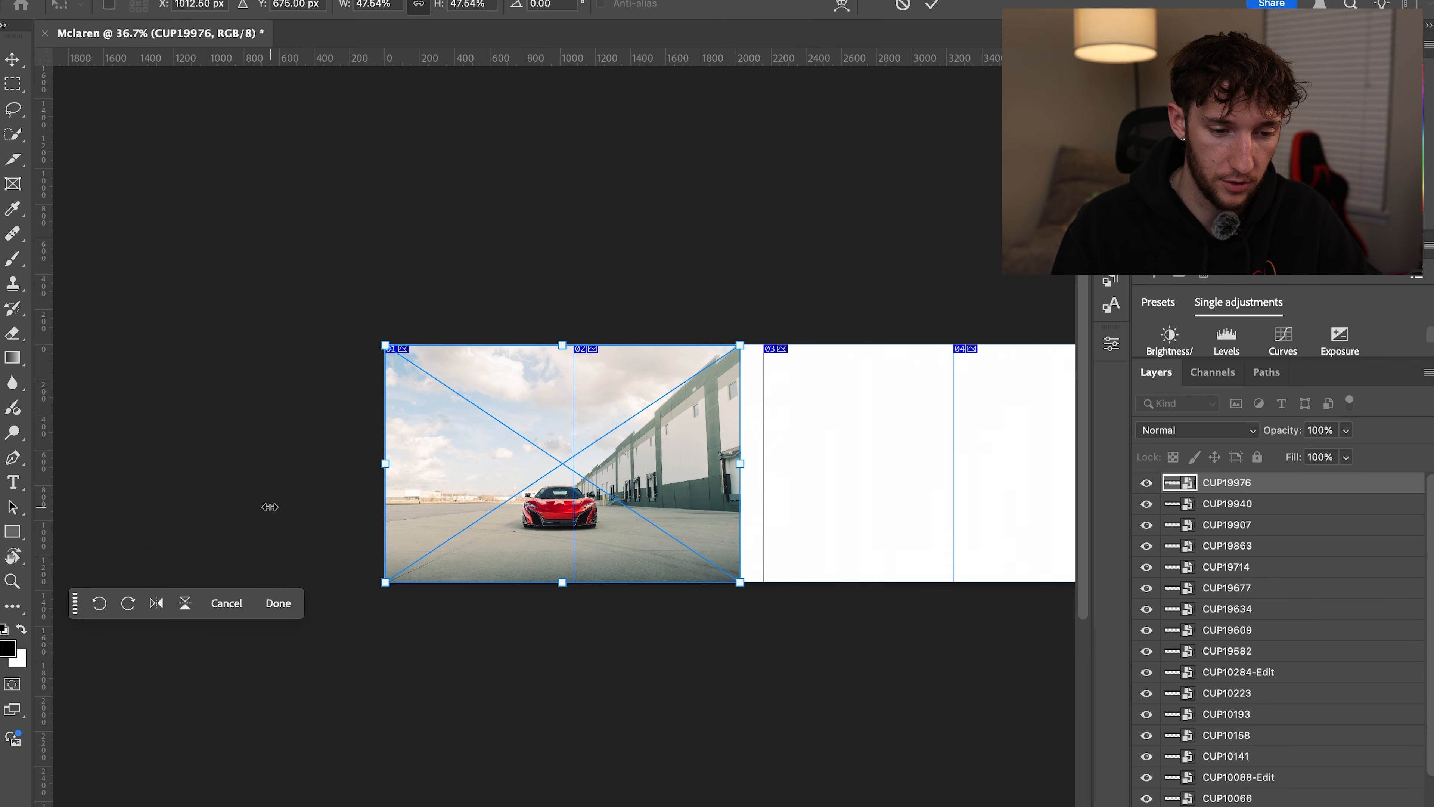
Scale the red car photo proportionally to 2160 × 1440 px so it fills slices 1 and 2
scroll(270, 506, "right", 2)
scroll(270, 507, "up", 3)
scroll(270, 507, "left", 4)
scroll(598, 402, "right", 1)
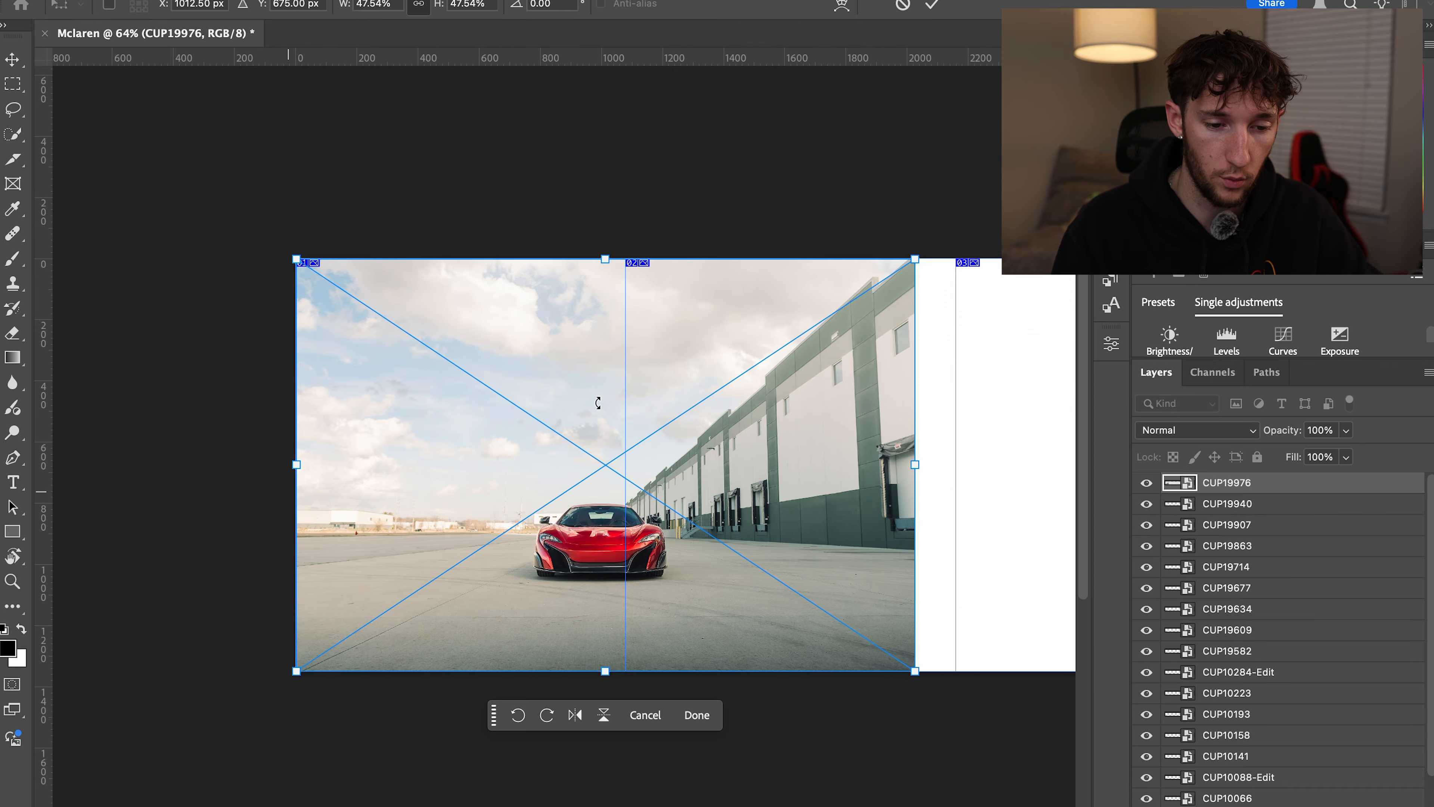
left_click_drag(914, 465, 958, 471)
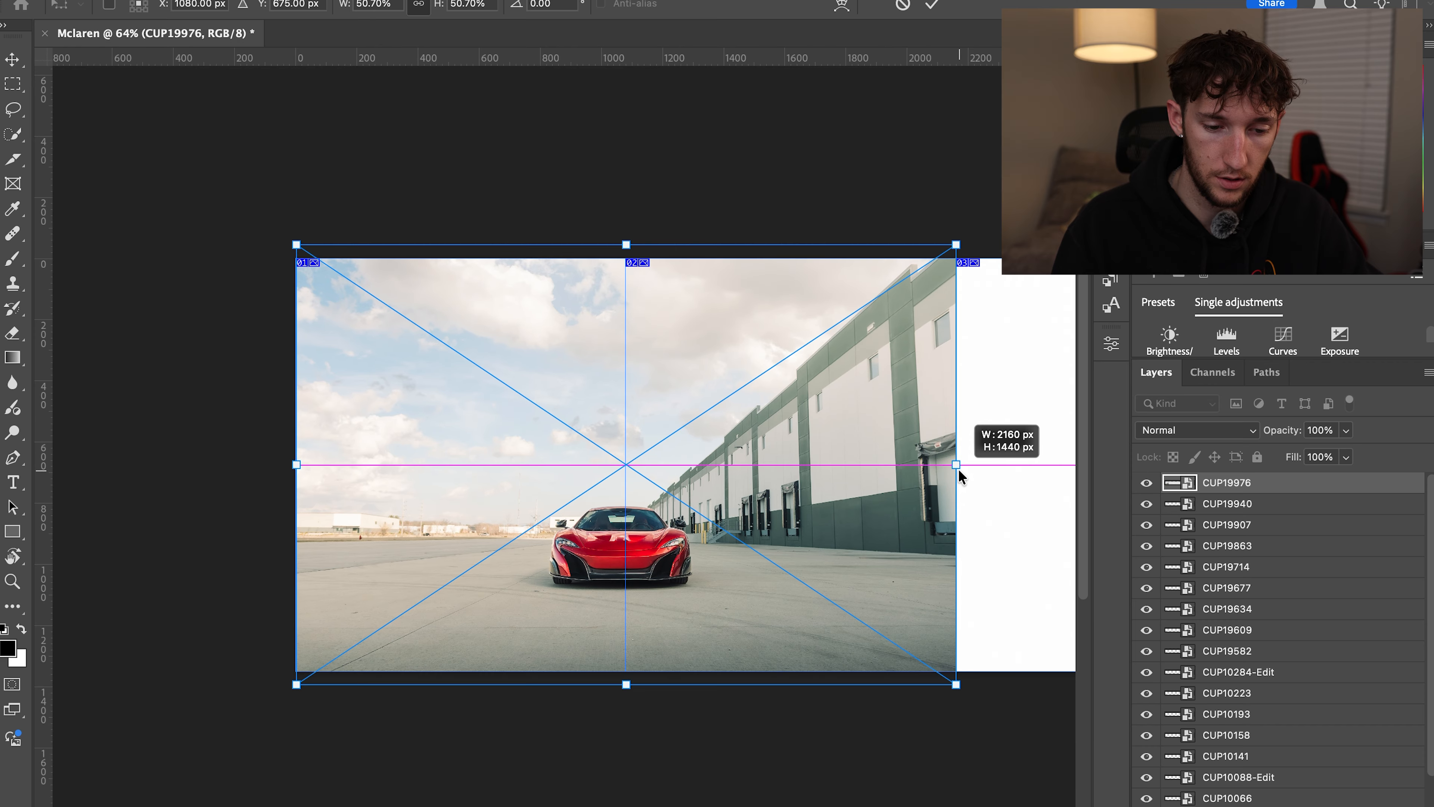
left_click_drag(729, 534, 729, 534)
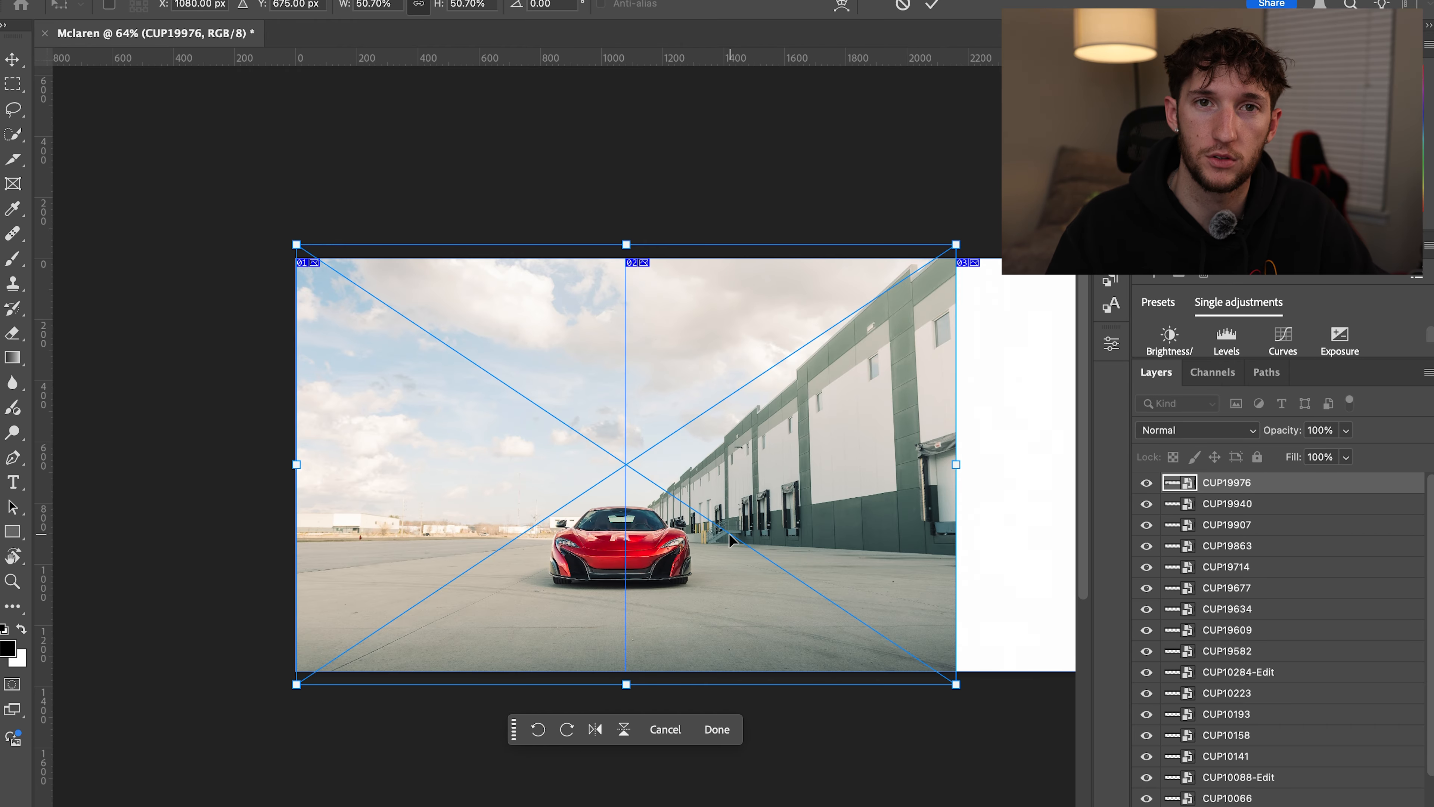
Move the center console photo CUP19940 from the stack into slice 3, flush against the red car photo
scroll(192, 210, "down", 5)
scroll(192, 211, "right", 10)
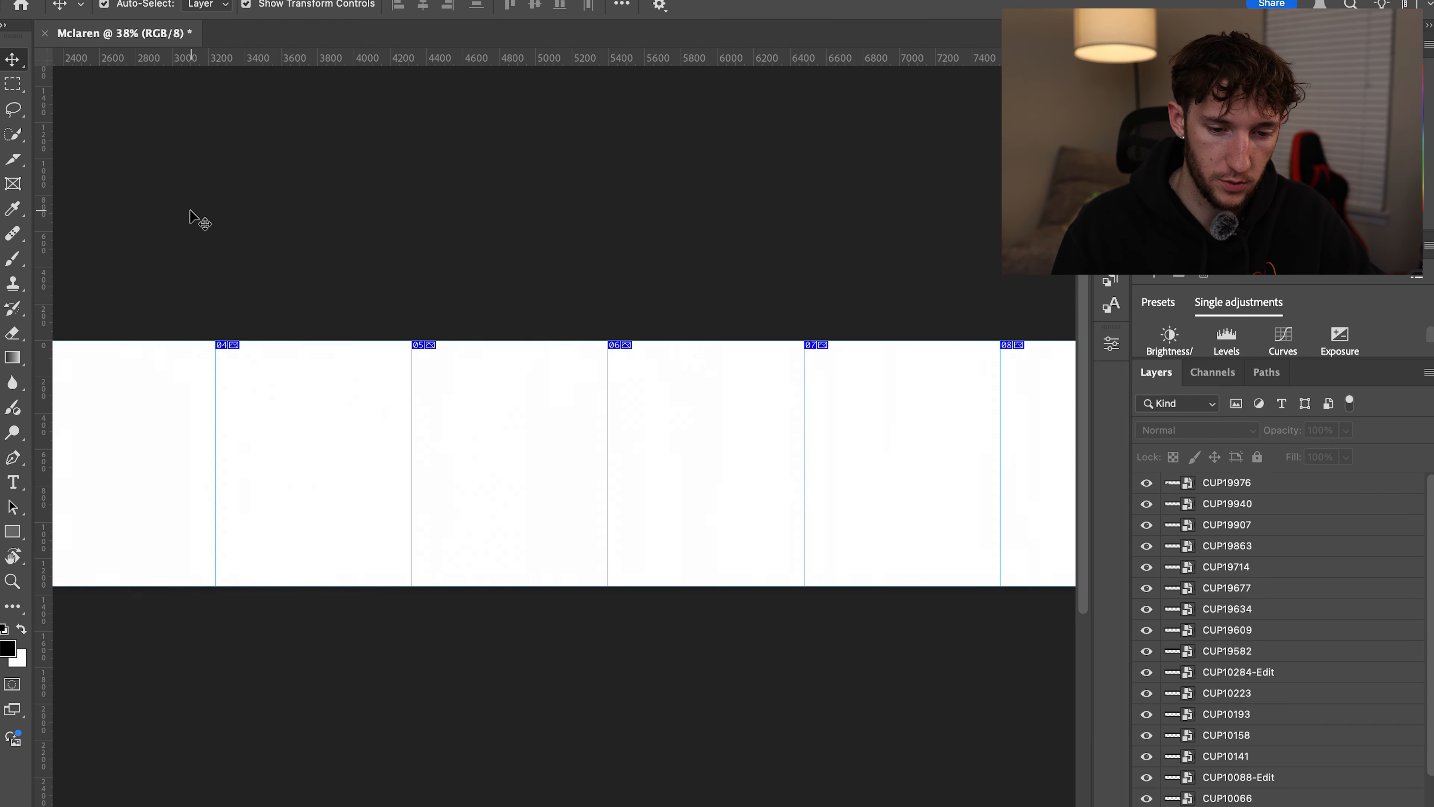
scroll(191, 210, "down", 5)
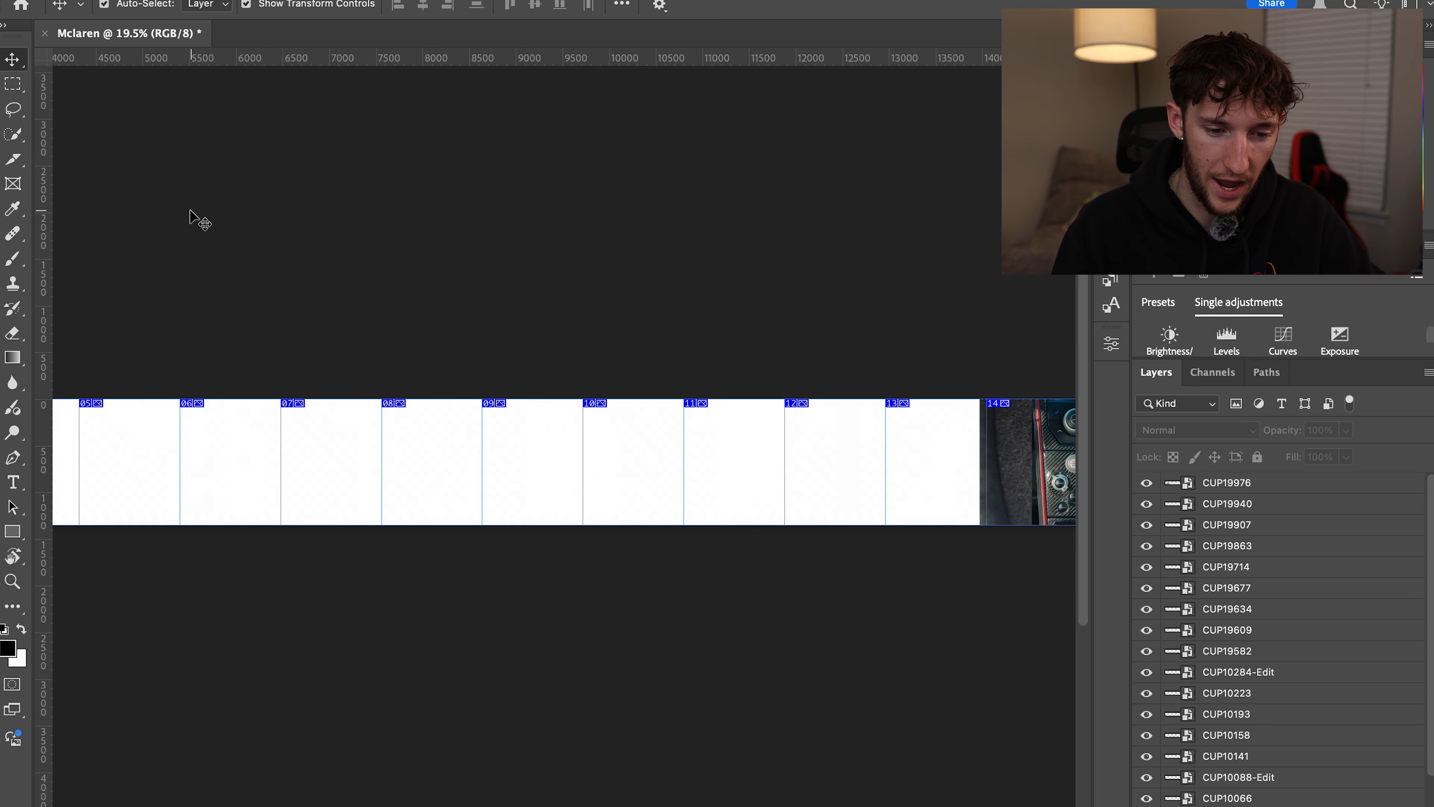
scroll(192, 210, "right", 5)
left_click(655, 464)
left_click(739, 479)
scroll(737, 478, "up", 5)
left_click(733, 477)
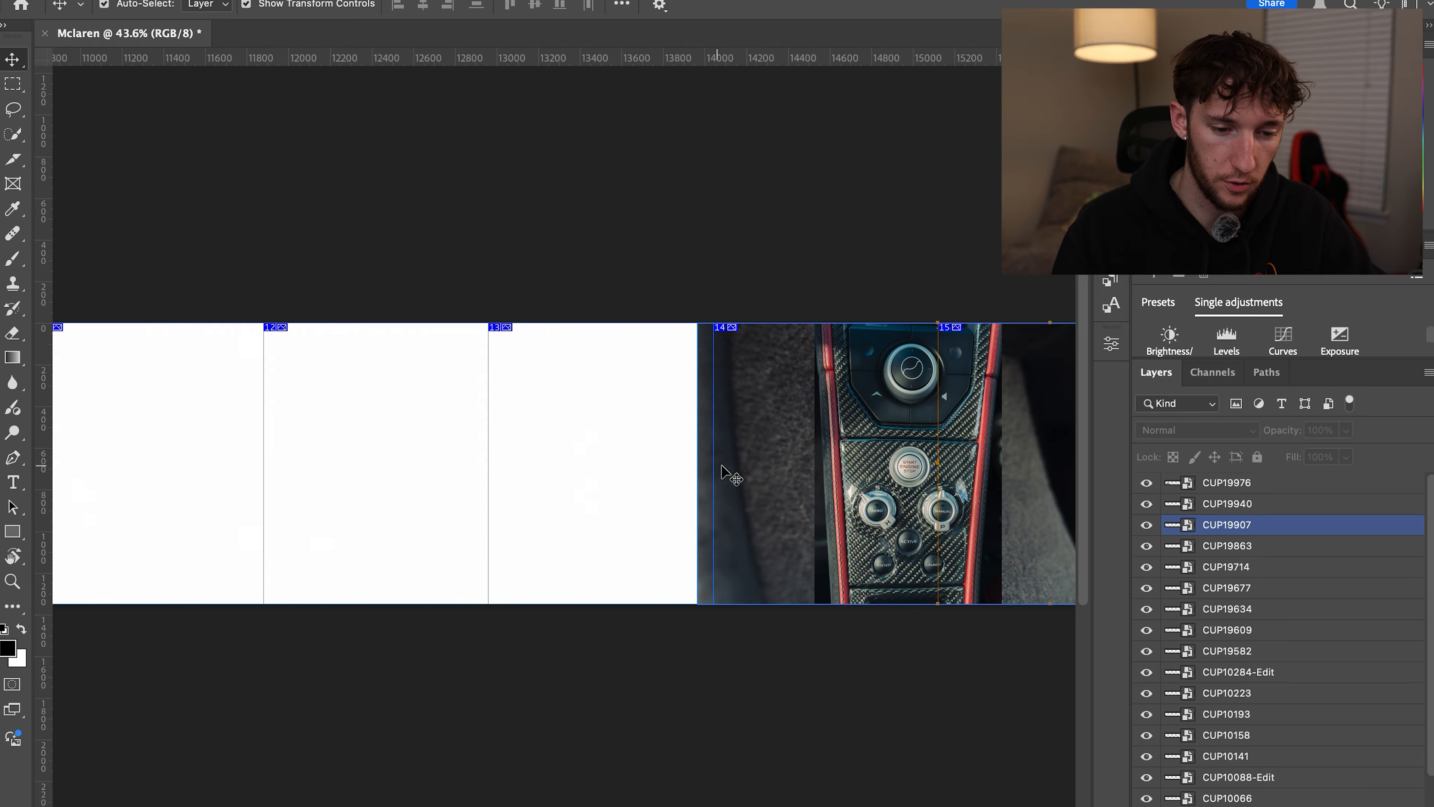
left_click_drag(895, 492, 423, 479)
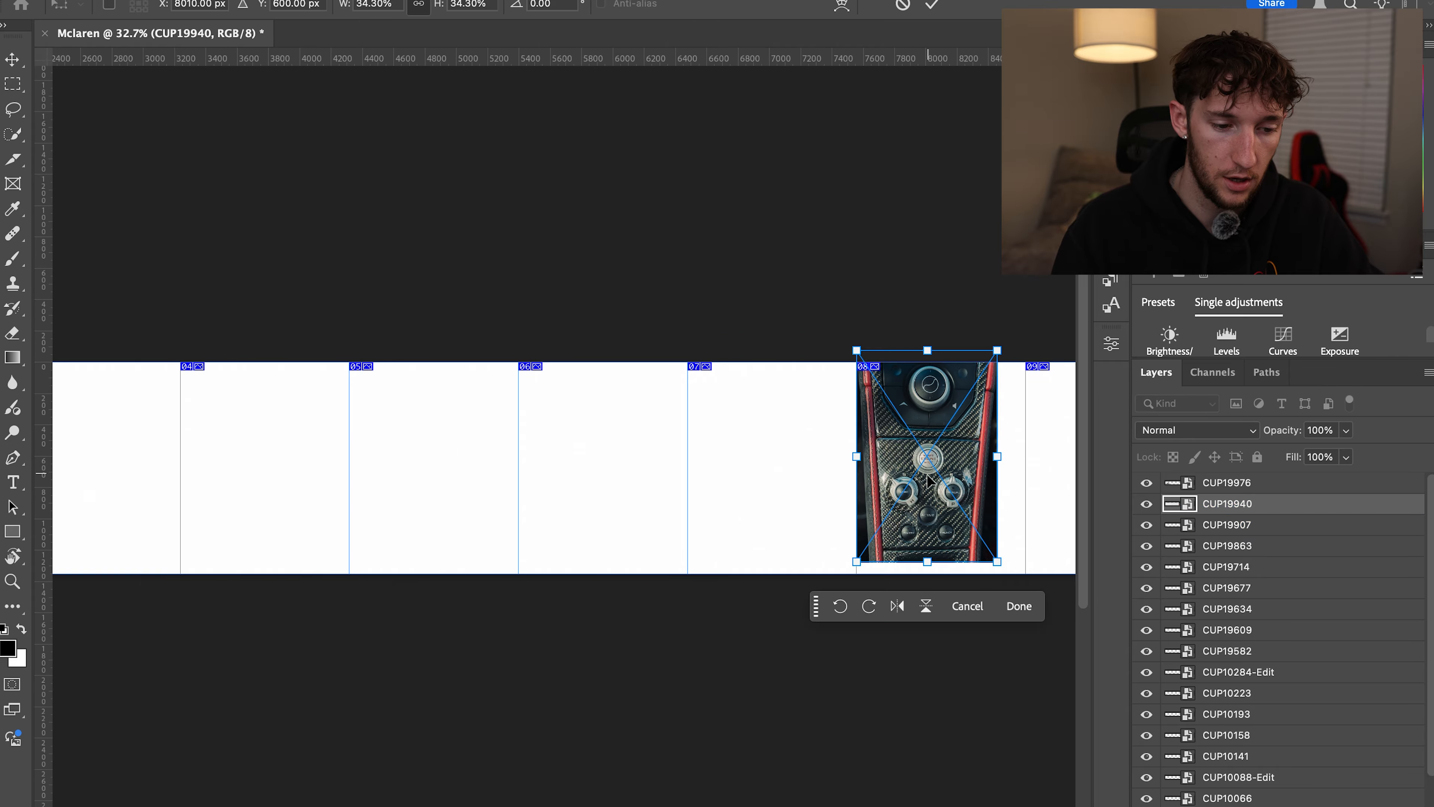
left_click_drag(929, 479, 252, 479)
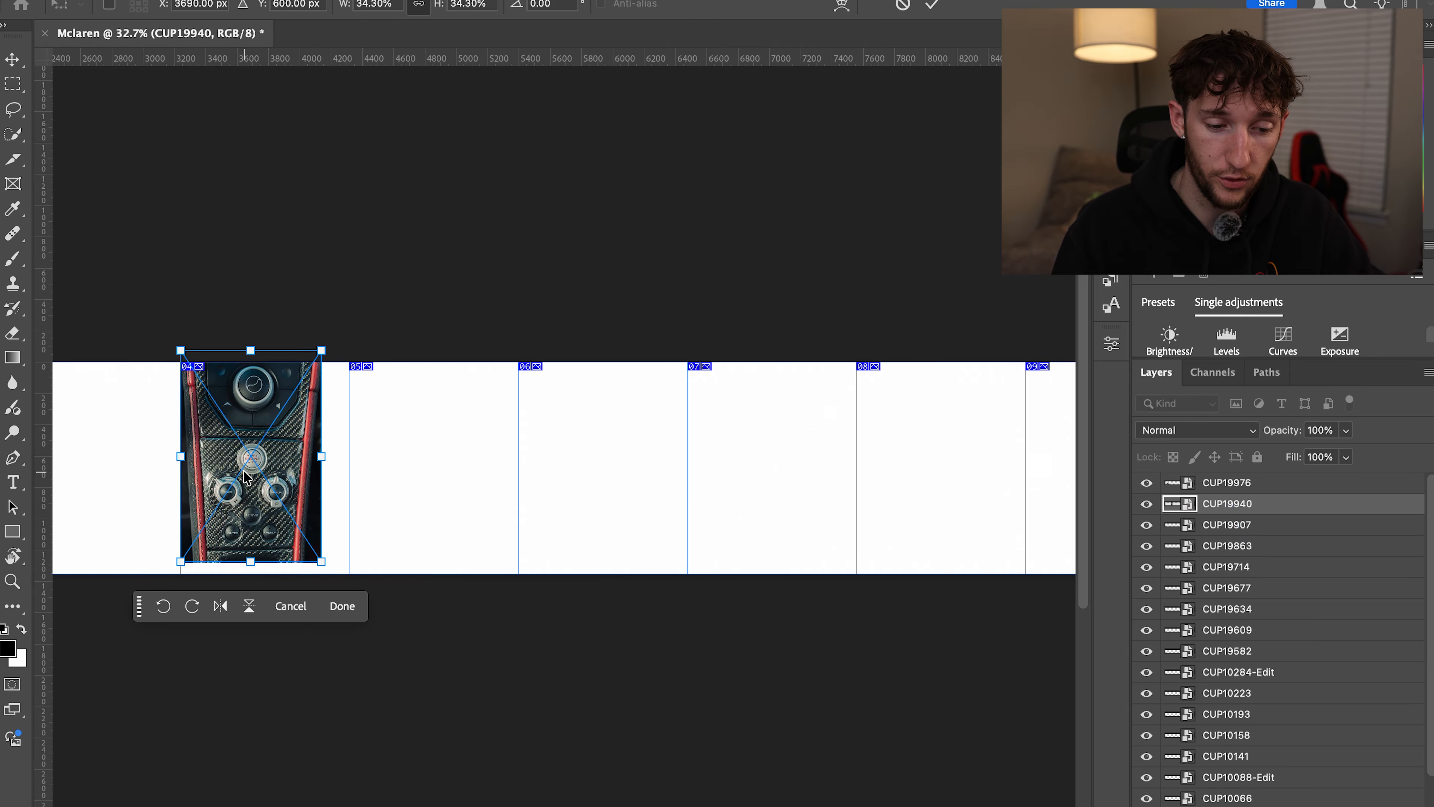
scroll(252, 483, "left", 5)
scroll(418, 485, "up", 5)
left_click_drag(760, 513, 379, 533)
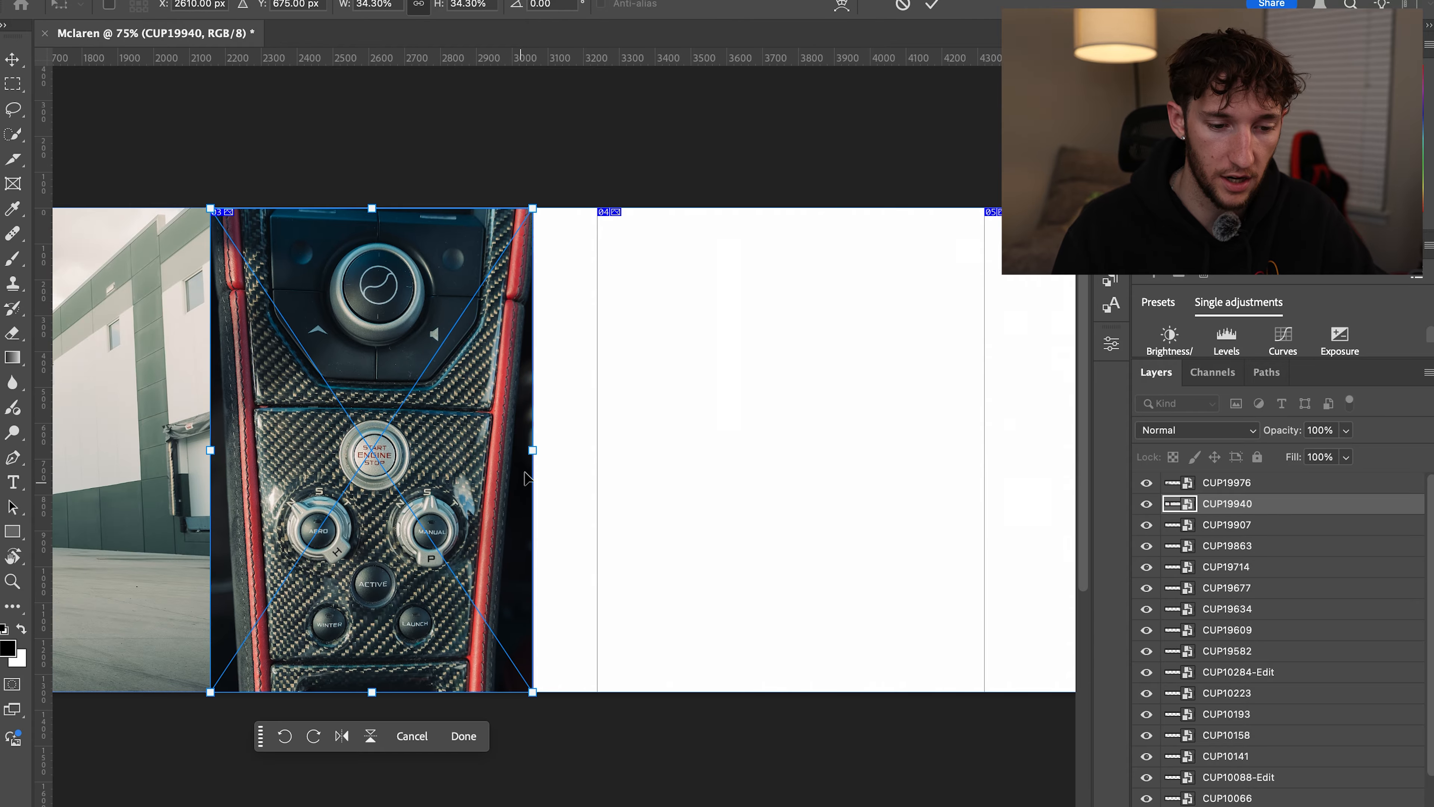
Scale the center console photo proportionally to 41.16% to fill slice 3, apply the transform and deselect it
left_click_drag(534, 451, 596, 458)
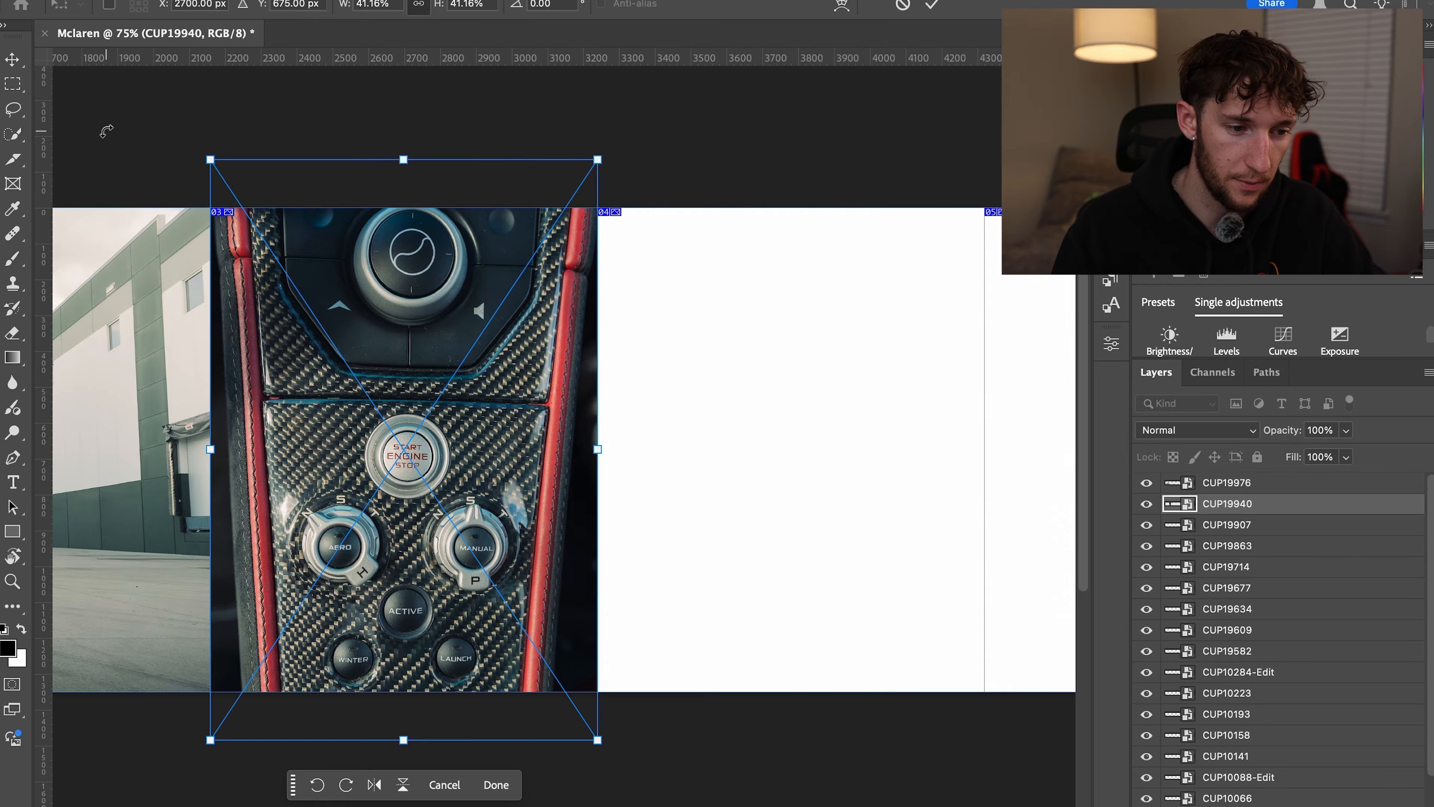
left_click(12, 59)
left_click(663, 509)
scroll(369, 365, "up", 4)
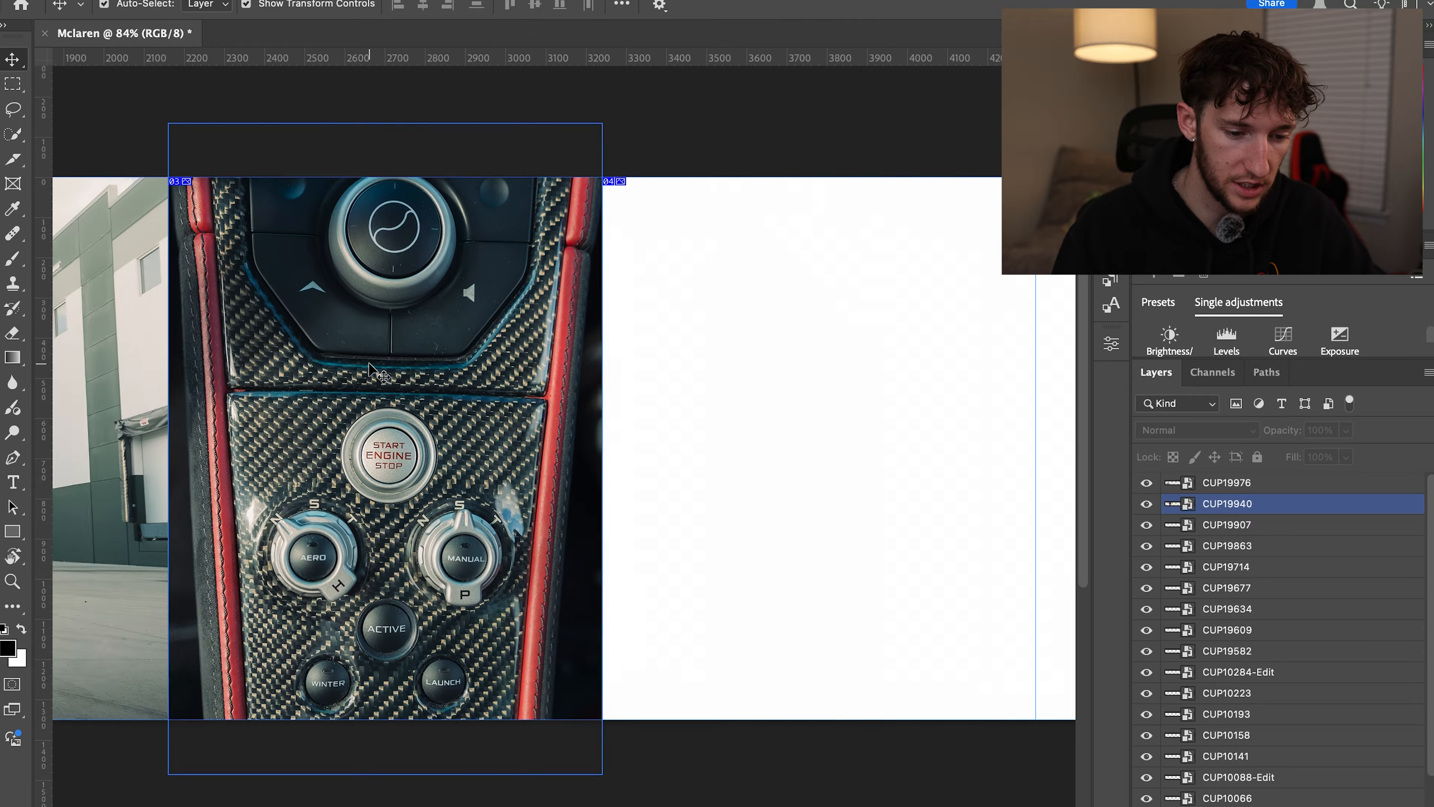
Move the steering wheel badge photo CUP19907 out of the stack to the empty area around slices 11 to 13
scroll(368, 373, "down", 6)
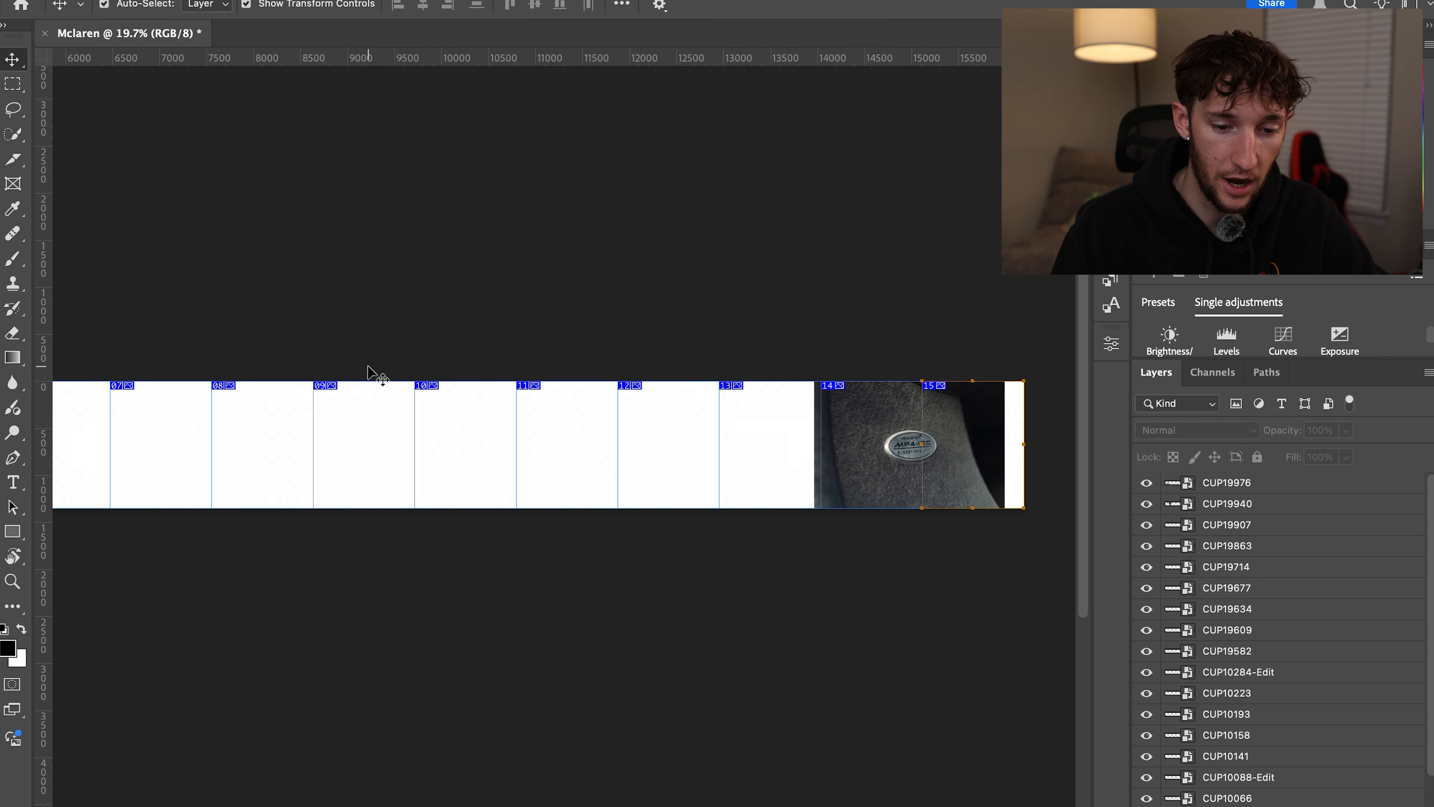
left_click(894, 462)
scroll(894, 458, "up", 4)
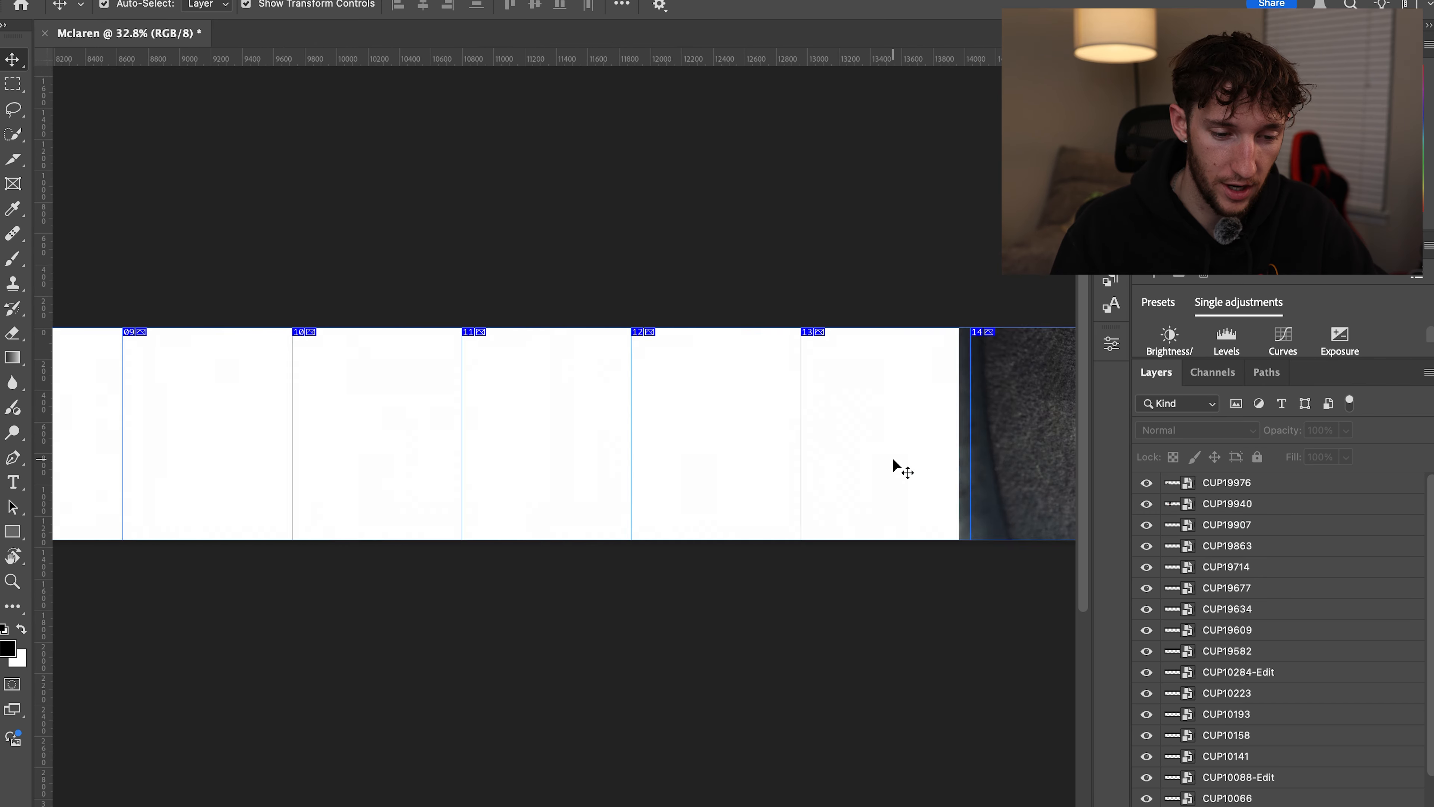
scroll(893, 458, "right", 5)
scroll(334, 404, "up", 2)
scroll(848, 473, "left", 3)
scroll(848, 472, "up", 1)
scroll(848, 472, "right", 2)
left_click_drag(847, 472, 339, 395)
Move the red car photo CUP19863 out of the stack to the area around slices 10 to 12 and deselect it
scroll(339, 395, "left", 4)
scroll(746, 495, "down", 2)
left_click_drag(753, 497, 309, 477)
scroll(309, 471, "left", 8)
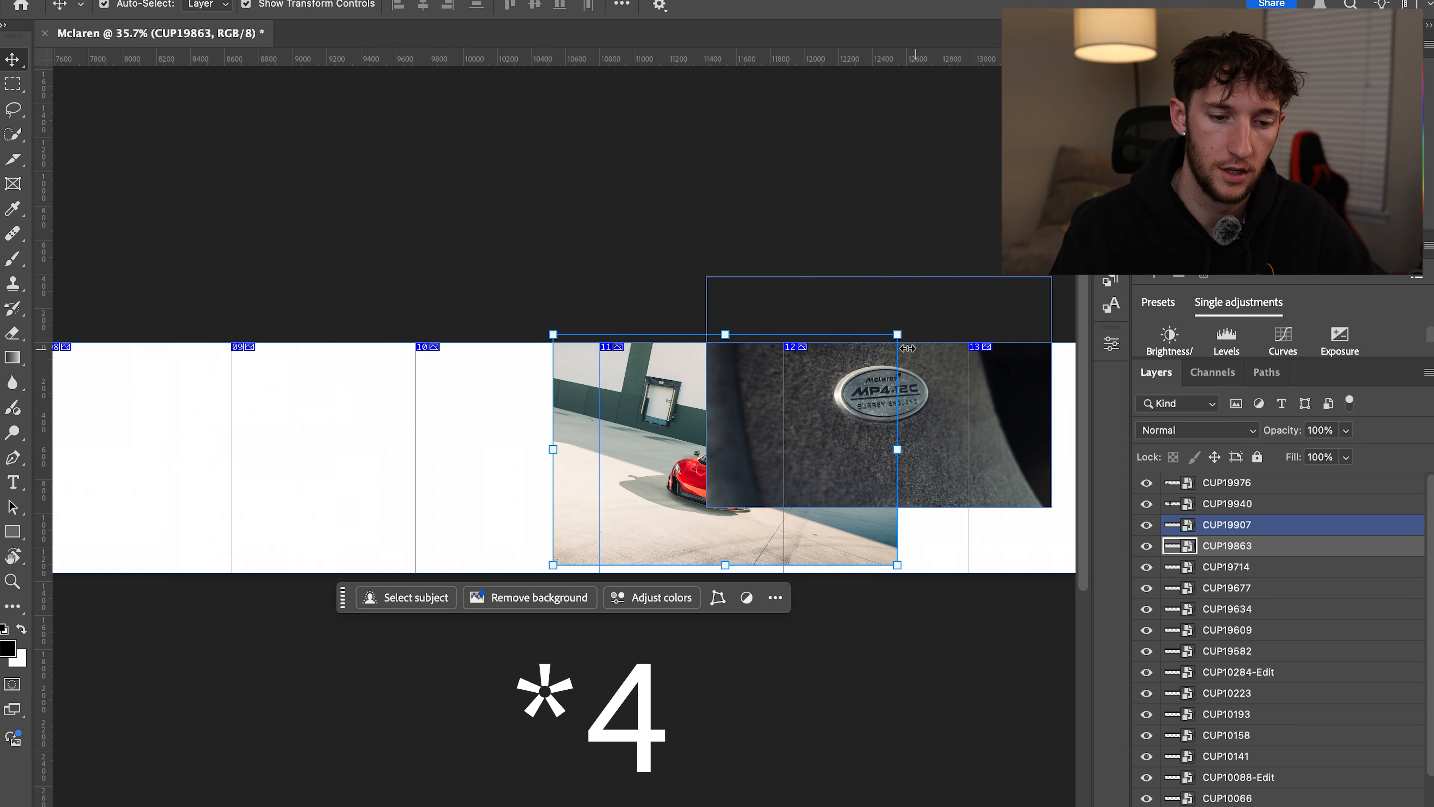
left_click(464, 311)
Create a rectangle shape 1080 px wide and 337.5 px high beside the center console photo
scroll(458, 307, "left", 15)
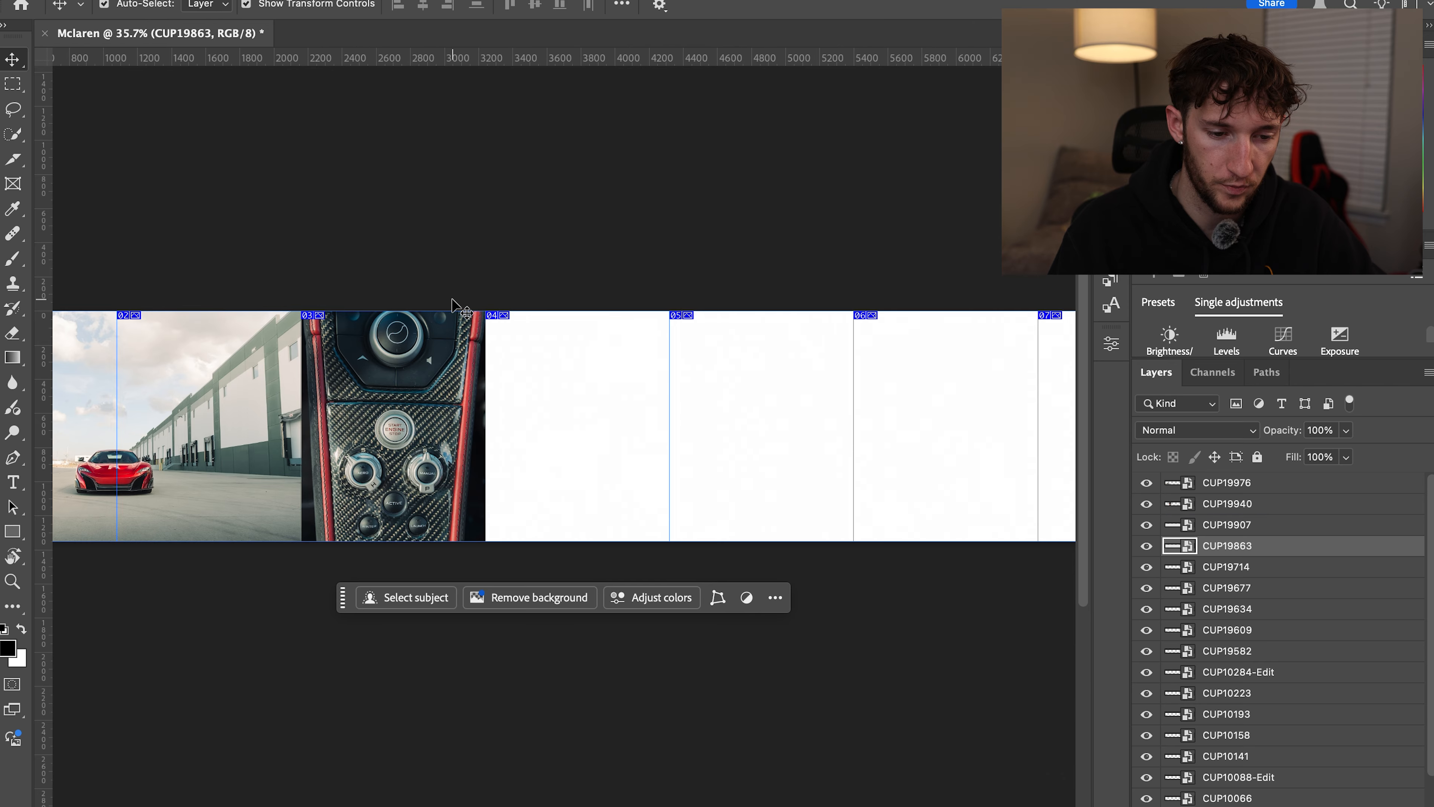
scroll(455, 305, "up", 3)
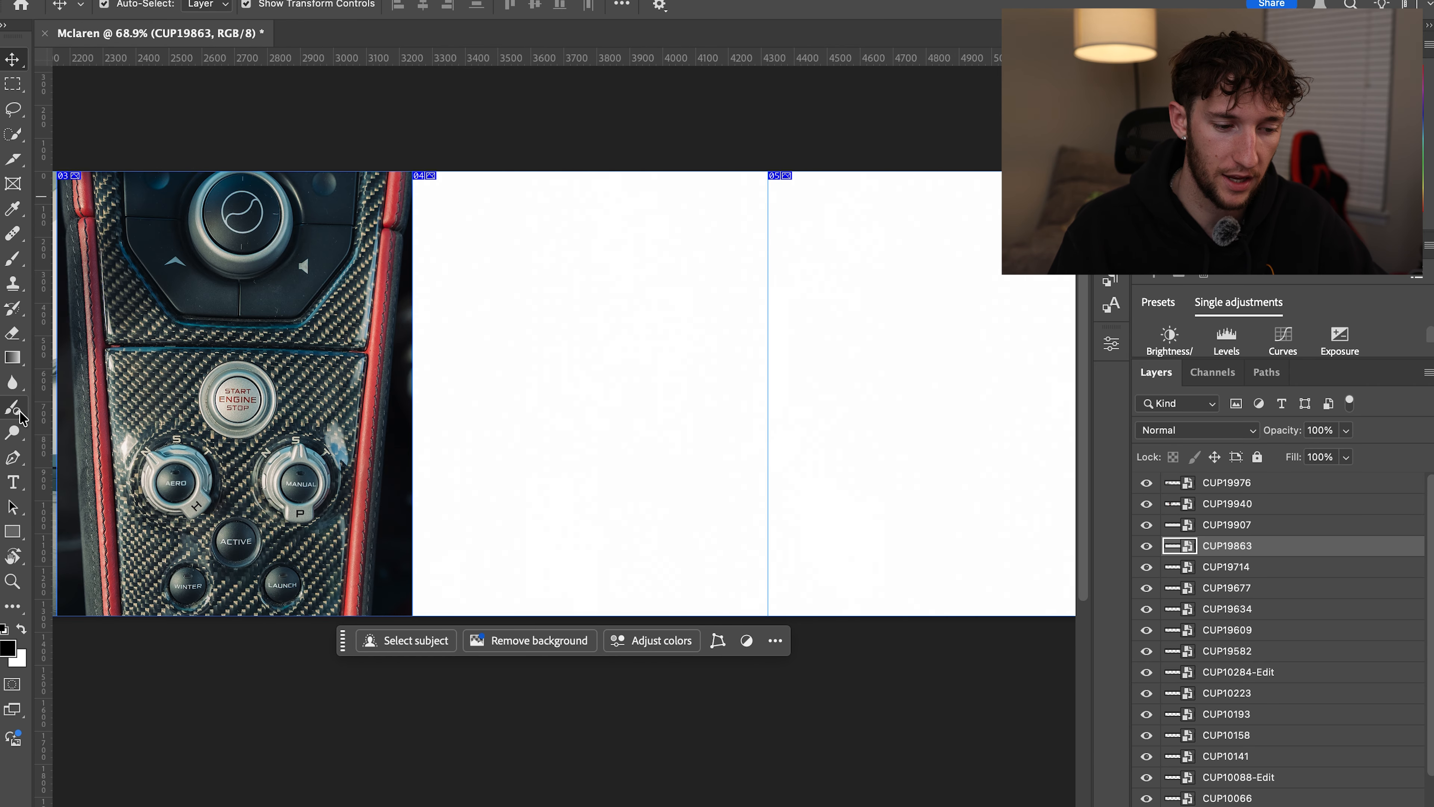
left_click(11, 531)
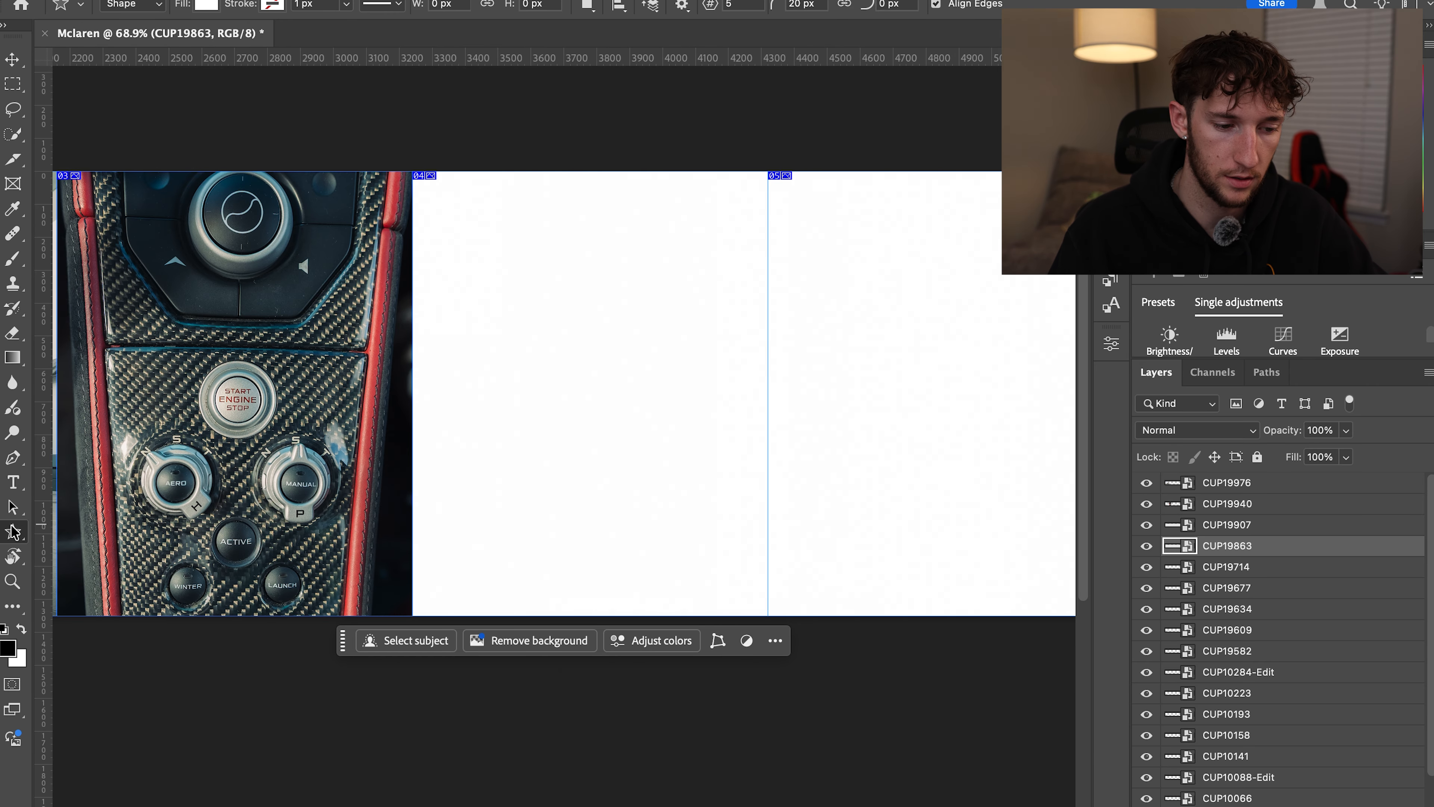
left_click(519, 318)
type("1")
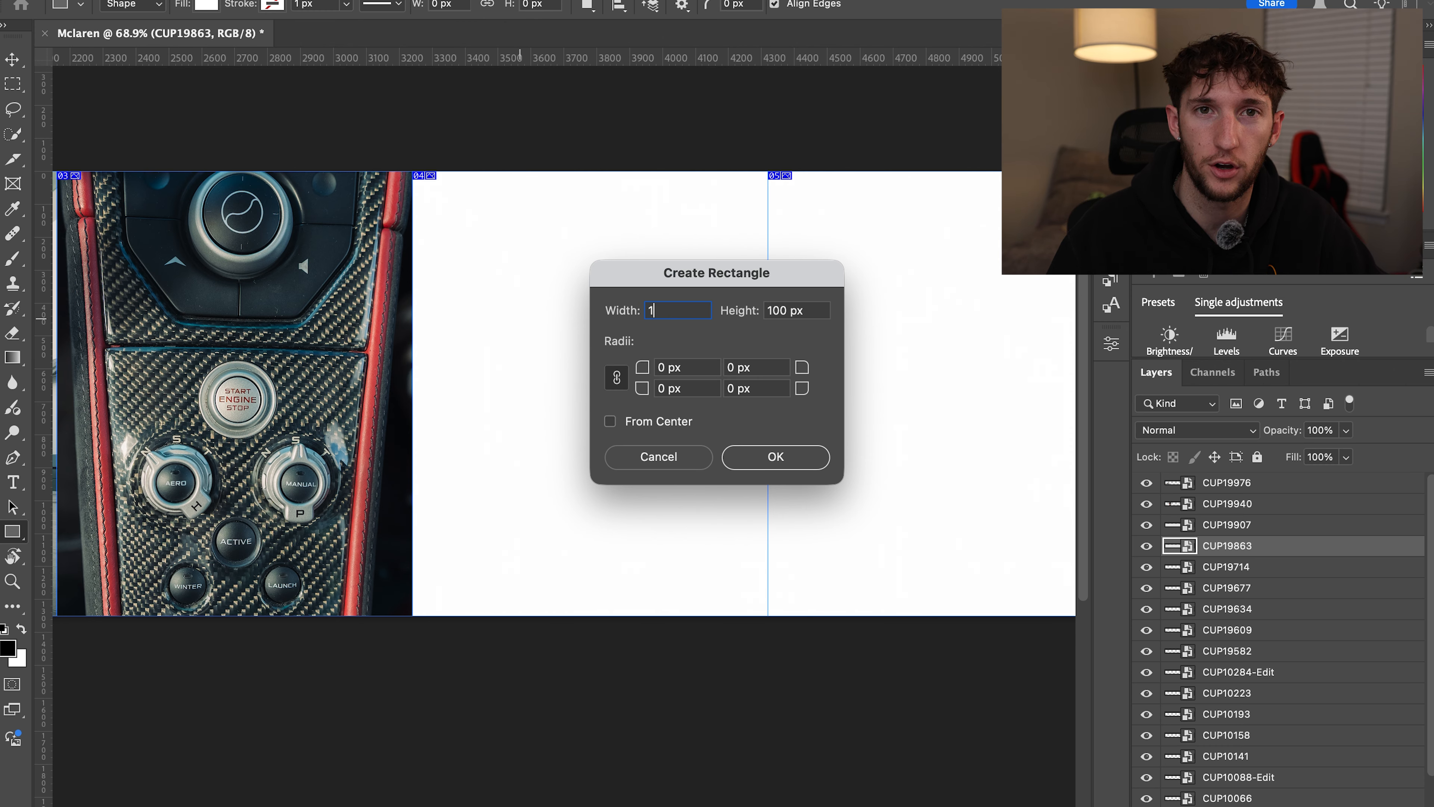
type("08")
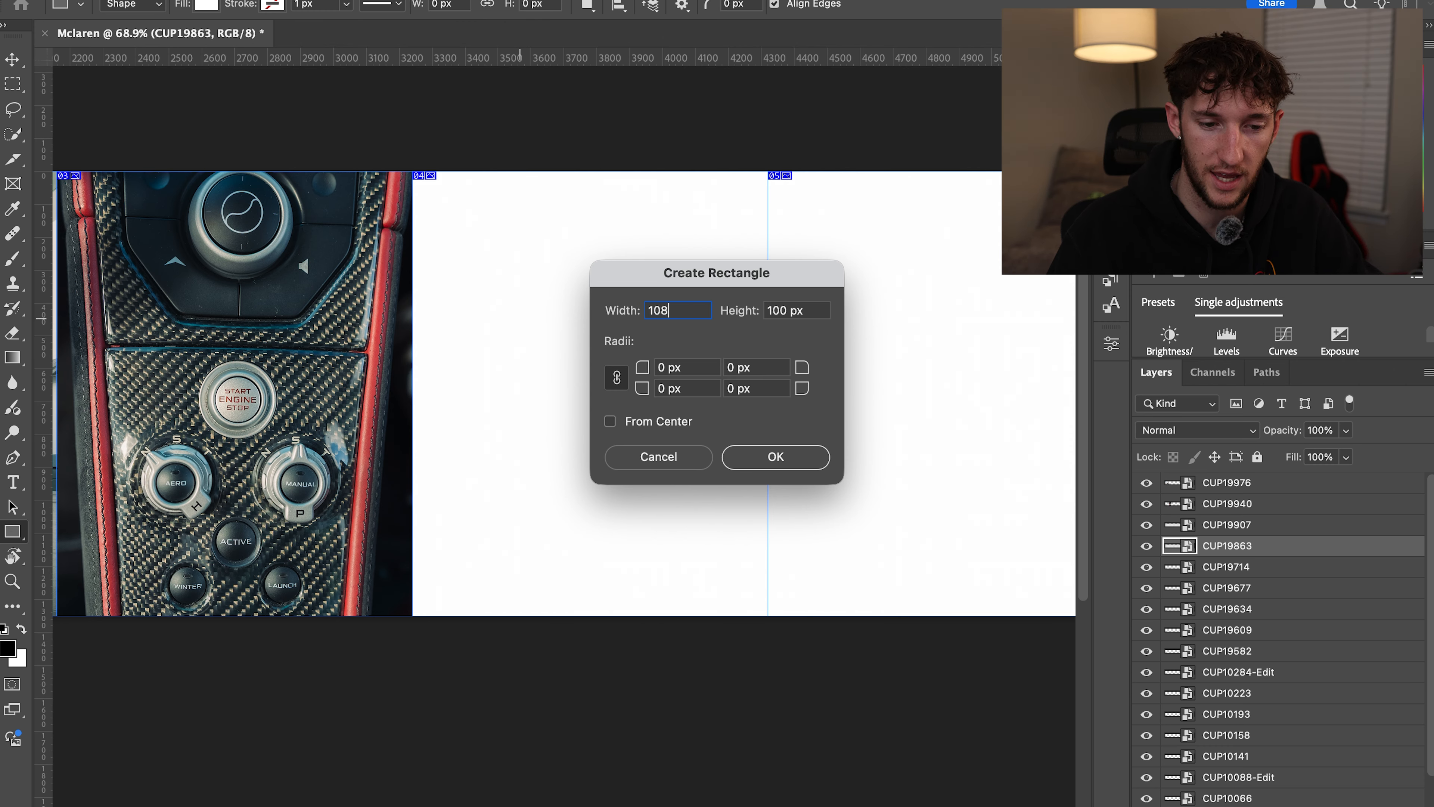
key("BackSpace")
key("BackSpace")
key("BackSpace")
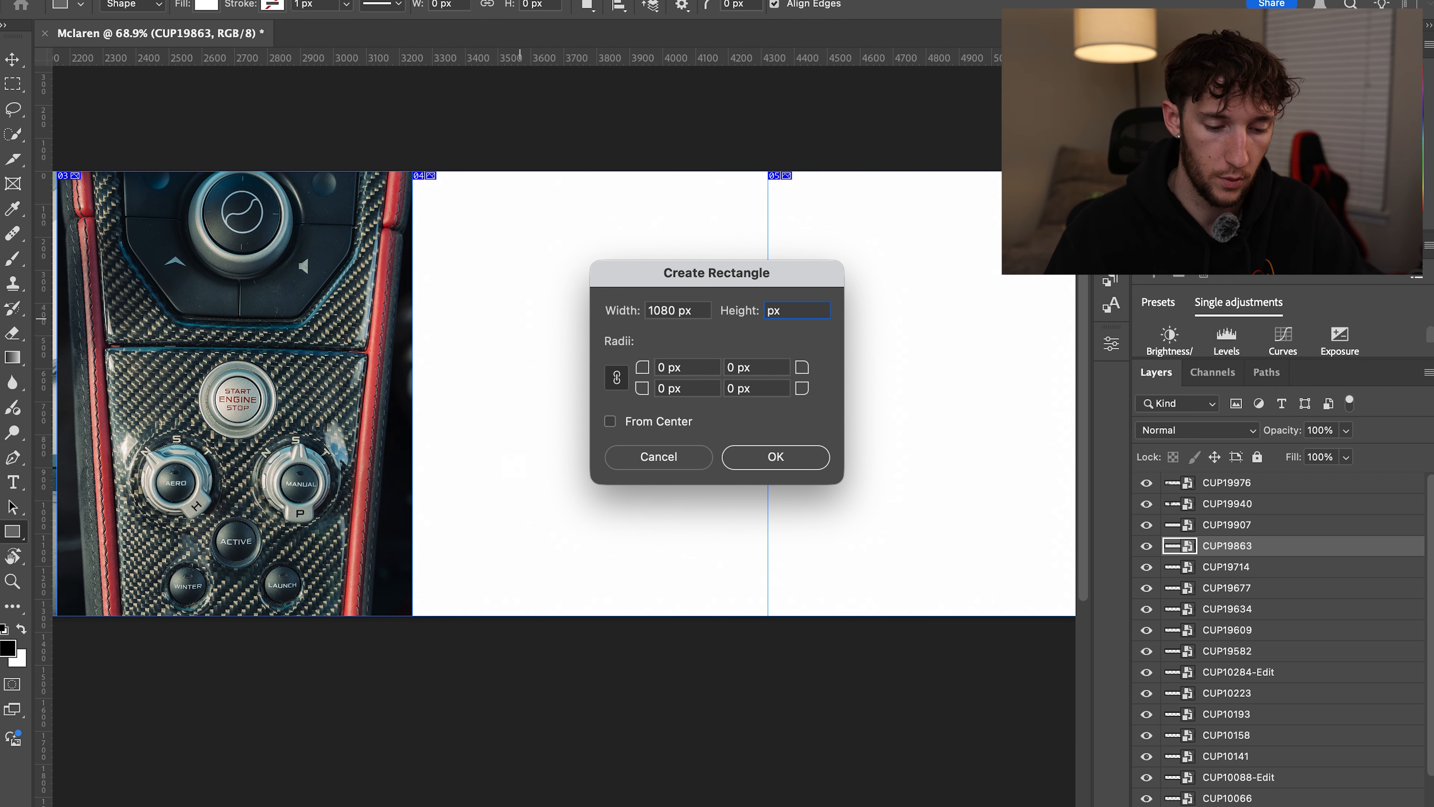
type("337.5")
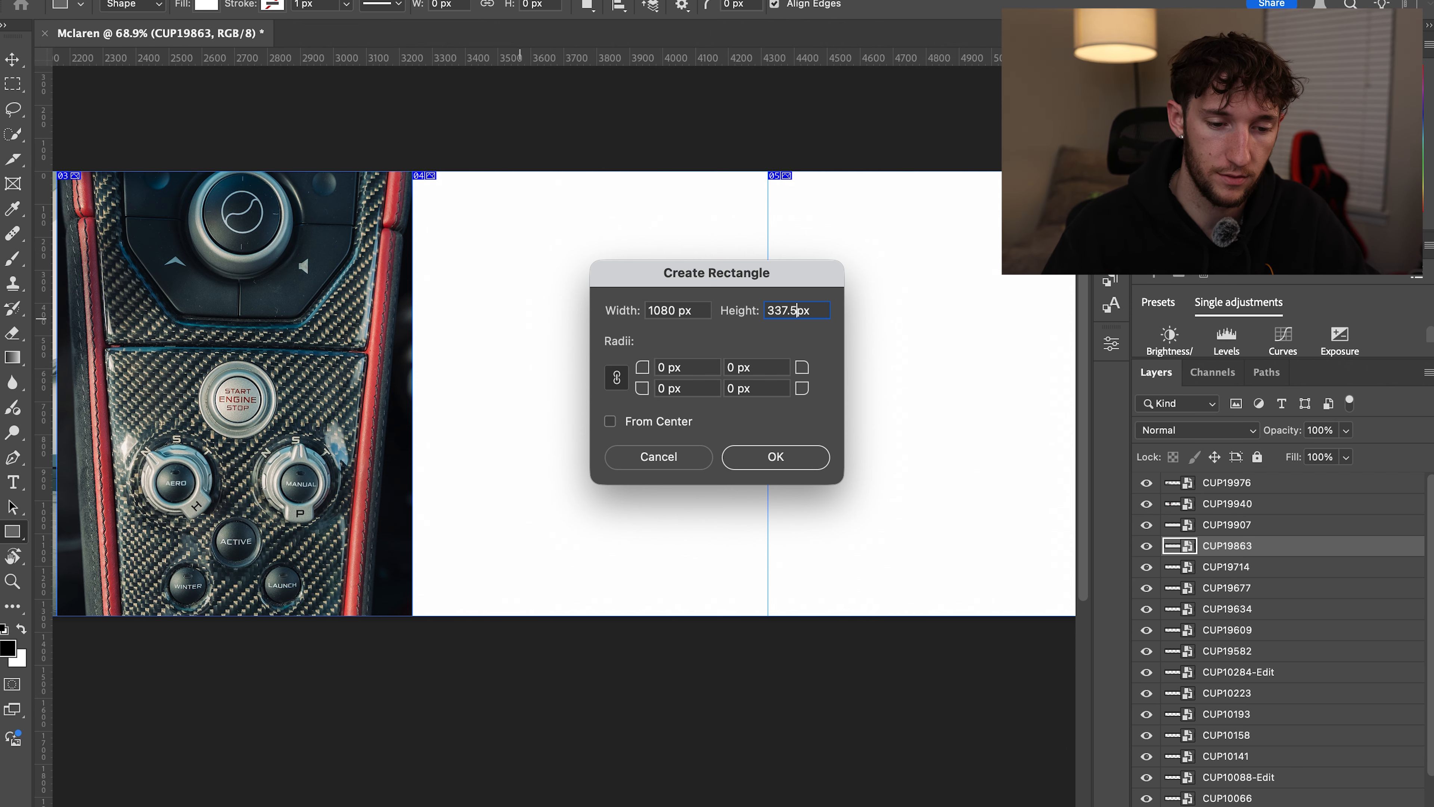
key("Return")
key("v")
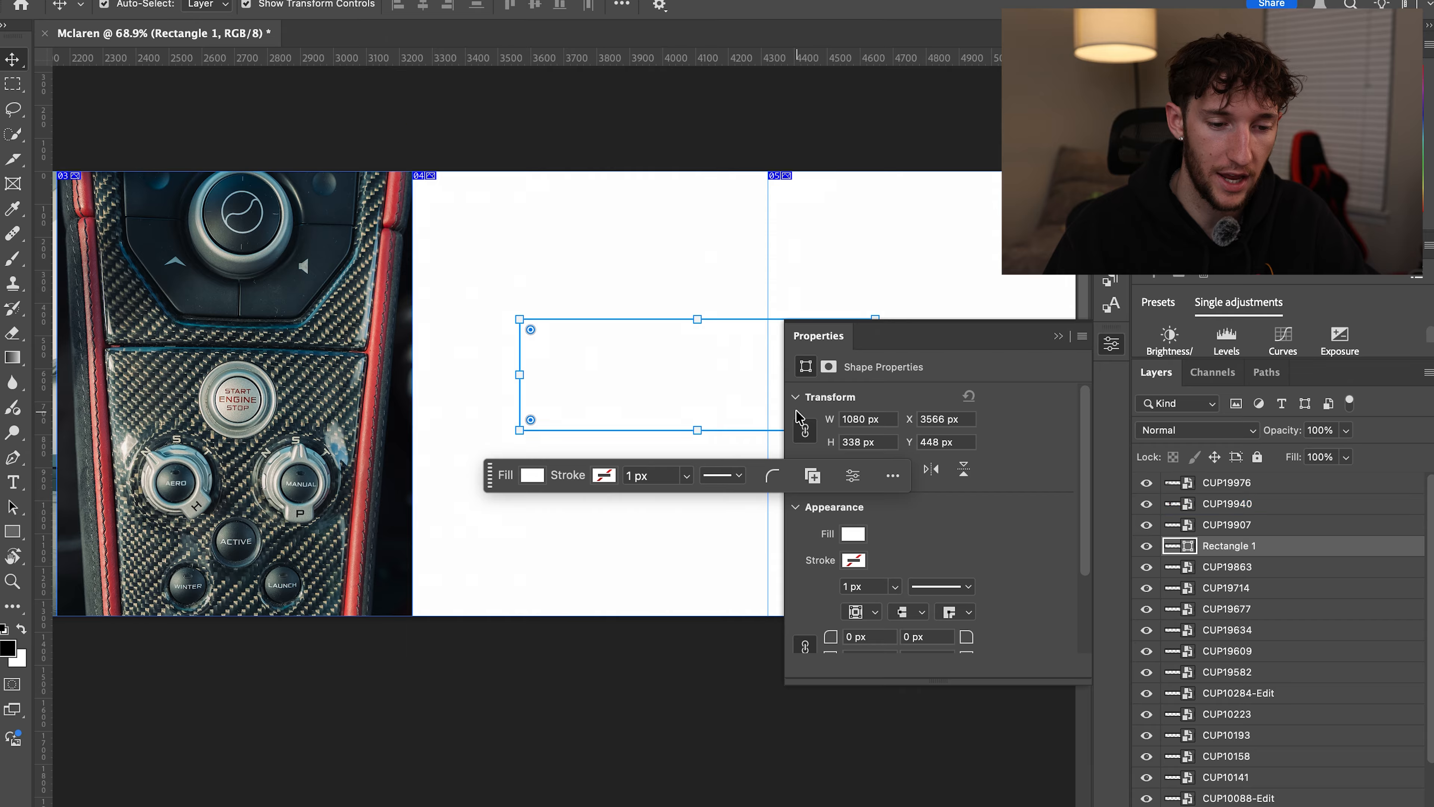
Move the rectangle flush into the top of slice 4, at X 3240 px and Y 0 px, and apply the transform
scroll(662, 352, "right", 3)
left_click_drag(564, 407, 355, 256)
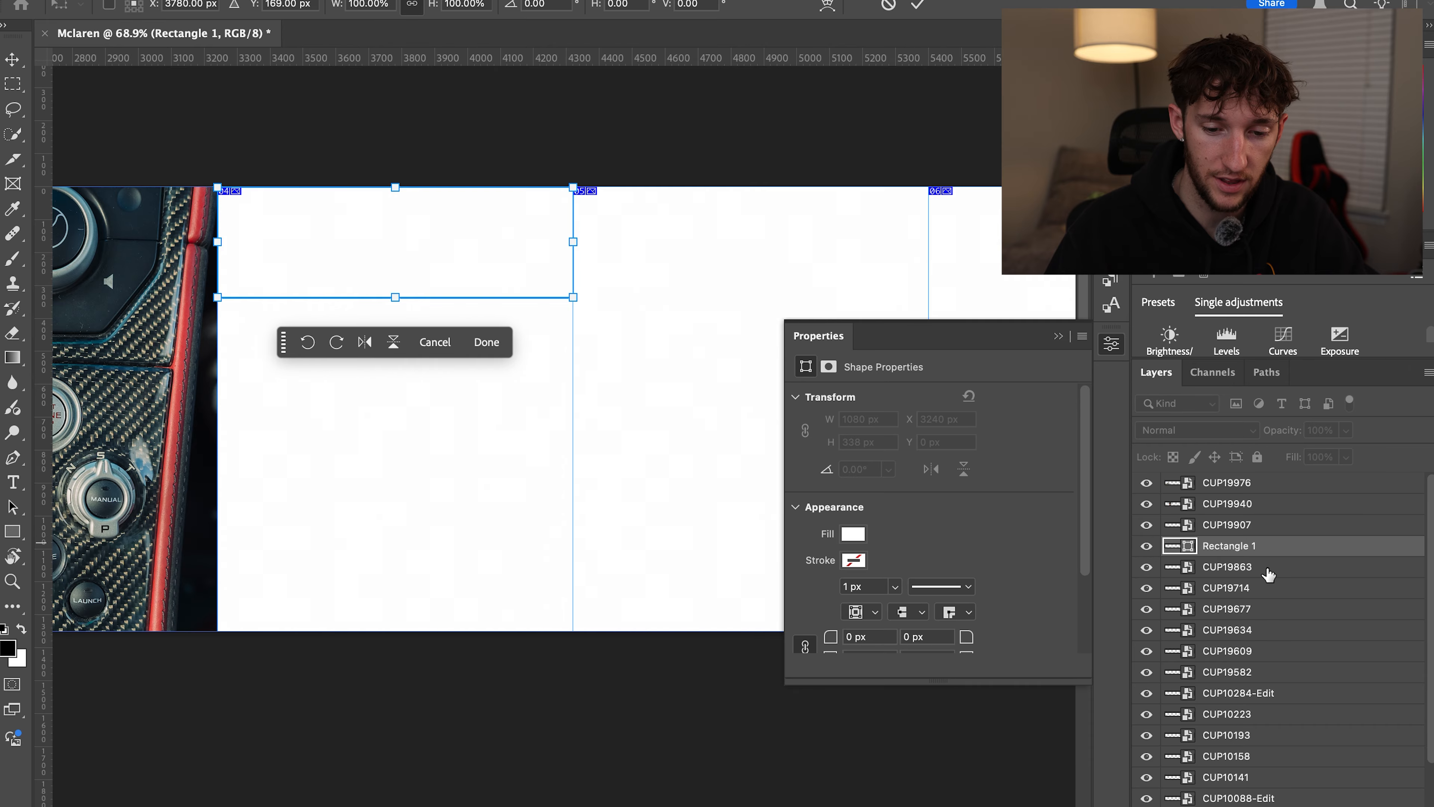
key("Return")
left_click(682, 493)
Change the fill color of Rectangle 1 to black and deselect it
scroll(682, 494, "down", 3)
scroll(682, 493, "right", 5)
left_click(1406, 573)
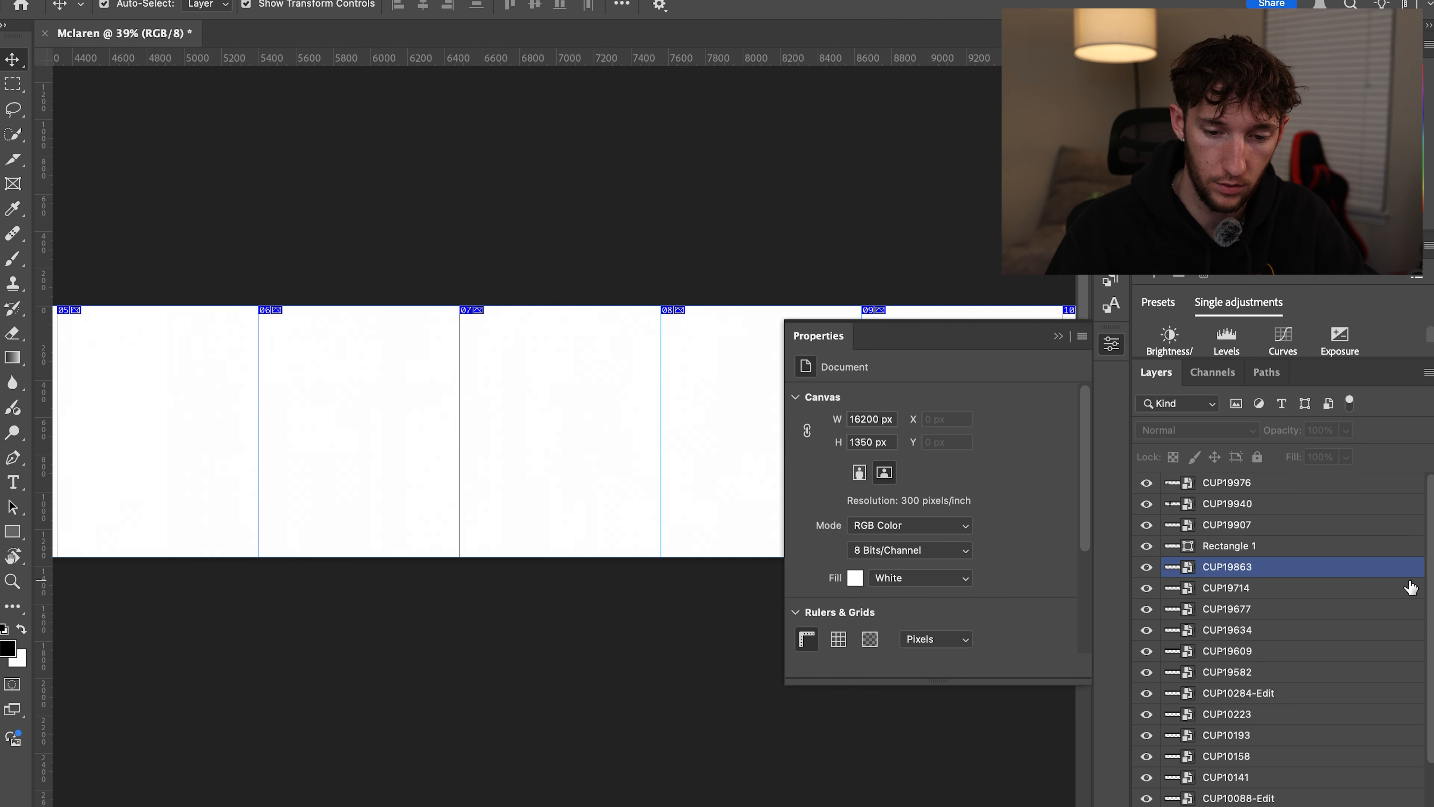
left_click(1277, 525)
double_click(1229, 546)
scroll(559, 466, "left", 5)
scroll(559, 466, "up", 1)
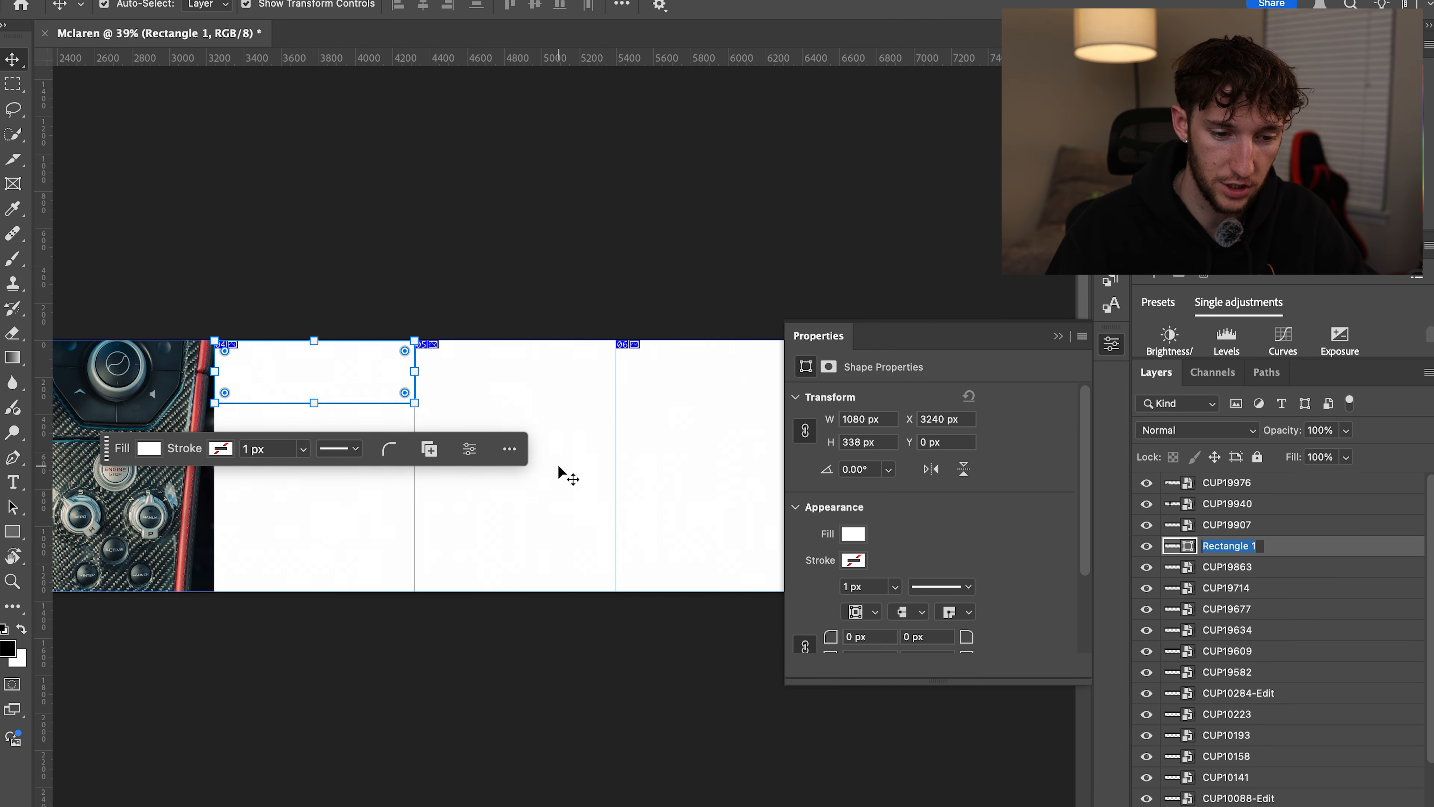
scroll(558, 467, "left", 3)
scroll(558, 468, "down", 1)
scroll(558, 468, "up", 2)
left_click(853, 533)
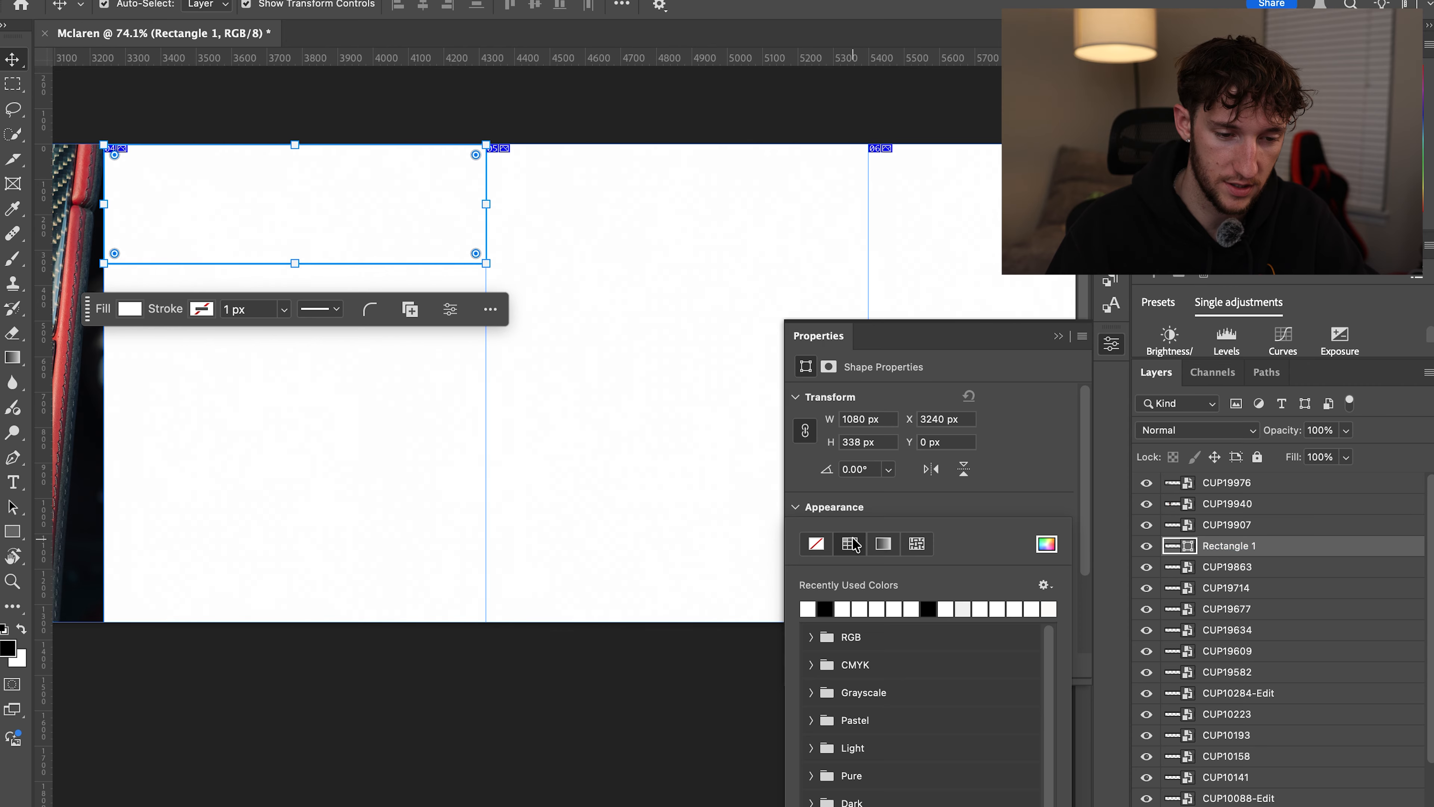
left_click(822, 610)
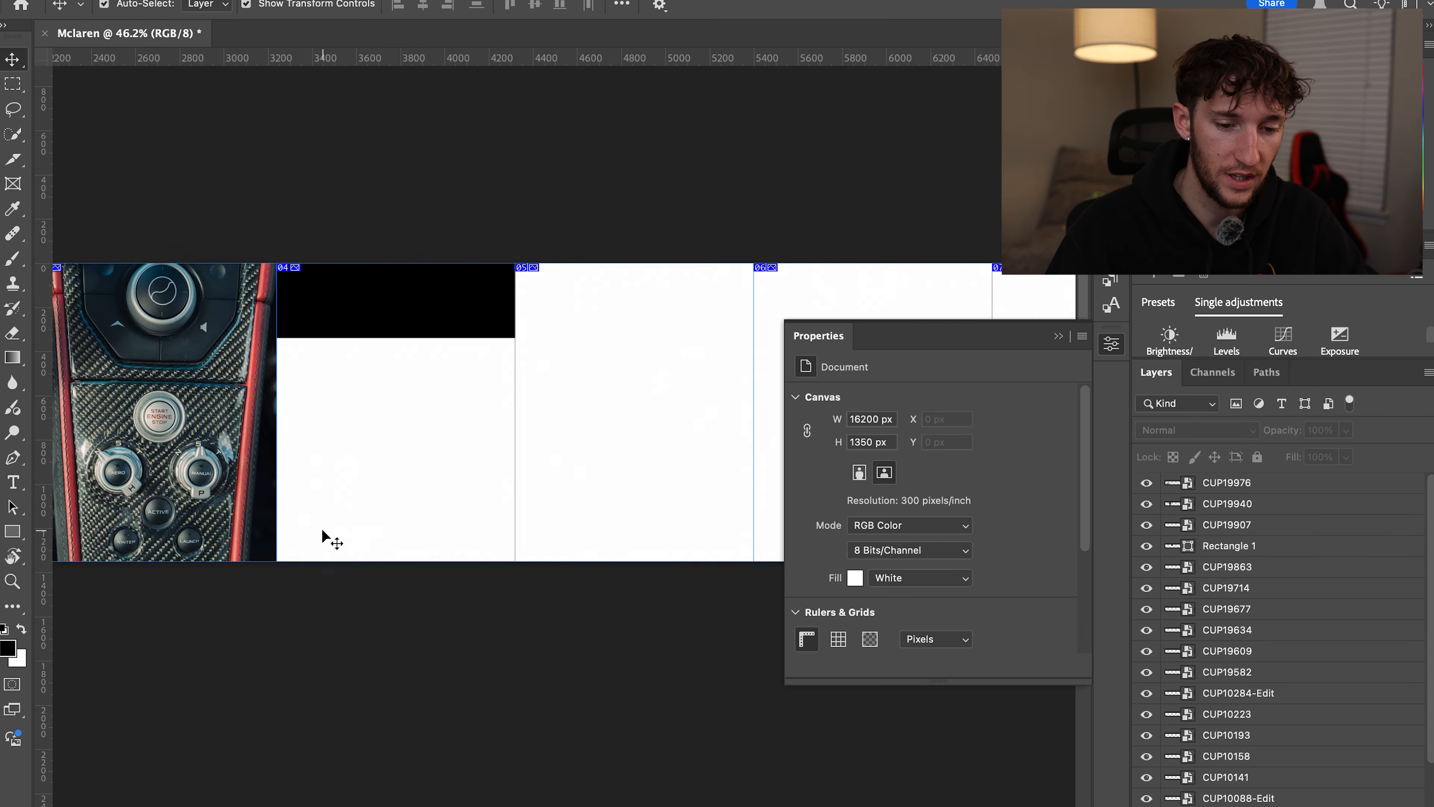
Move the red car photo CUP19863 across the canvas to slice 4, over the black rectangle
scroll(321, 530, "right", 6)
scroll(318, 531, "down", 2)
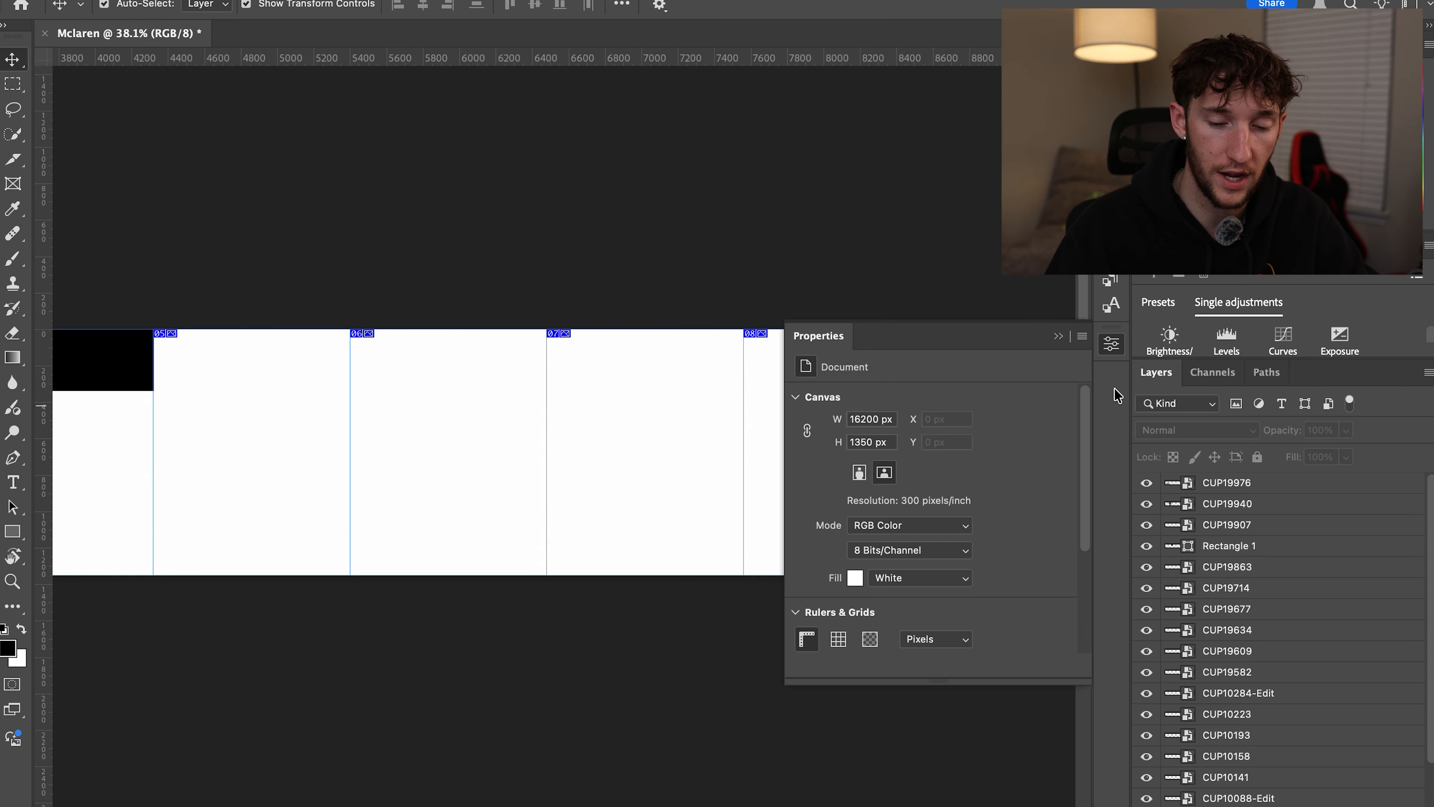
left_click(1059, 337)
scroll(794, 522, "right", 4)
scroll(794, 523, "down", 3)
scroll(794, 522, "right", 2)
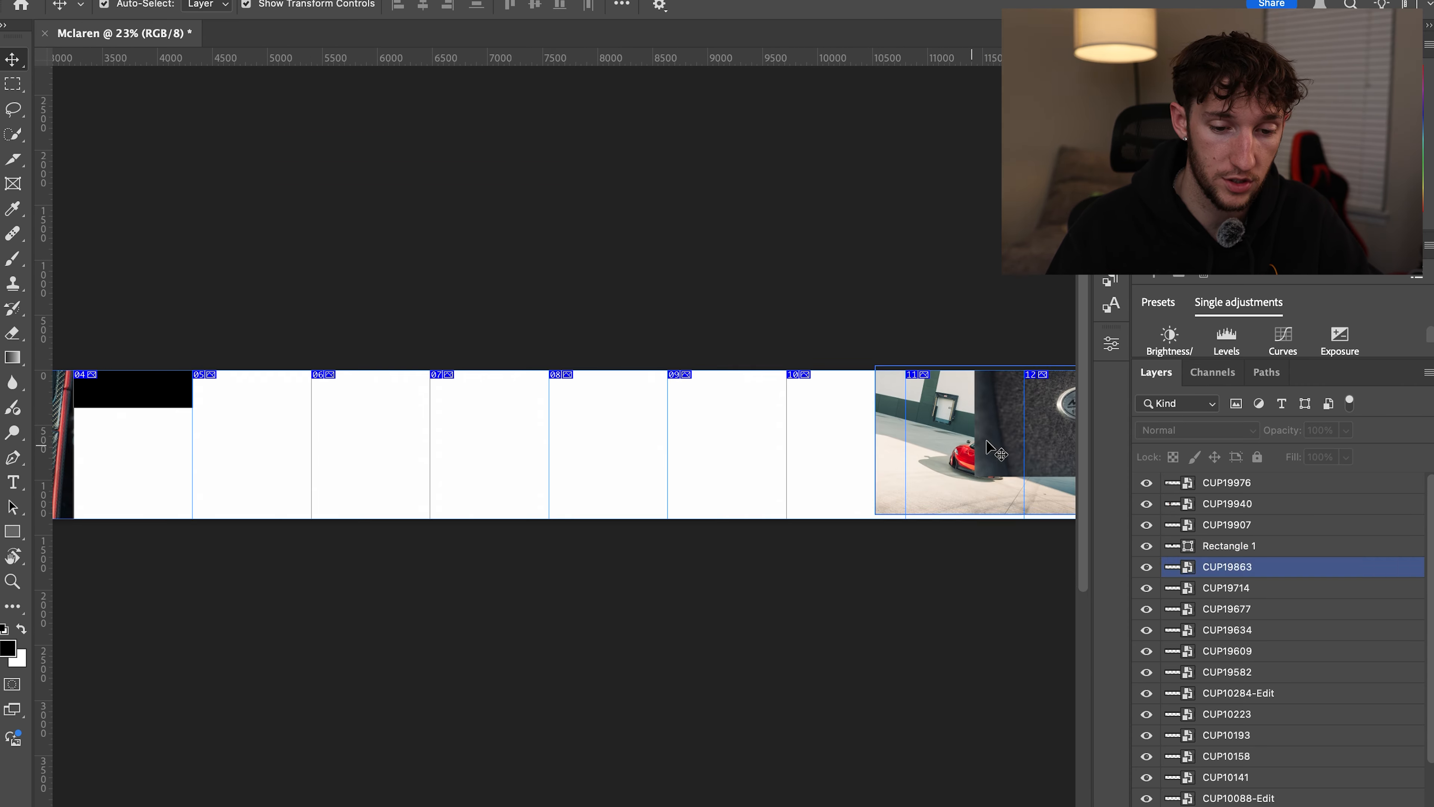
left_click_drag(926, 477, 372, 462)
scroll(372, 462, "left", 5)
scroll(373, 462, "up", 1)
scroll(372, 461, "up", 5)
scroll(373, 461, "right", 6)
scroll(372, 461, "down", 2)
scroll(372, 461, "left", 1)
left_click_drag(785, 466, 309, 430)
Scale photo CUP19863 proportionally to the width of slice 4 and place its layer directly above Rectangle 1
left_click_drag(705, 416, 518, 417)
left_click_drag(1231, 576, 1209, 543)
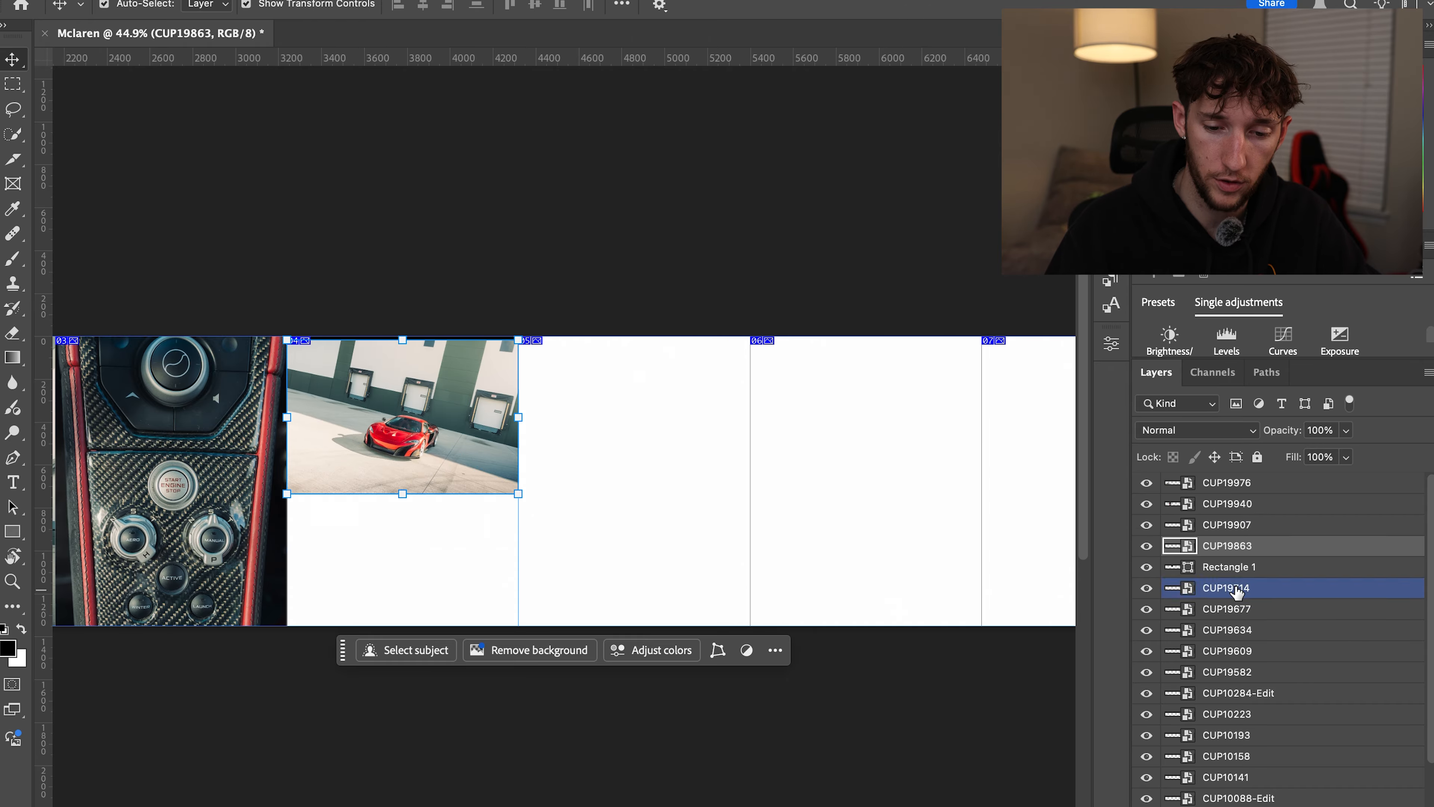
left_click(1245, 568)
left_click(1272, 545)
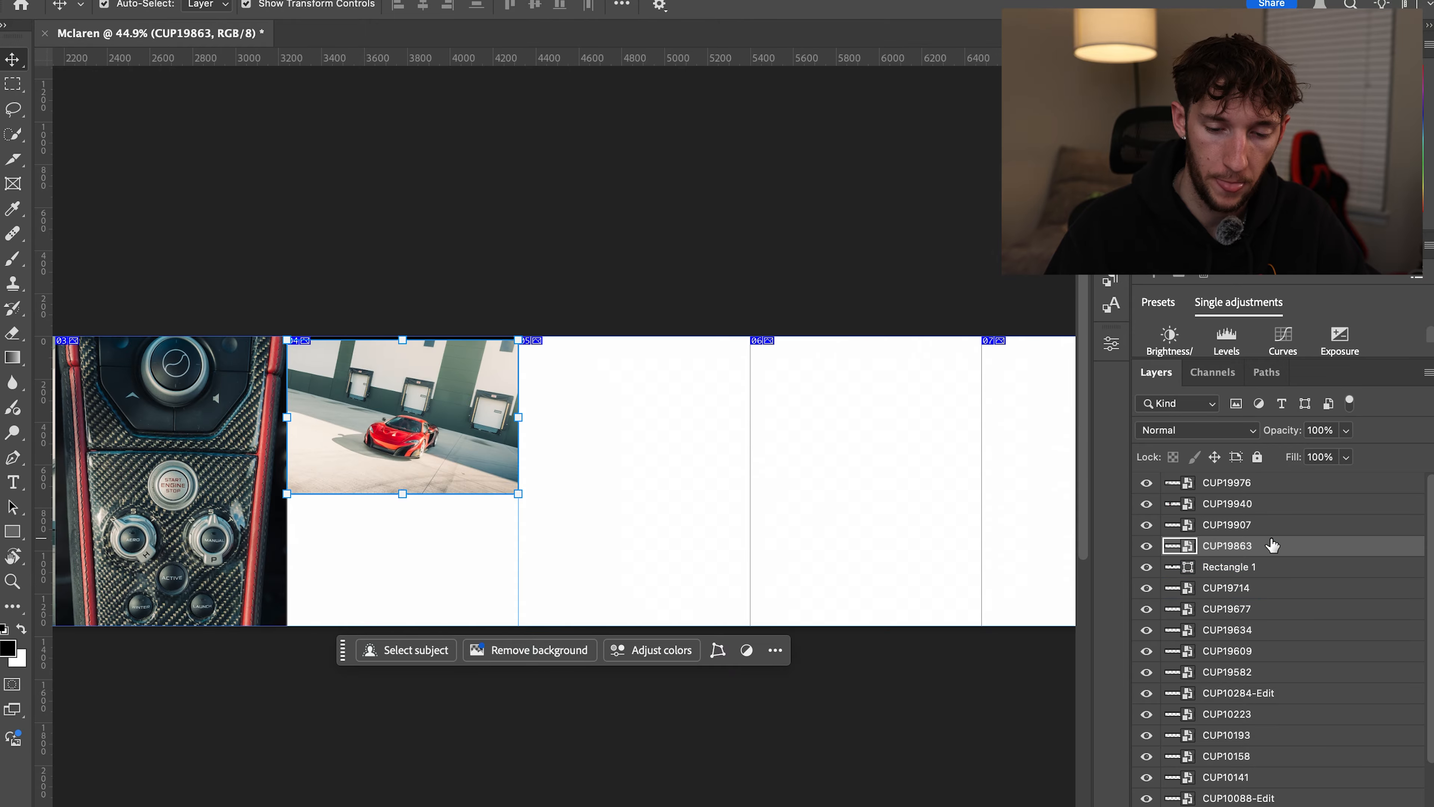
Clip photo CUP19863 to Rectangle 1 with a clipping mask and shift it upward so the car sits inside the strip
right_click(1264, 549)
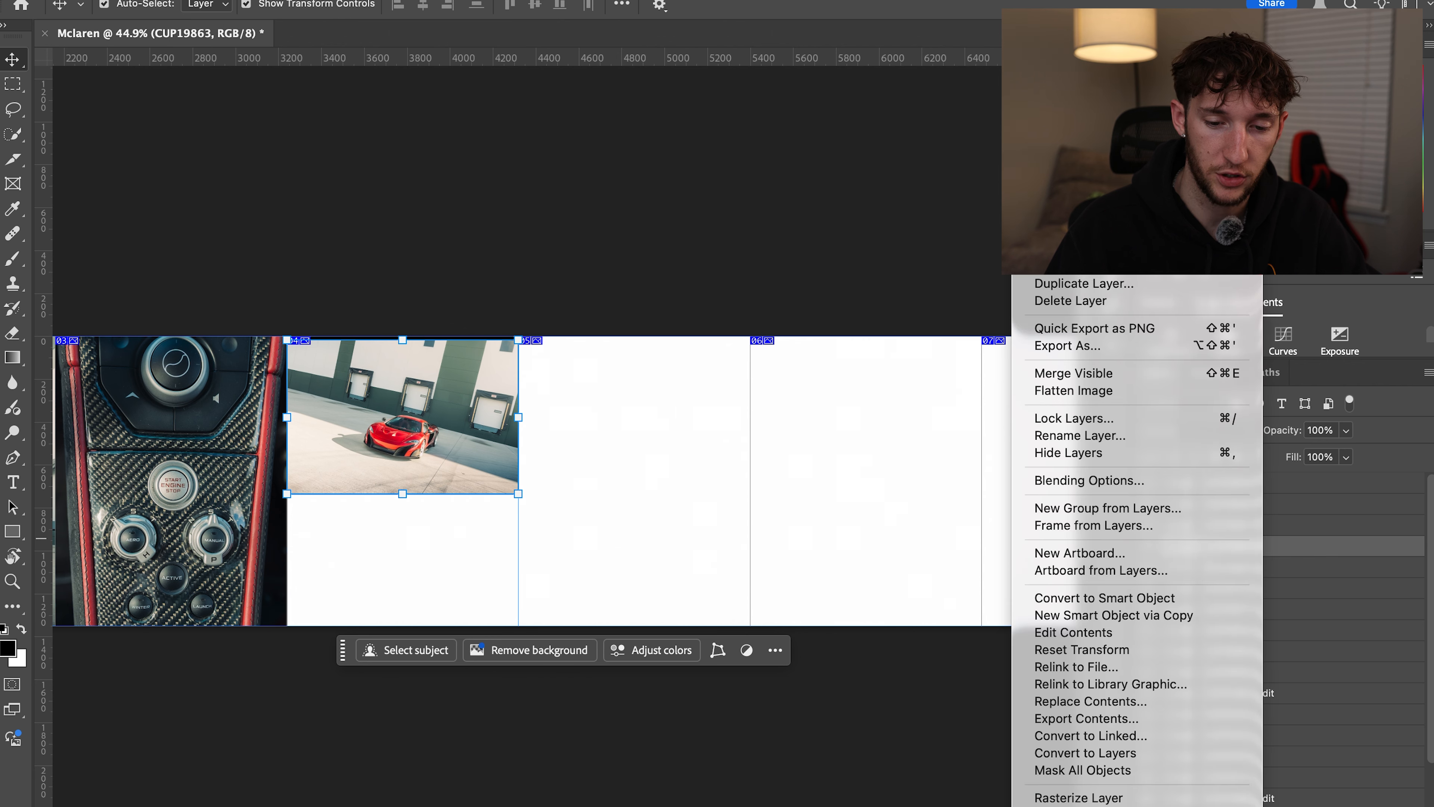
left_click(1092, 806)
scroll(547, 461, "up", 5)
scroll(372, 398, "left", 6)
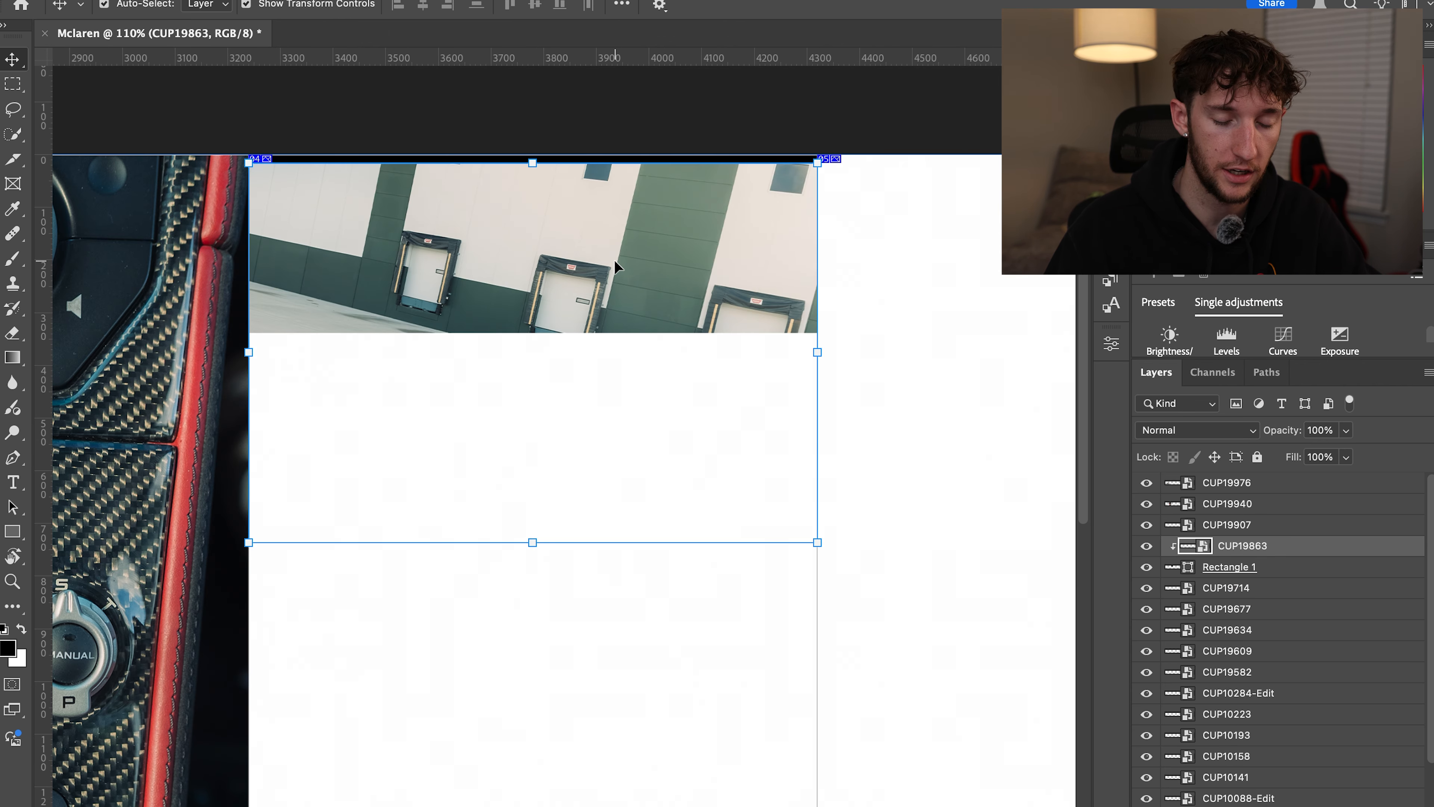
left_click_drag(597, 288, 598, 129)
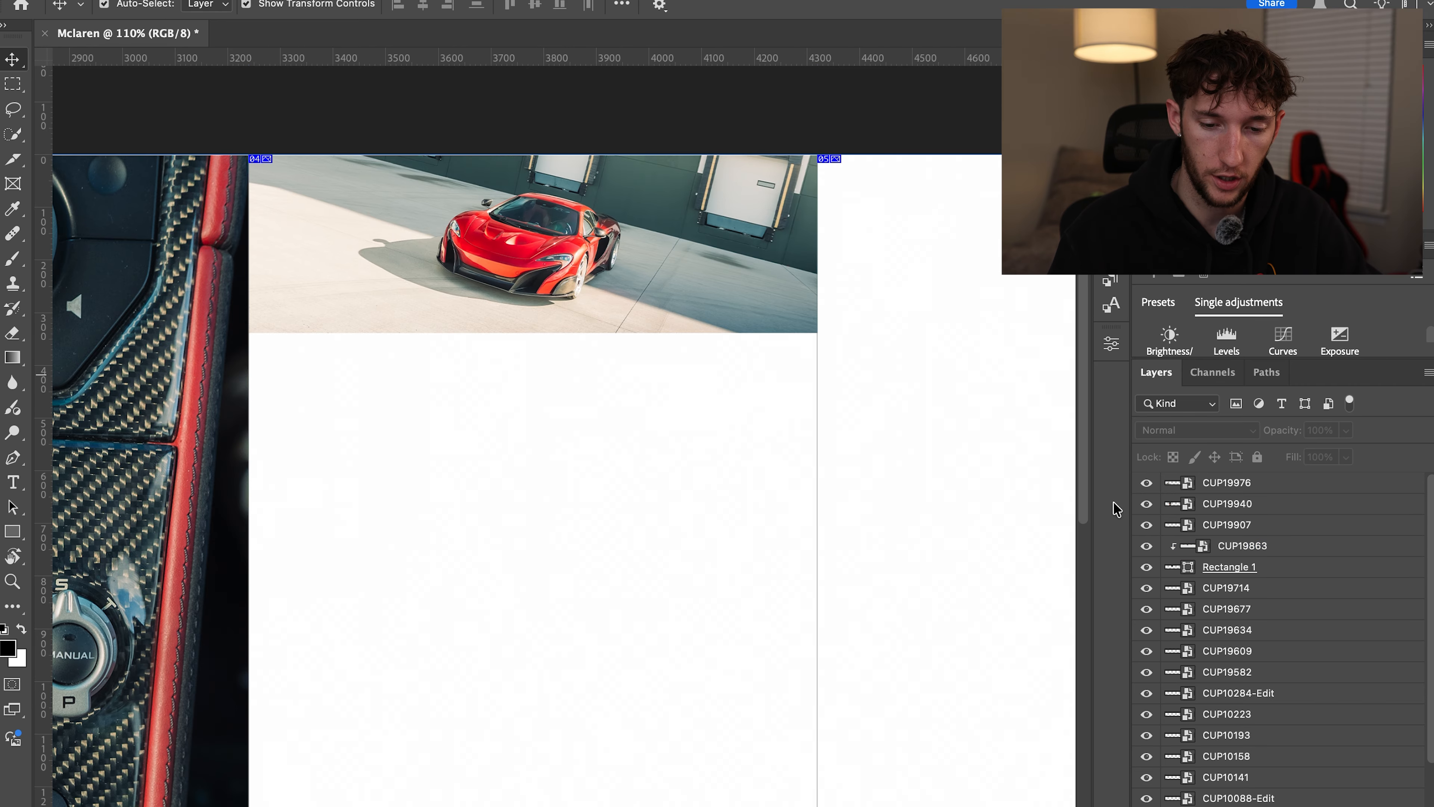
Duplicate Rectangle 1 and place the unclipped rectangle directly below the red car strip in slice 4
left_click(1264, 568)
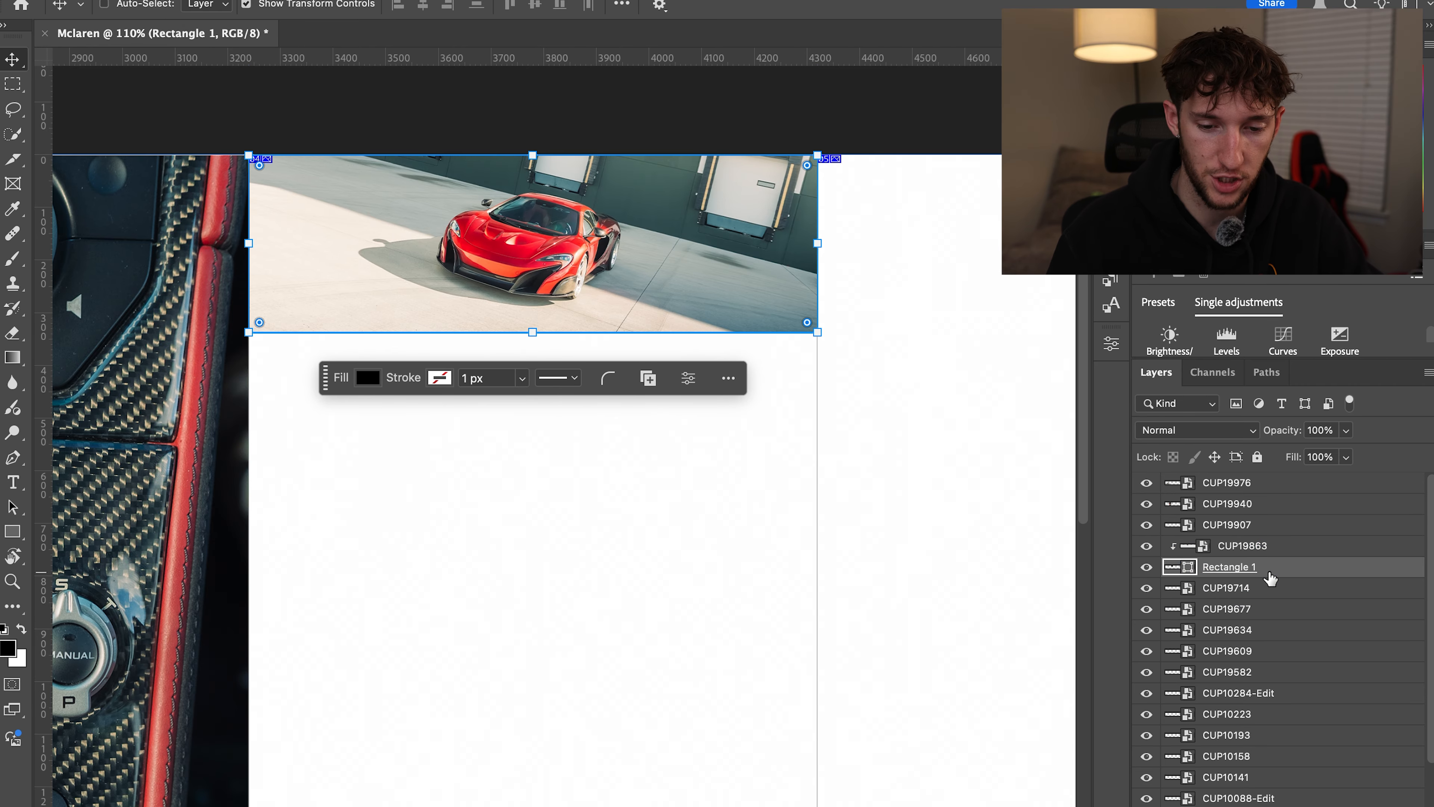
left_click(1248, 588)
left_click_drag(1251, 590, 1256, 613)
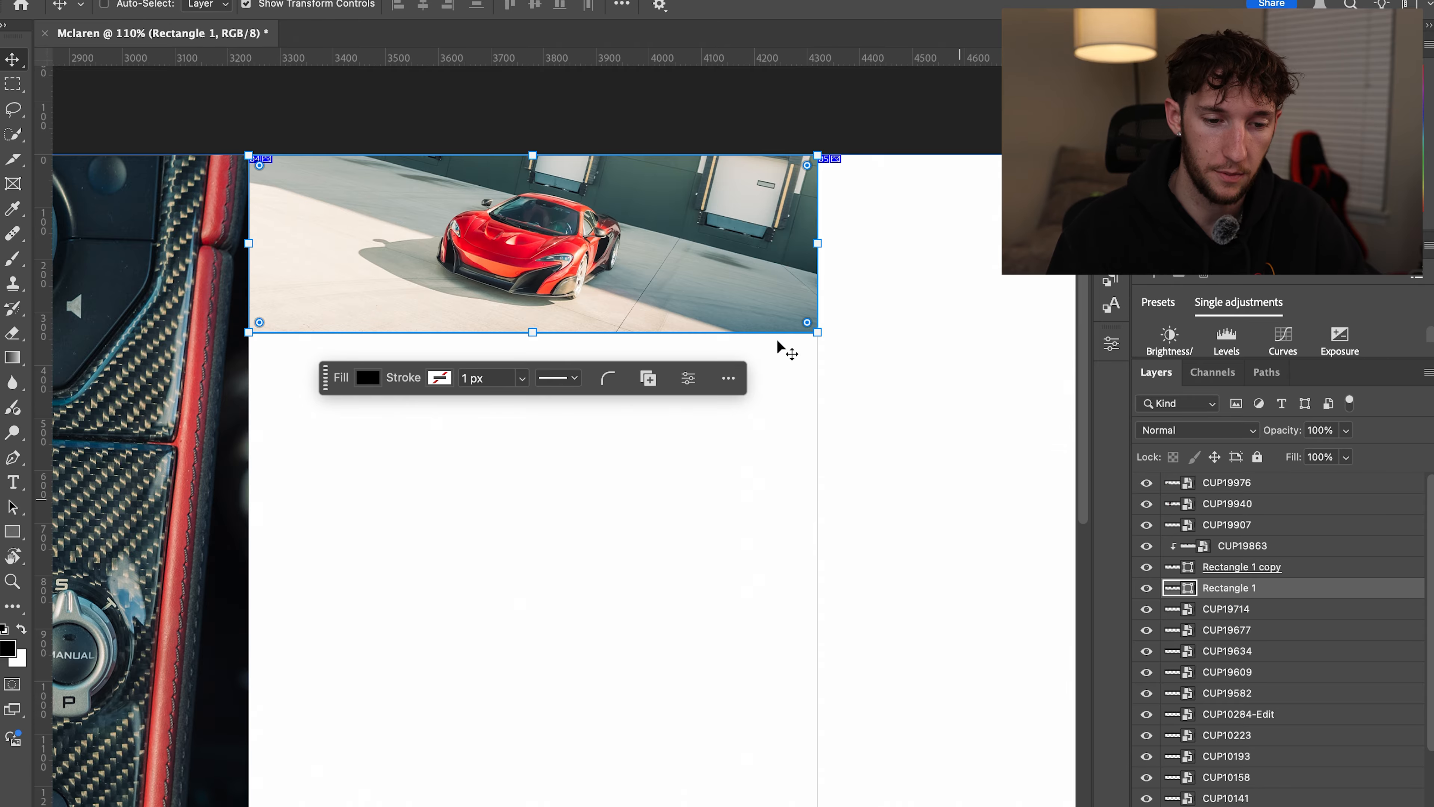
key("super+t")
left_click_drag(677, 273, 682, 420)
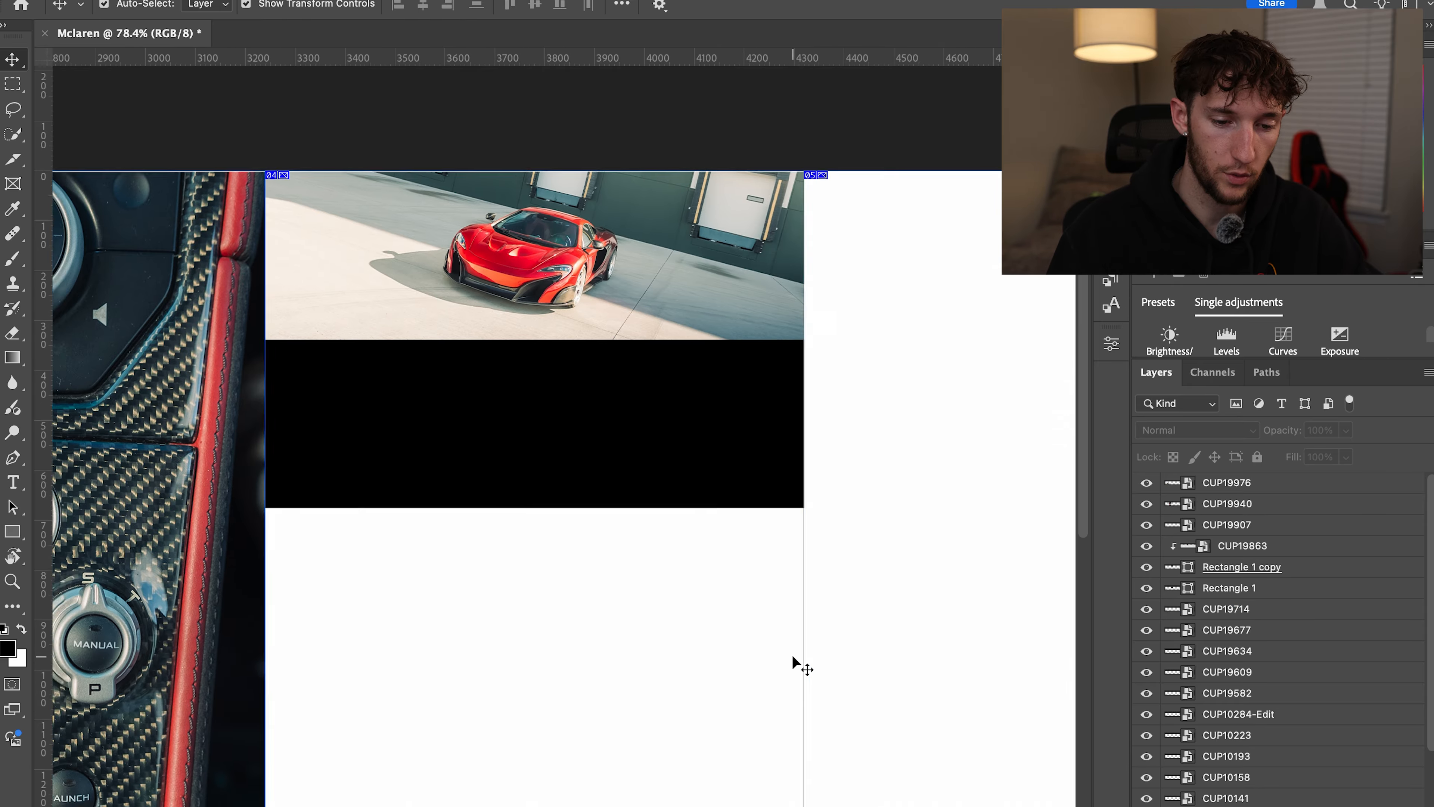
Move the badge photo CUP19907 to slice 4 over the second rectangle and scale it proportionally to 25.35% to match the slice width
scroll(796, 667, "down", 10)
left_click_drag(852, 459, 158, 477)
scroll(158, 476, "left", 8)
scroll(158, 476, "up", 4)
scroll(158, 476, "up", 2)
scroll(353, 469, "down", 2)
left_click_drag(1067, 359, 855, 378)
left_click_drag(745, 382, 360, 389)
left_click_drag(473, 367, 459, 371)
scroll(456, 371, "down", 2)
scroll(456, 371, "up", 6)
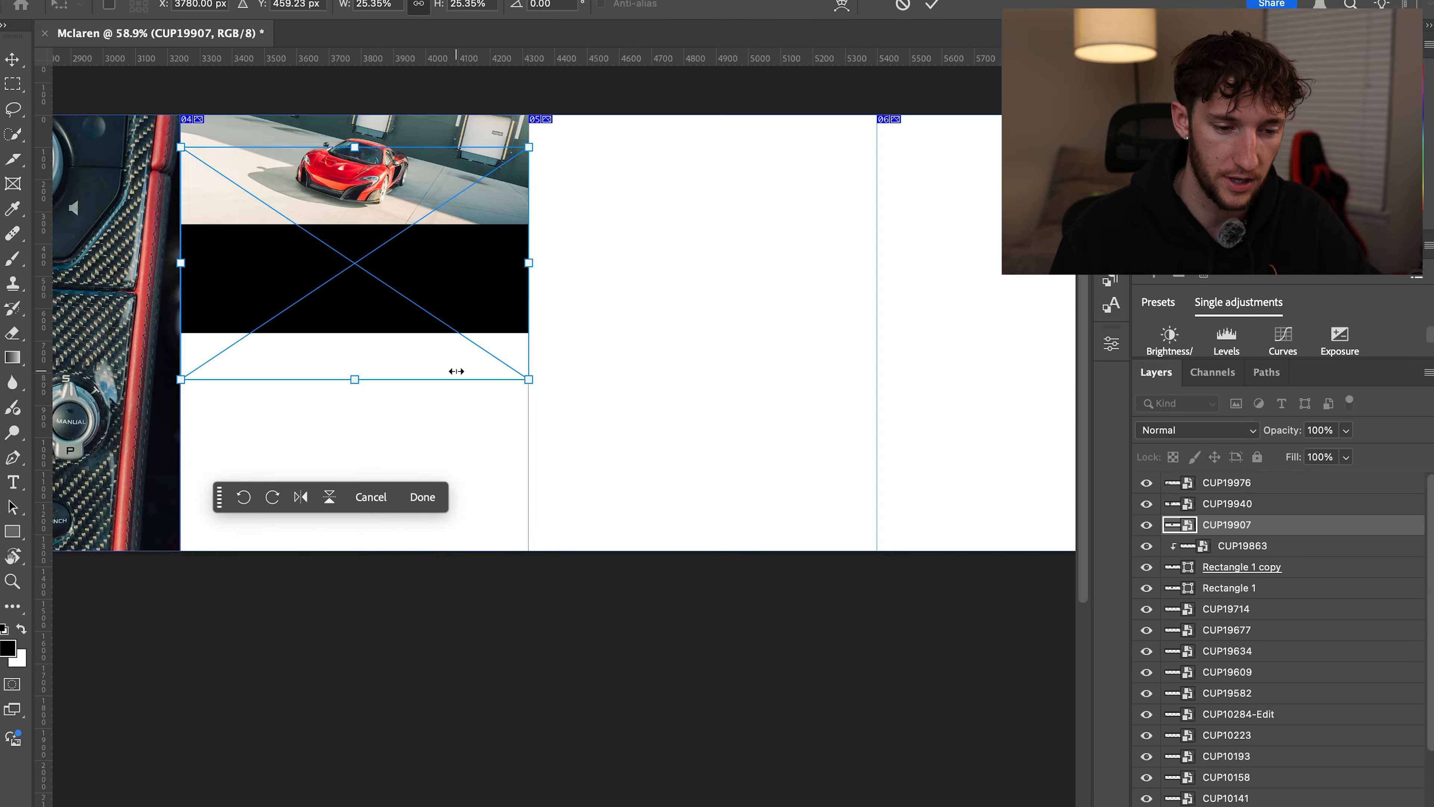
scroll(1275, 533, "down", 2)
scroll(1276, 533, "up", 2)
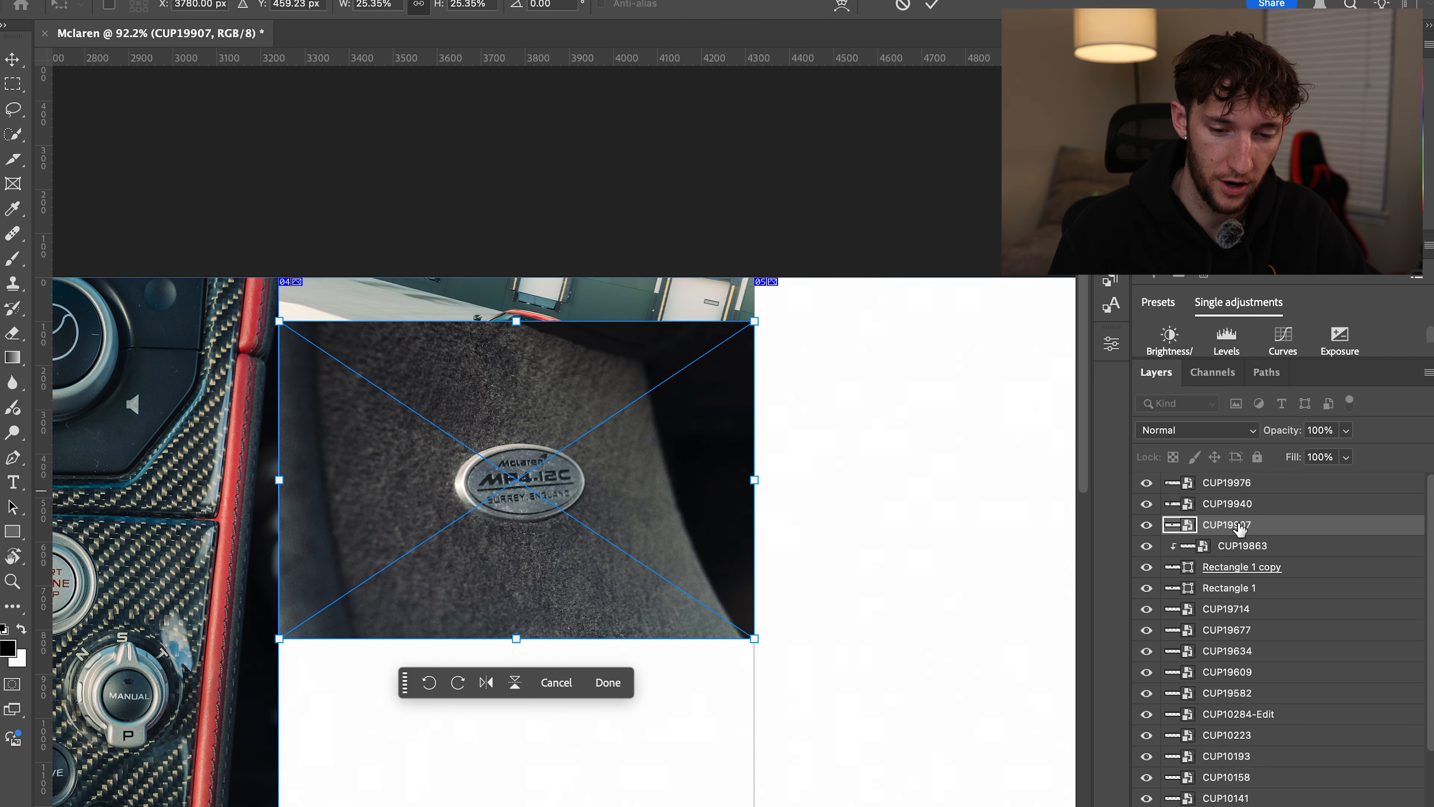
Place layer CUP19907 directly above the lower Rectangle 1, clip it to that rectangle and shift it down to center the badge
left_click_drag(1240, 528, 1259, 582)
right_click(1257, 573)
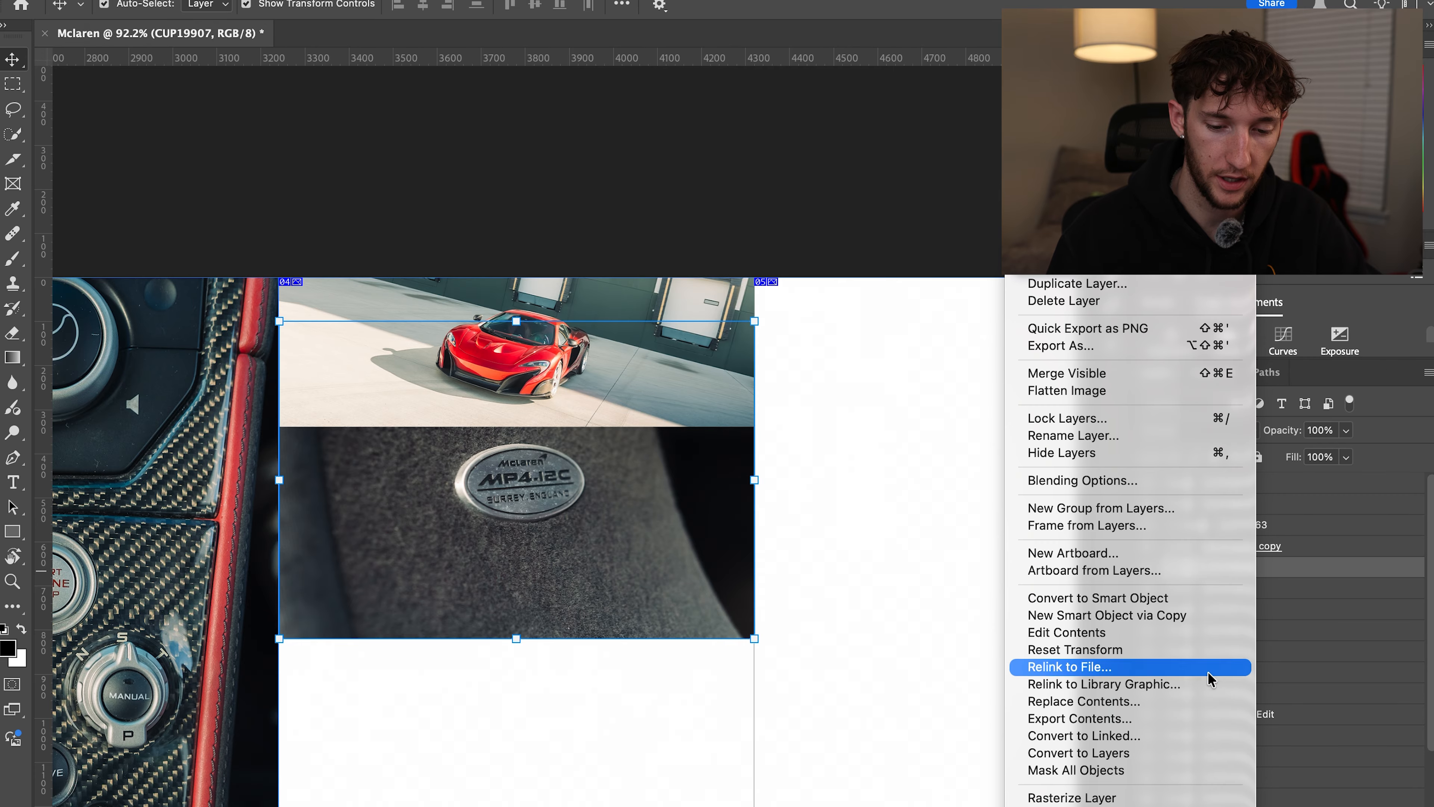
left_click(1070, 806)
left_click_drag(607, 508, 605, 520)
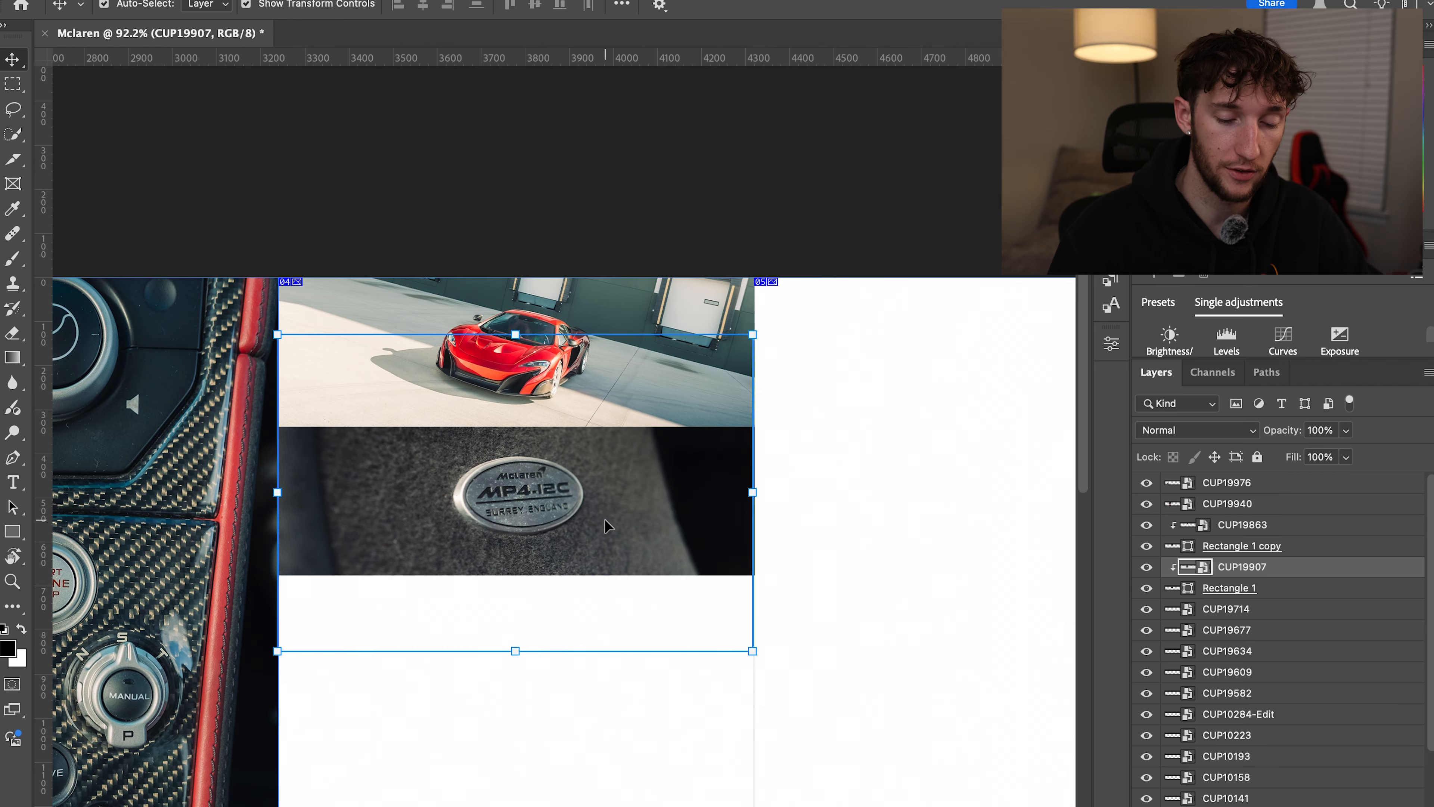
scroll(565, 480, "up", 3)
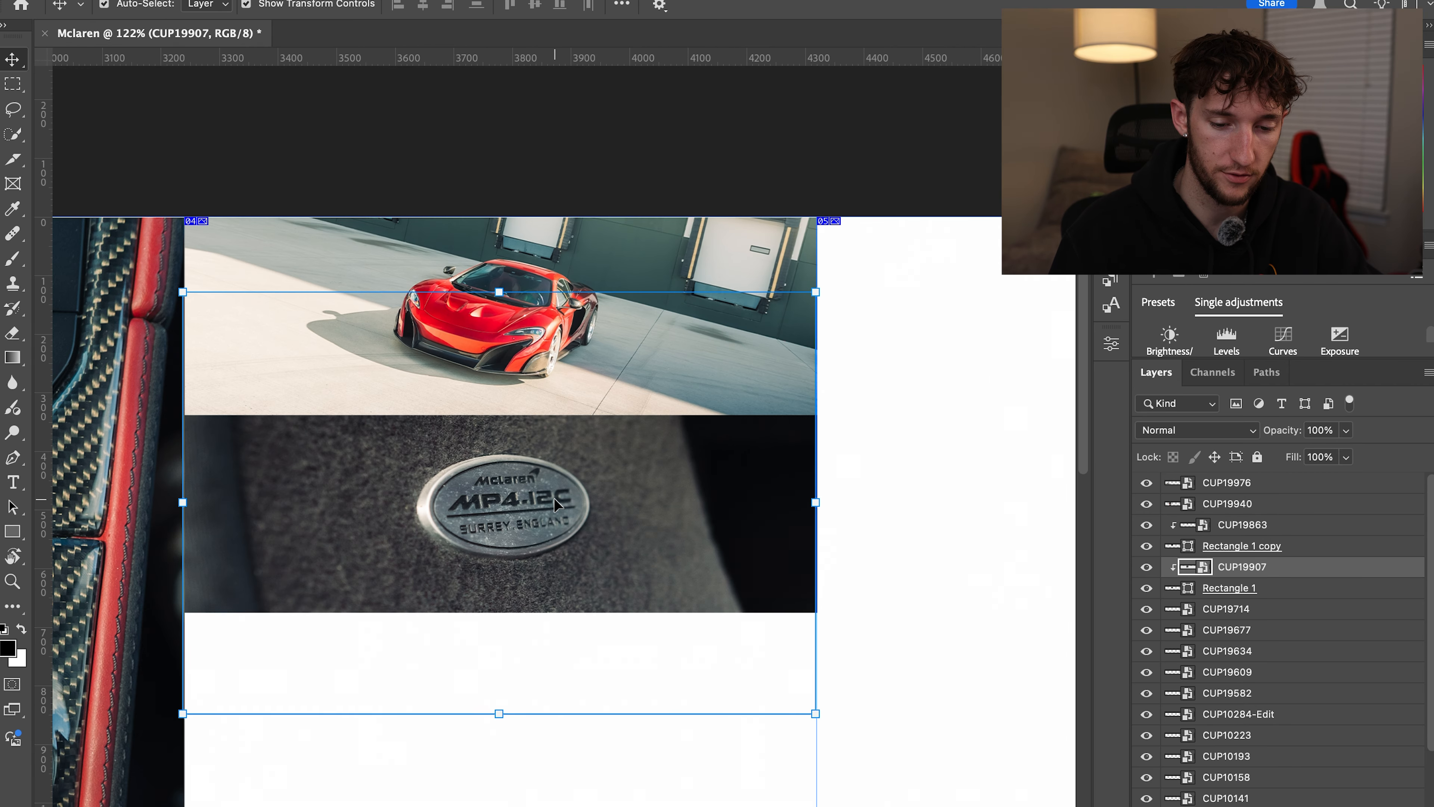
left_click(946, 678)
left_click(525, 549)
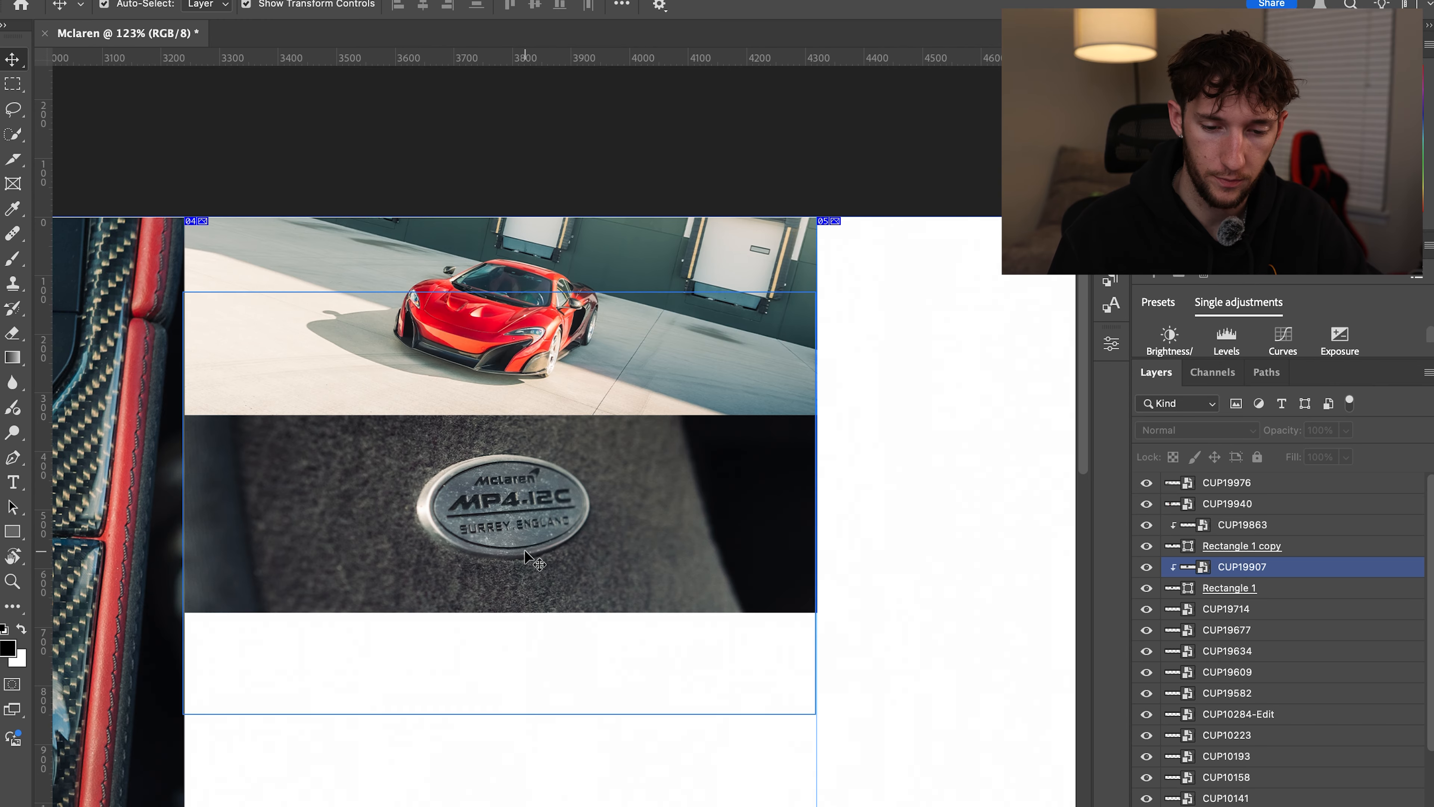
Duplicate Rectangle 1 again and place the unclipped rectangle flush beneath the badge strip in slice 4
scroll(525, 551, "down", 3)
left_click(1274, 589)
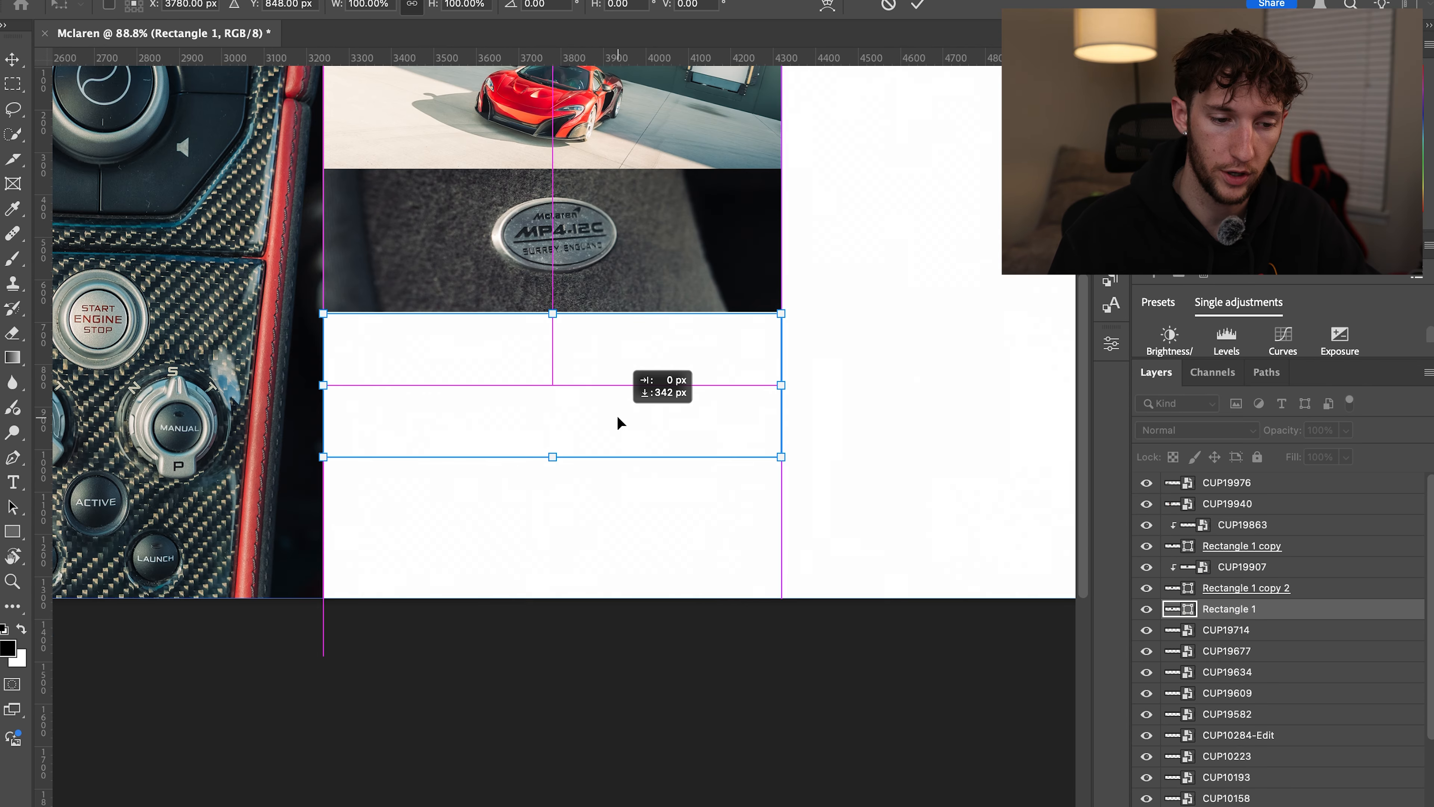
left_click_drag(616, 415, 616, 408)
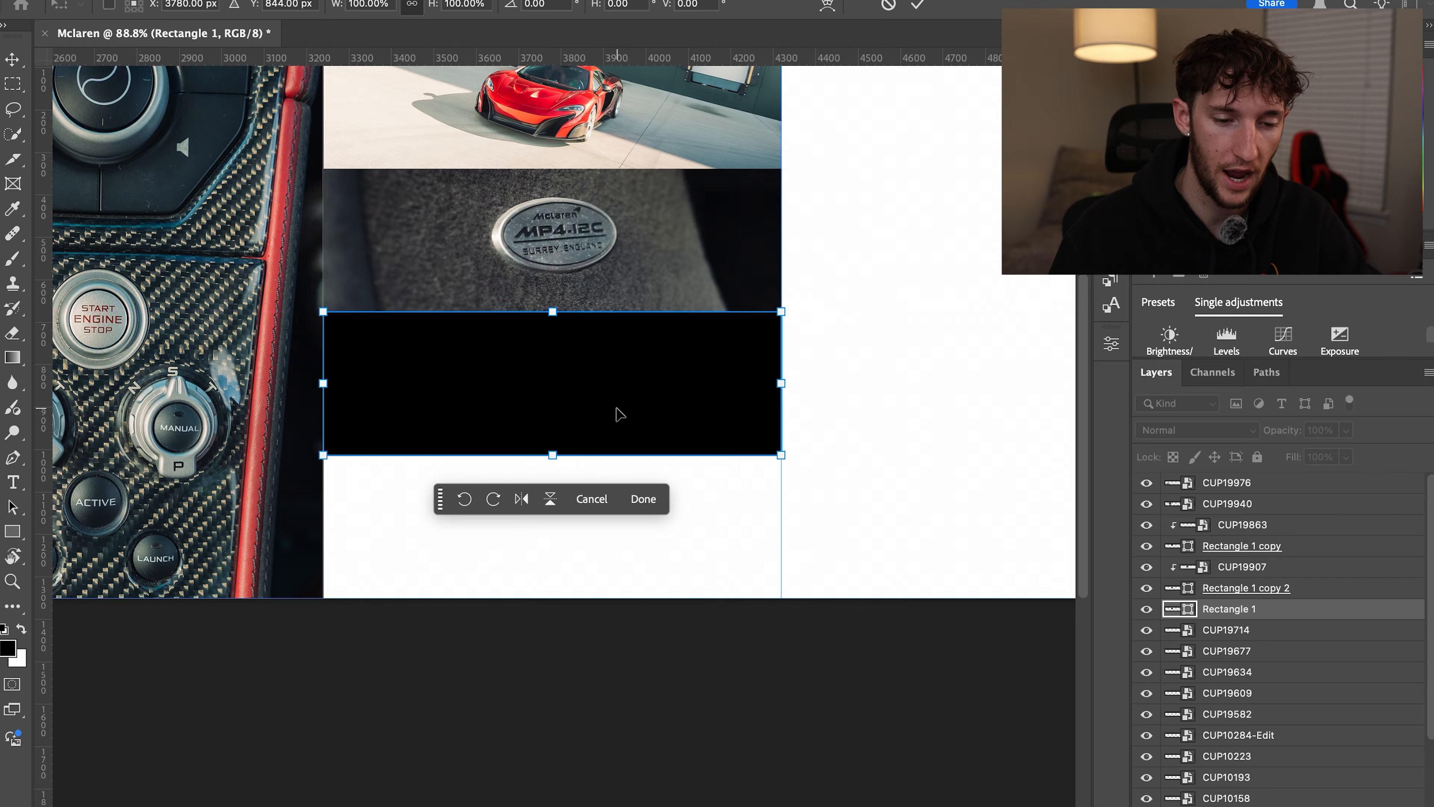
Move the wheel photo CUP19634 to slice 4 over the third rectangle and scale it proportionally to 25.35% to match the slice width
scroll(594, 452, "down", 3)
scroll(593, 451, "right", 10)
scroll(593, 451, "down", 3)
scroll(592, 450, "right", 8)
scroll(593, 450, "left", 6)
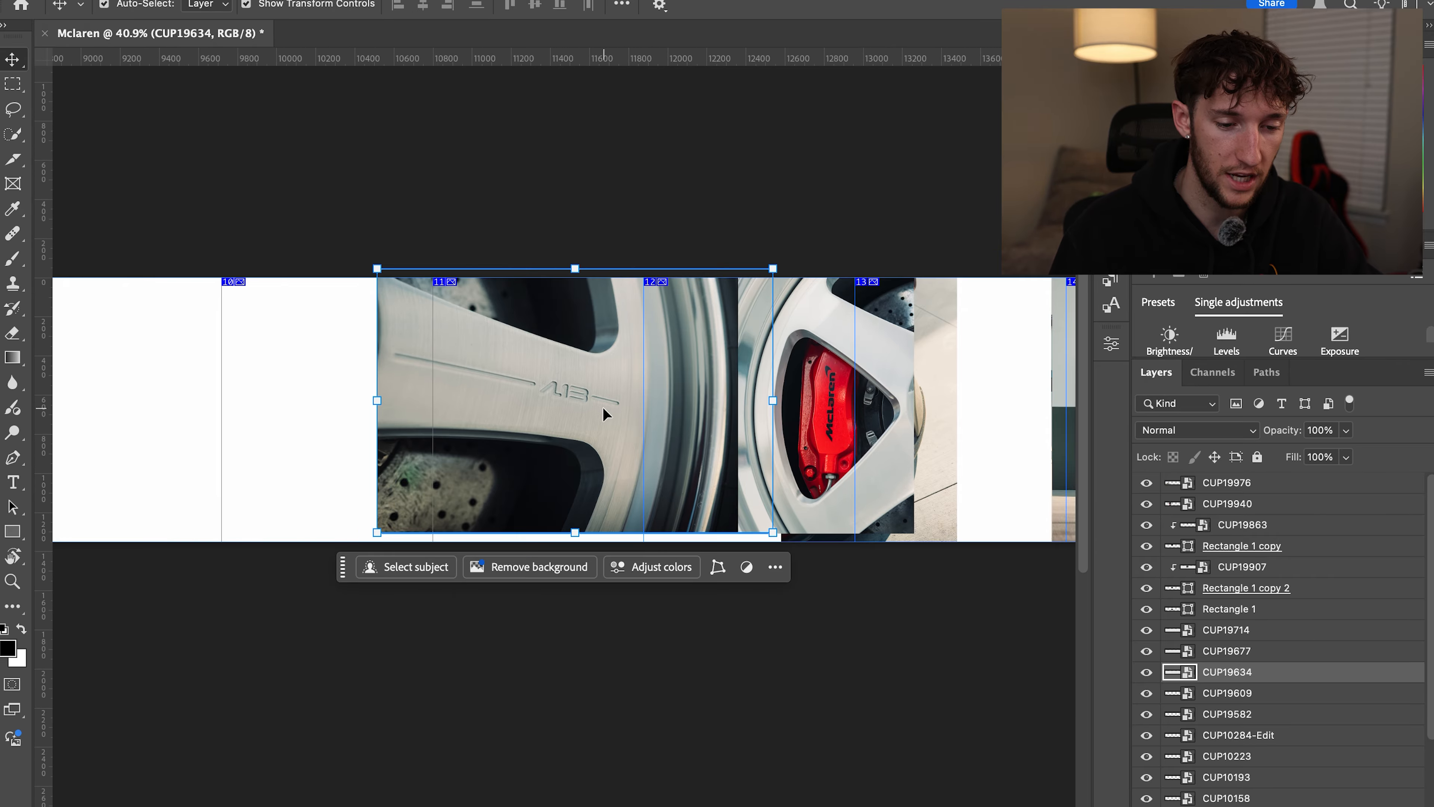
left_click_drag(603, 414, 382, 414)
scroll(382, 415, "left", 10)
scroll(745, 446, "down", 3)
left_click_drag(746, 447, 121, 442)
left_click_drag(892, 390, 637, 397)
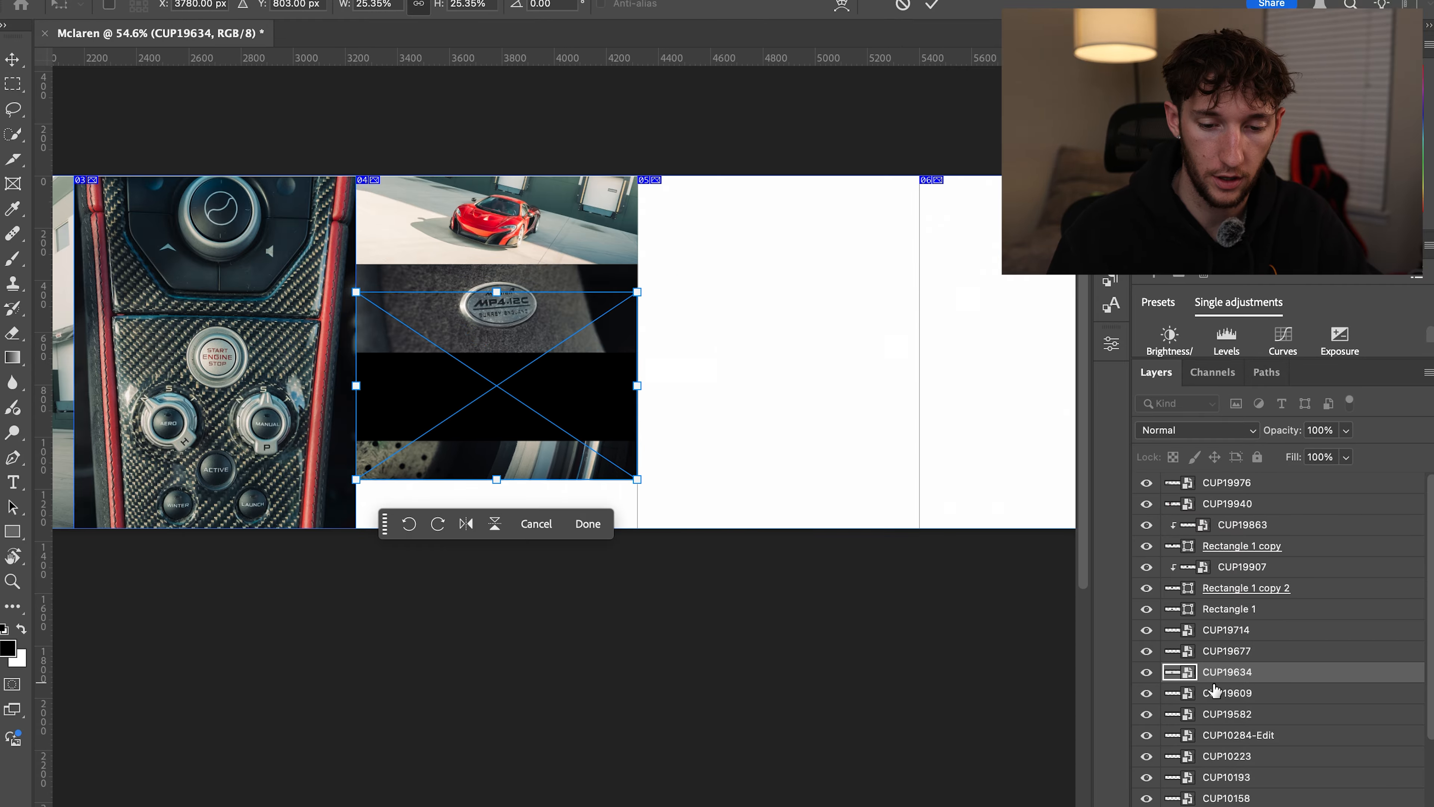
Place layer CUP19634 directly above Rectangle 1, clip it to that rectangle and shift the wheel photo slightly down
left_click_drag(1221, 680, 1222, 612)
right_click(1223, 612)
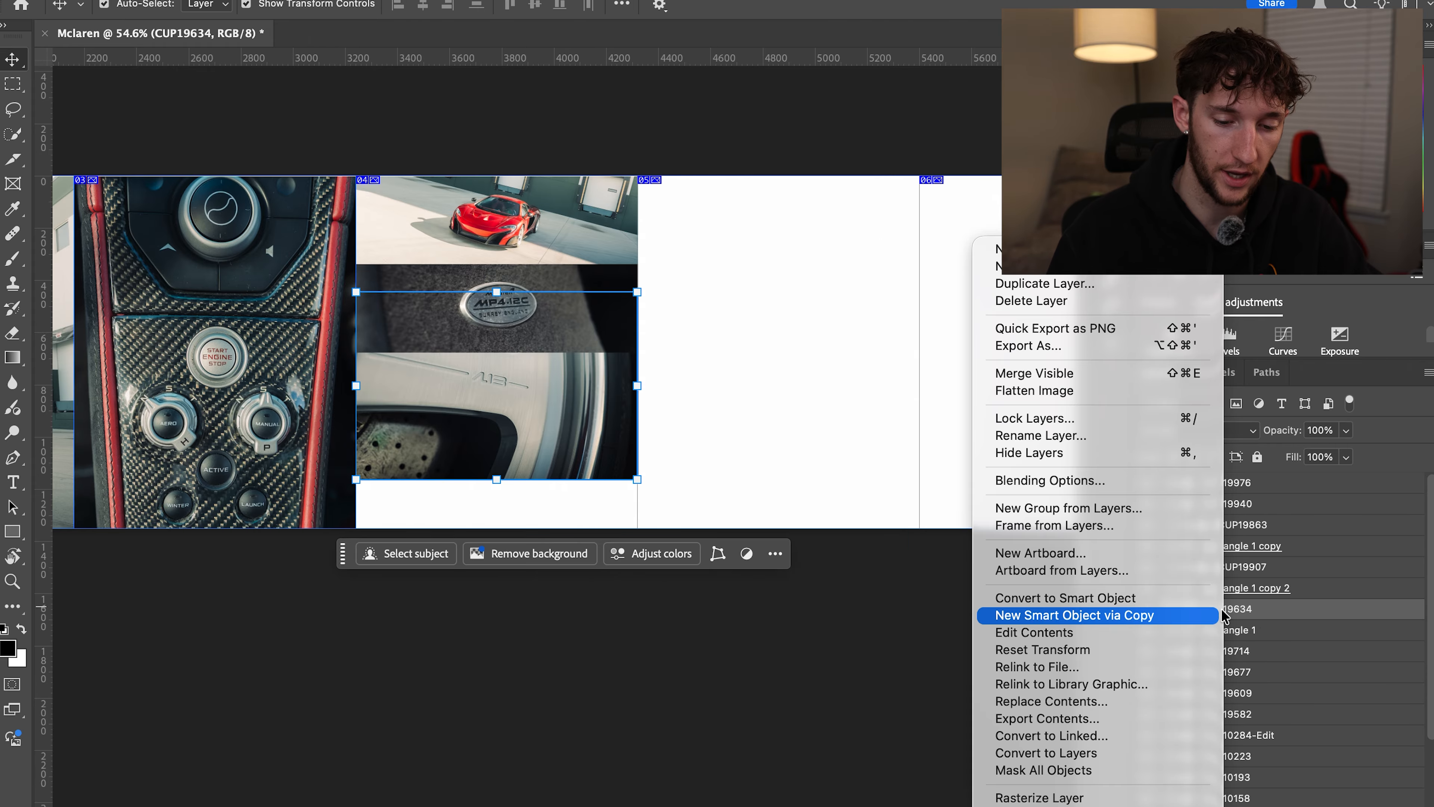
left_click(1045, 806)
left_click_drag(541, 399, 541, 410)
left_click(1378, 674)
Duplicate Rectangle 1 and place the unclipped rectangle flush beneath the wheel strip at the bottom of slice 4
left_click(1264, 636)
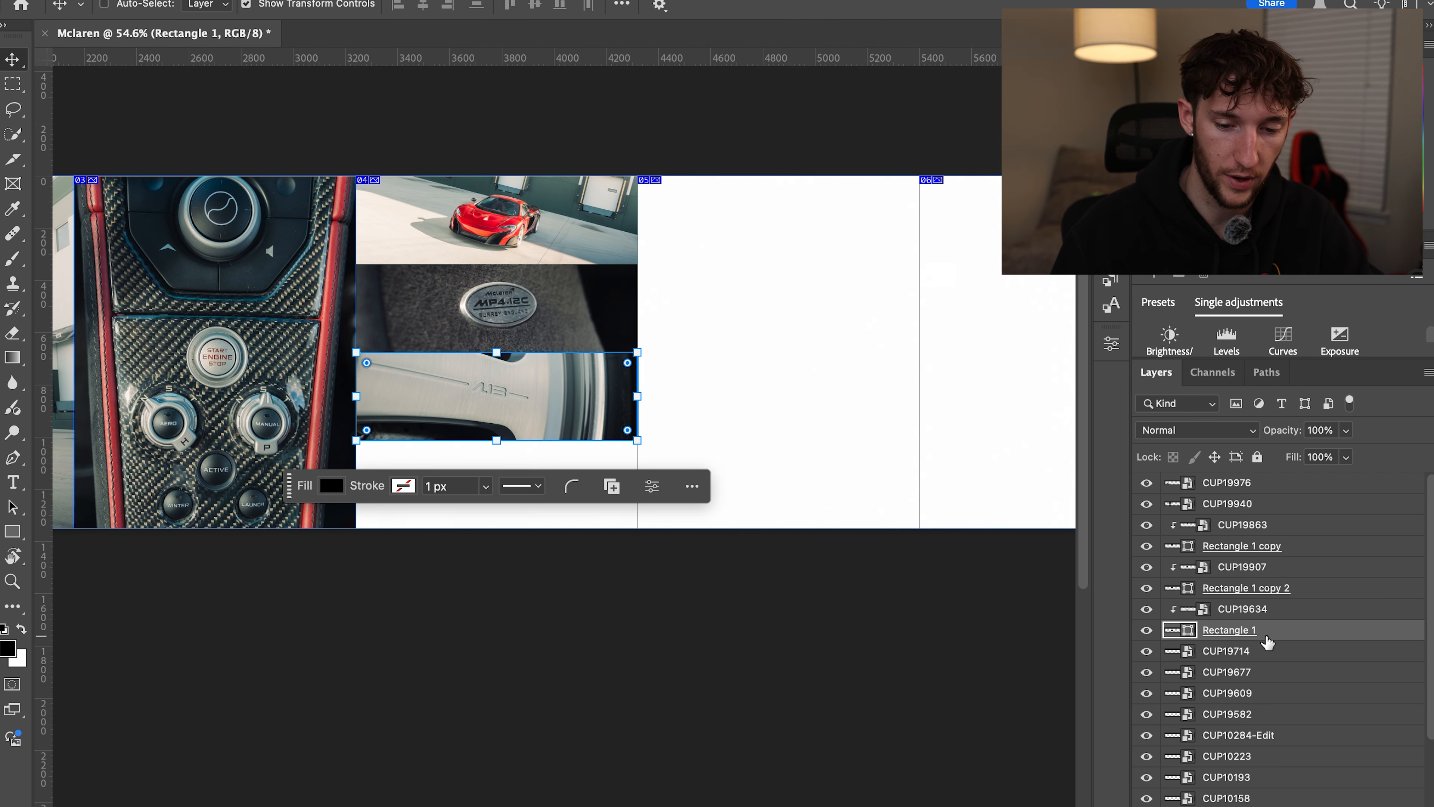
left_click(1259, 654)
key("super+t")
left_click_drag(547, 385, 542, 474)
key("Return")
Move photo CUP10284-Edit to slice 4, scale it to the slice width and clip it to the bottom Rectangle 1 with the car centered
left_click(542, 237)
left_click(903, 419)
scroll(880, 479, "down", 4)
scroll(864, 485, "right", 6)
scroll(861, 486, "right", 10)
left_click_drag(966, 455, 441, 455)
left_click_drag(993, 453, 269, 430)
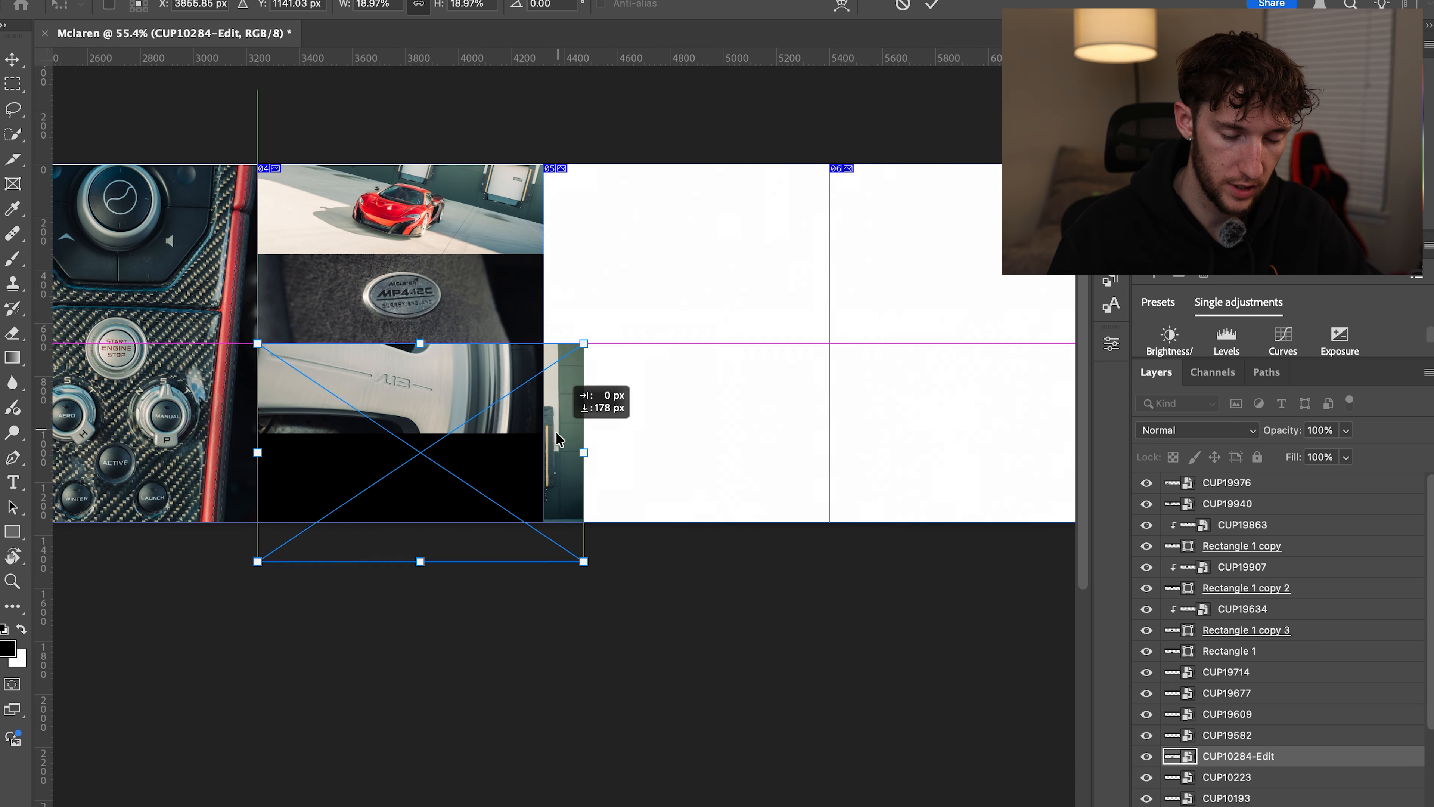
left_click_drag(577, 395, 543, 466)
key("Return")
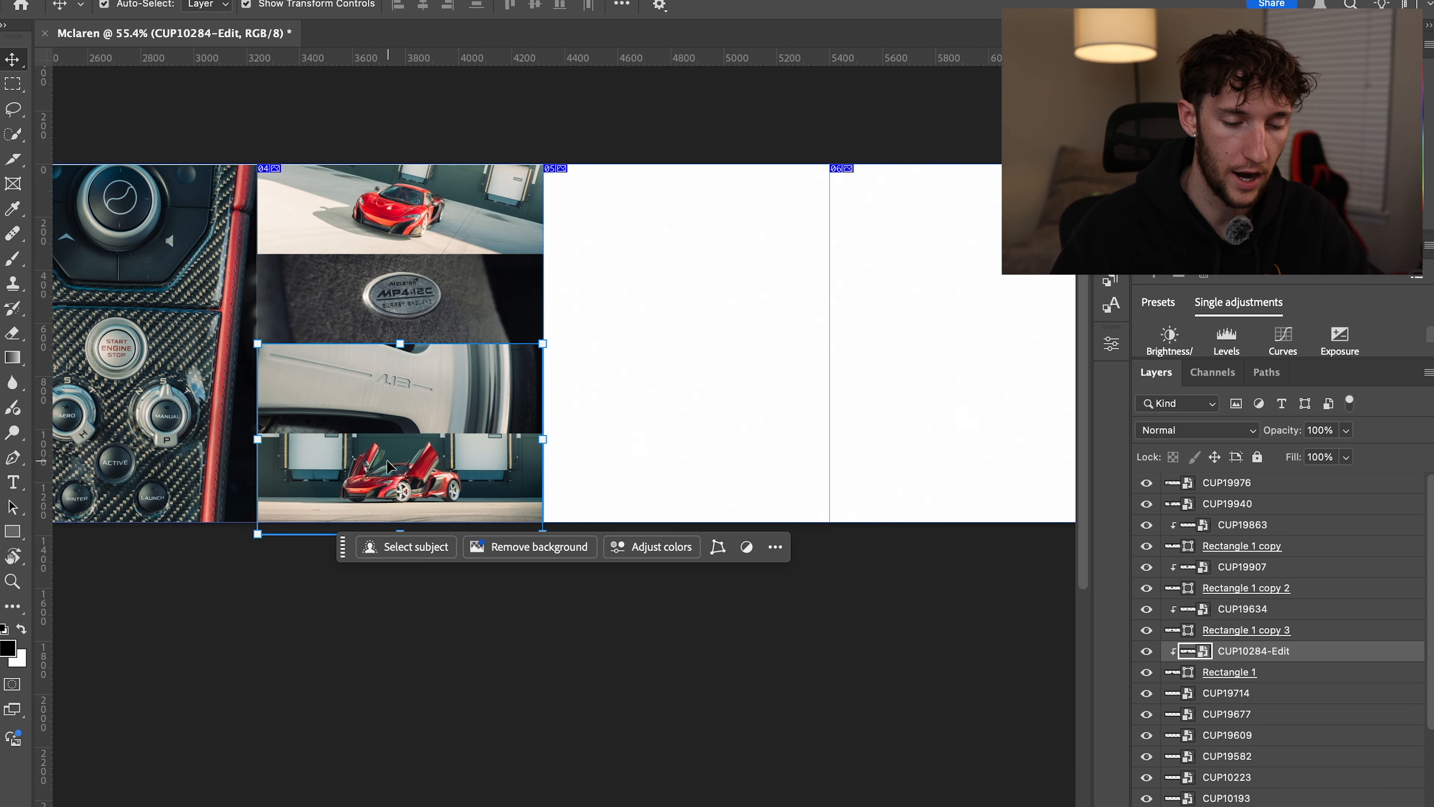
left_click(727, 410)
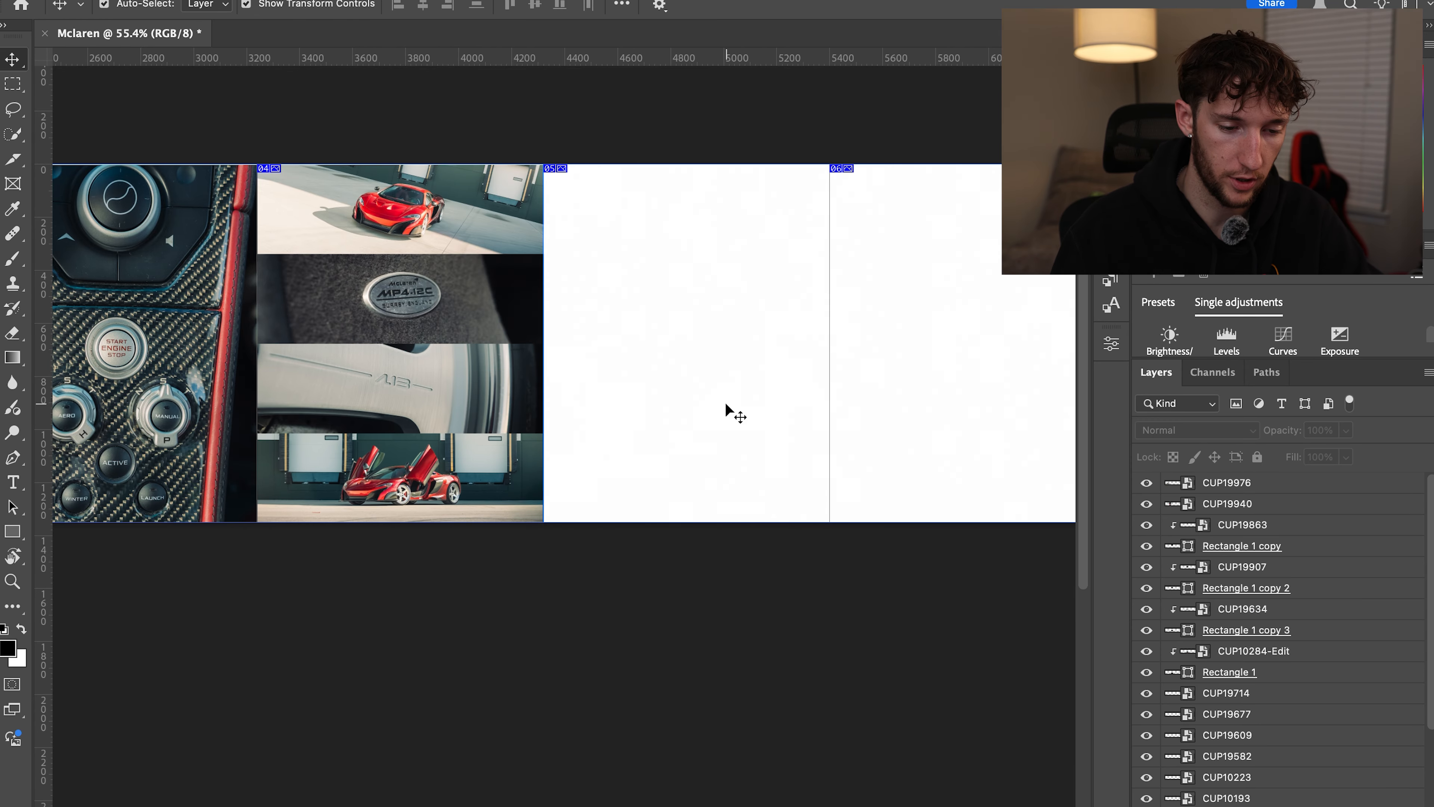
Swap layers CUP10284-Edit and CUP19634 so they are clipped to Rectangle 1 copy 3 and Rectangle 1 respectively
scroll(650, 504, "up", 5)
left_click(650, 502)
scroll(648, 496, "up", 3)
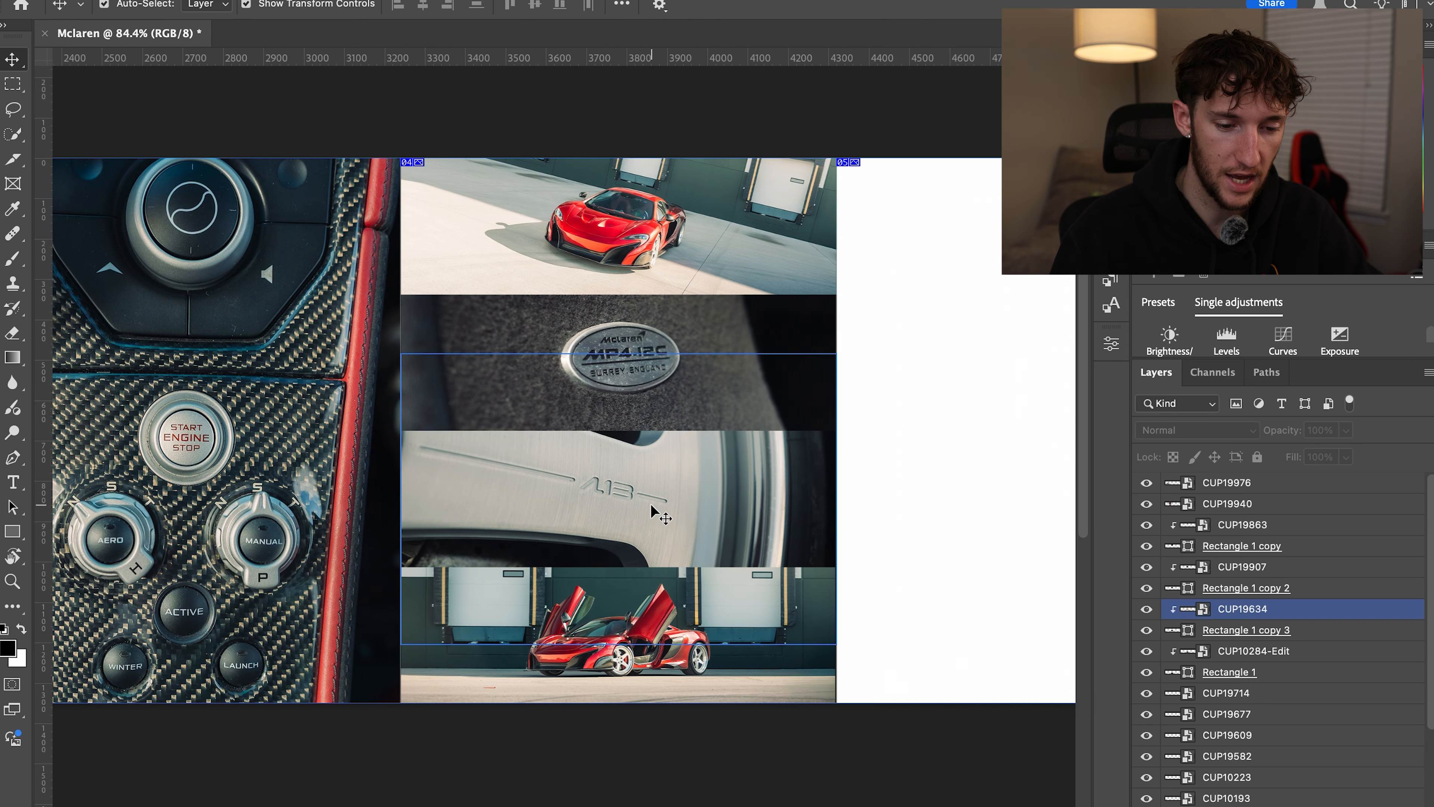
scroll(647, 491, "up", 2)
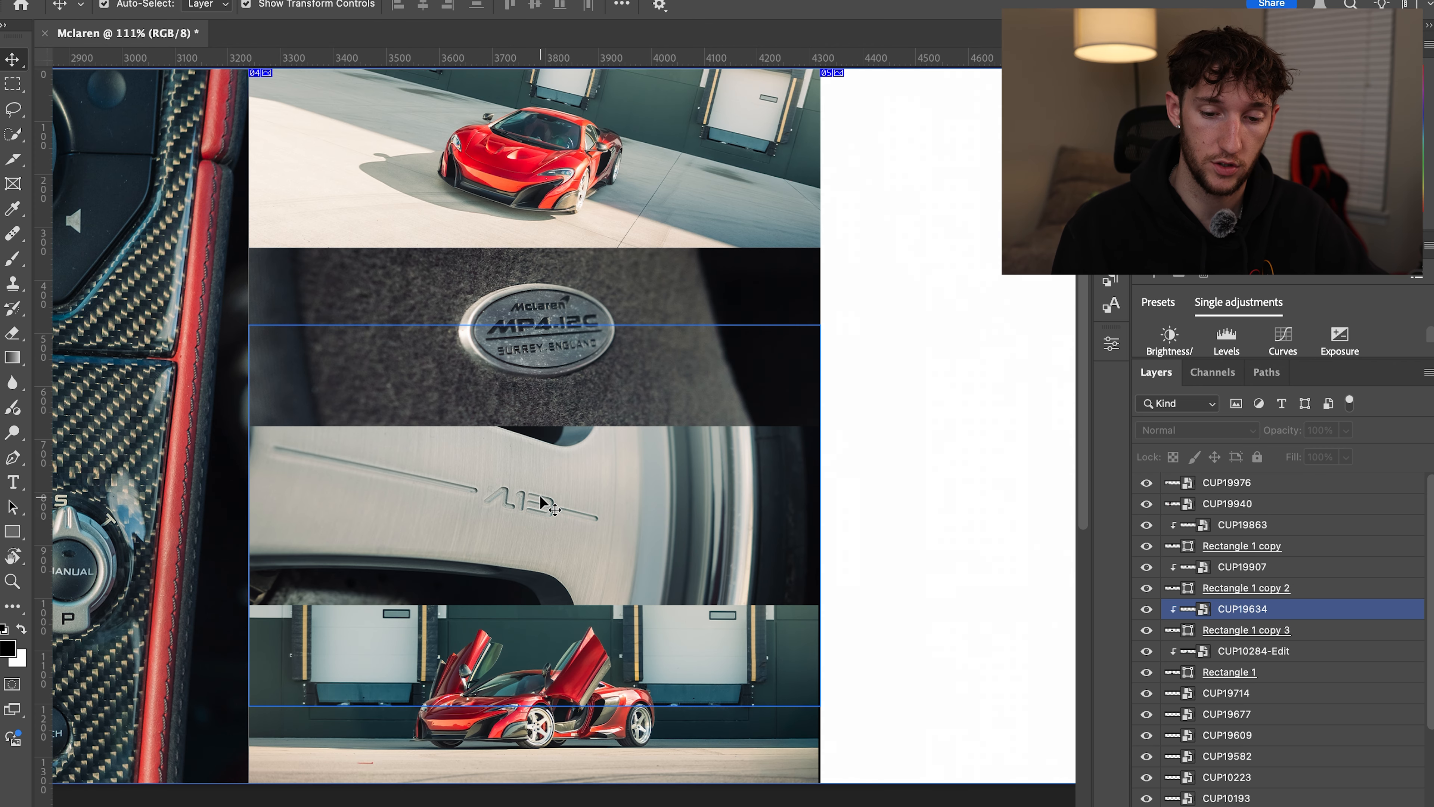
left_click(1307, 660)
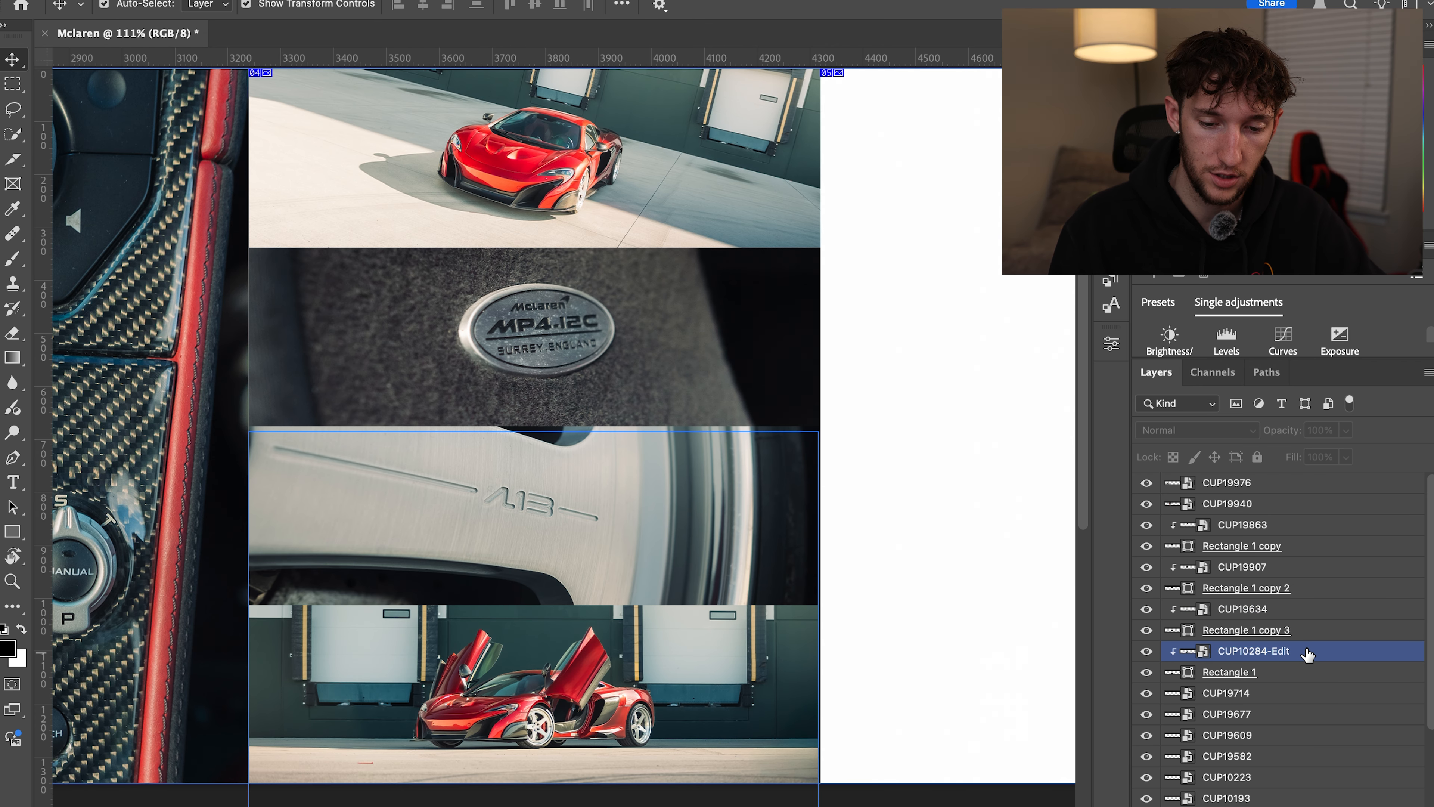
left_click_drag(1260, 638, 1235, 655)
right_click(1231, 659)
left_click(1061, 805)
right_click(1233, 610)
left_click(1062, 805)
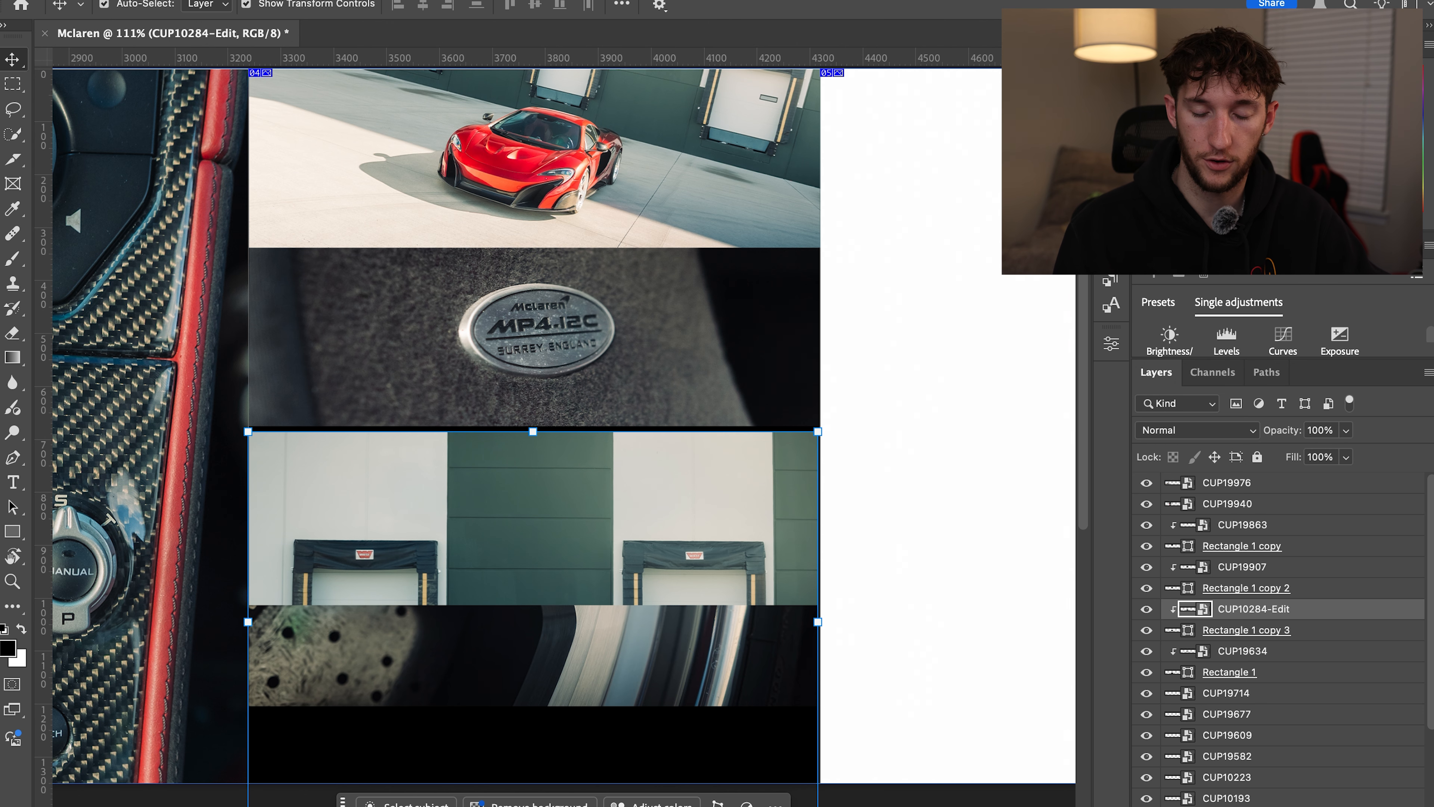
Shift CUP10284-Edit up to show the car in the third strip and CUP19634 down to show the wheel lettering in the bottom strip
left_click_drag(548, 531, 557, 349)
left_click_drag(533, 665, 529, 727)
left_click(921, 576)
scroll(788, 469, "up", 2)
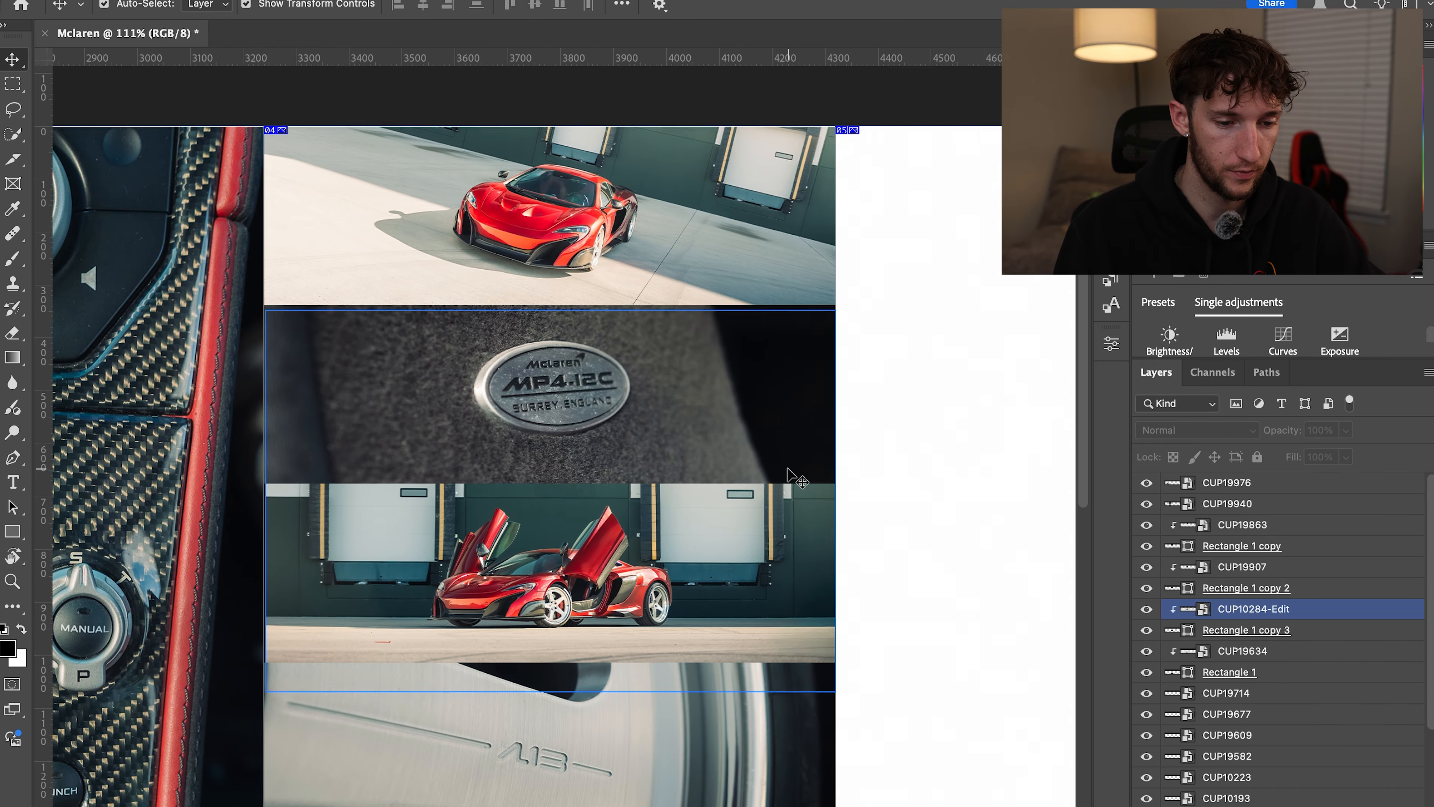
Move the open-door car photo CUP19582 from slice 11 to slice 5 and scale it proportionally to fill the slice width
scroll(790, 470, "down", 2)
left_click(424, 170)
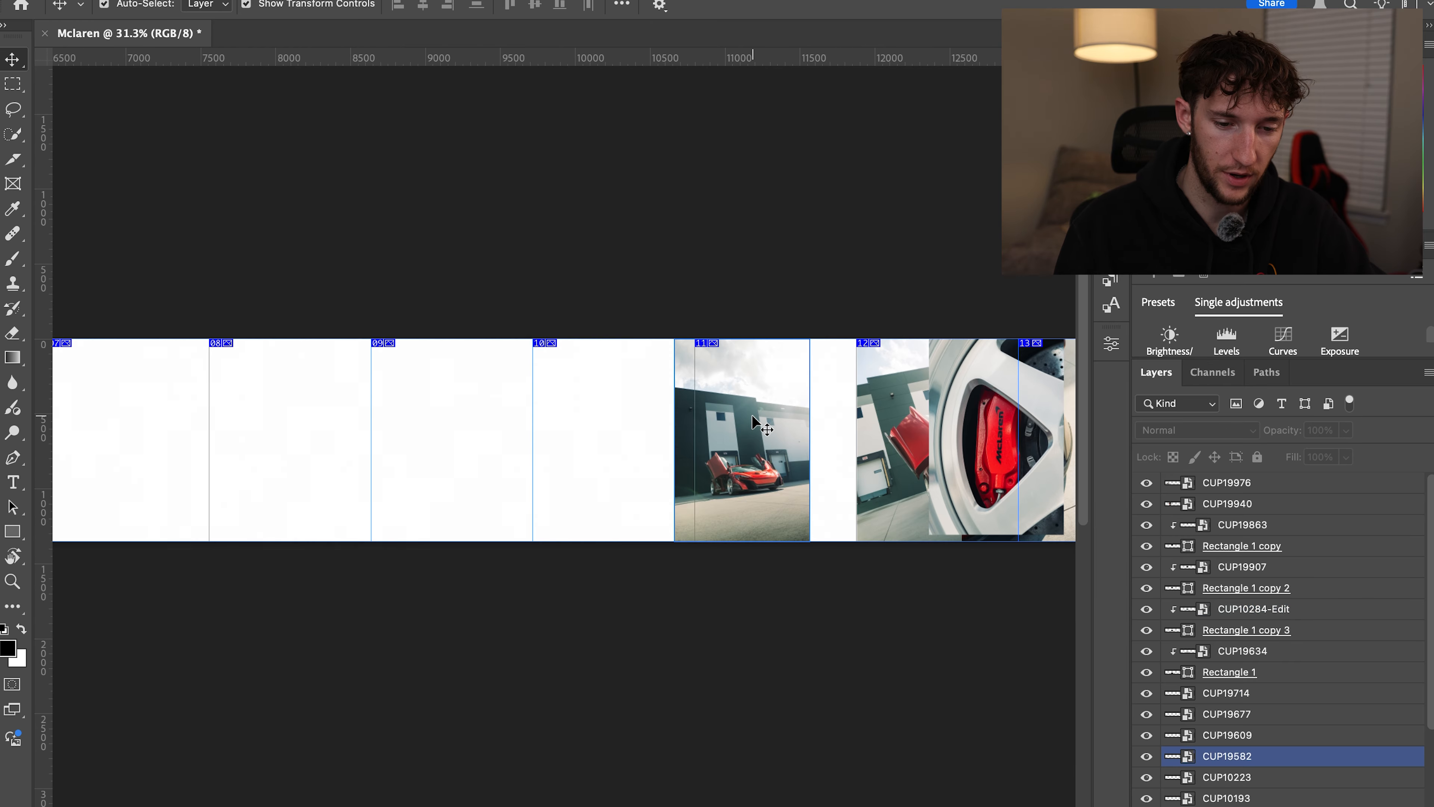
scroll(752, 414, "up", 5)
left_click(753, 415)
scroll(752, 415, "right", 5)
scroll(752, 417, "up", 4)
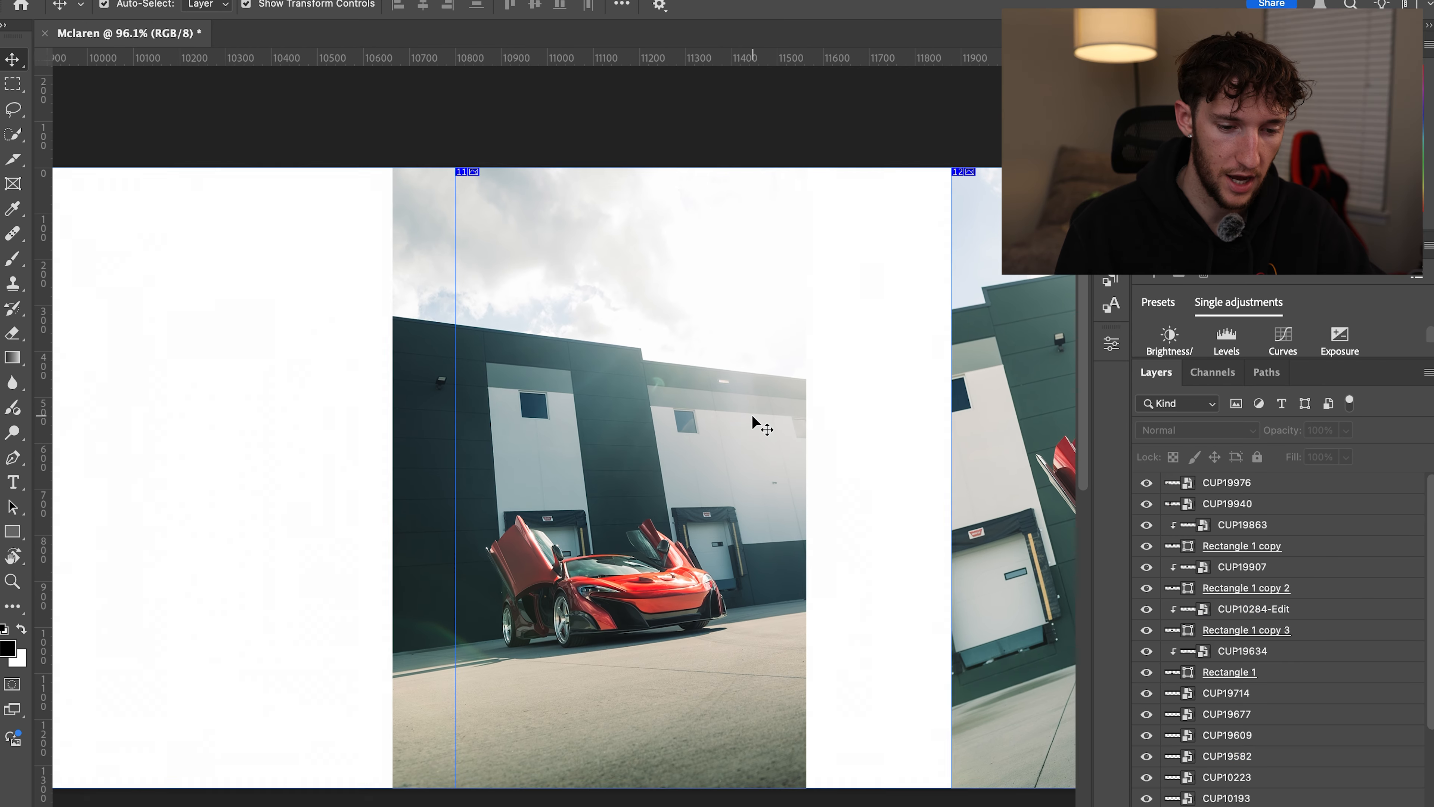
left_click(535, 526)
key("ctrl+t")
scroll(535, 526, "down", 6)
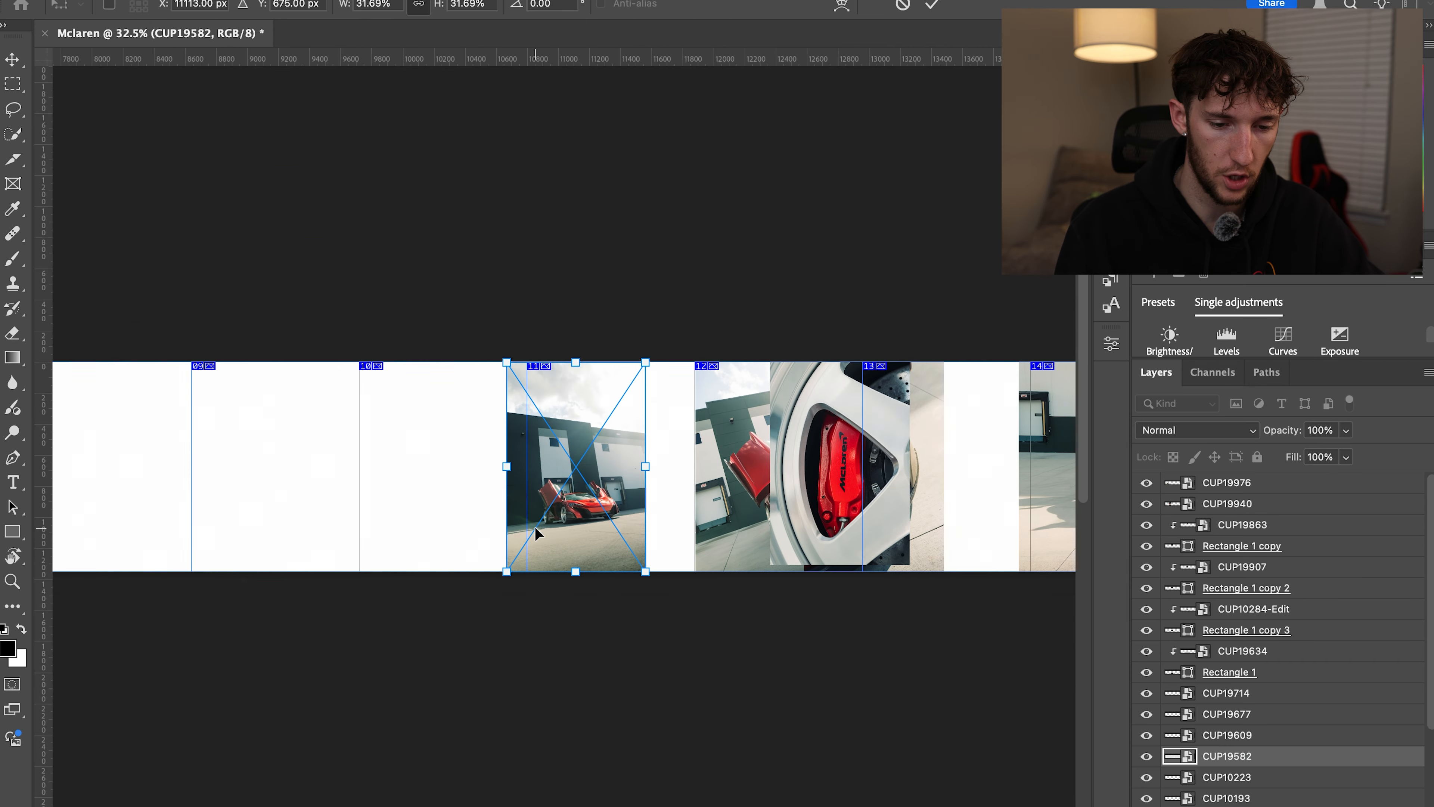
scroll(535, 526, "left", 5)
left_click_drag(992, 538, 266, 526)
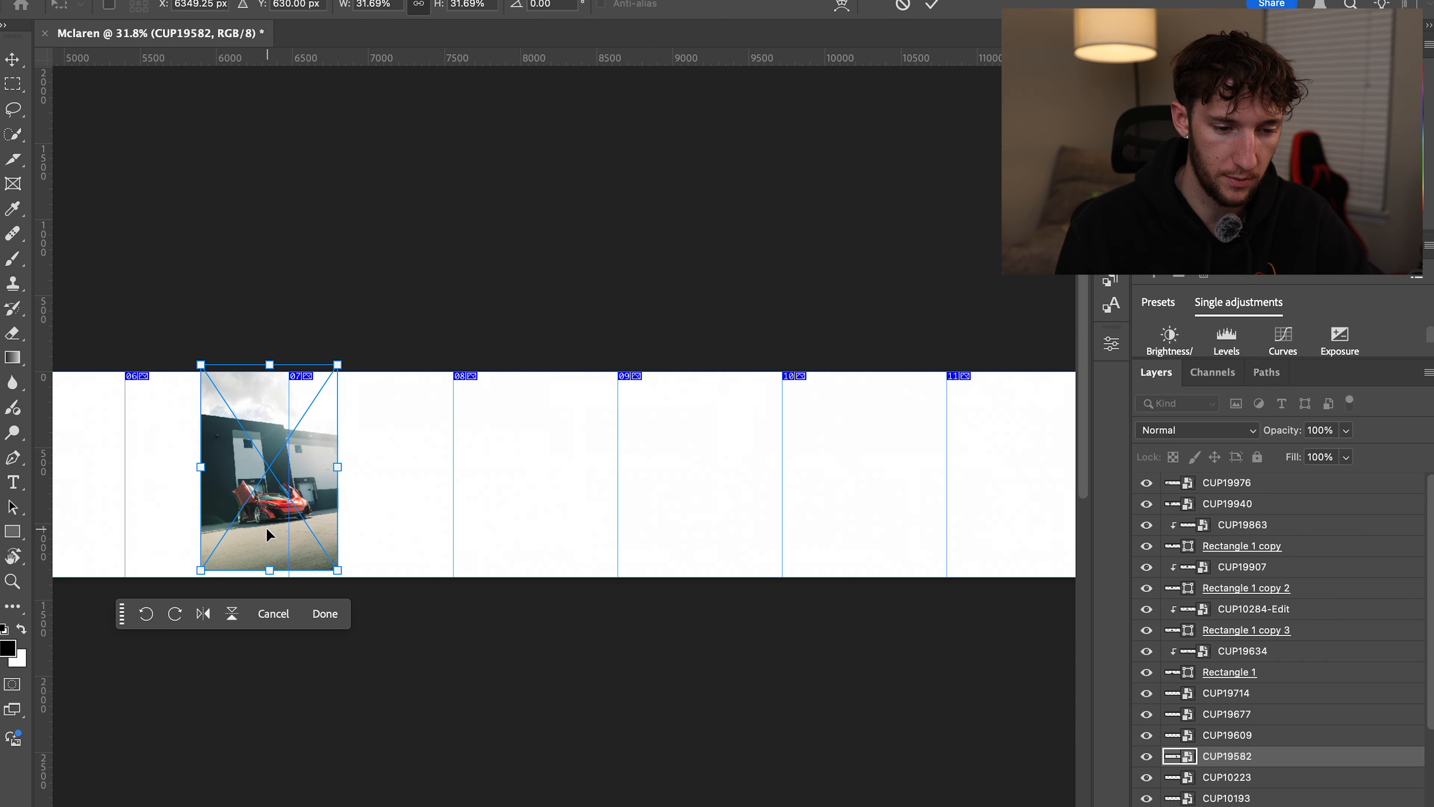
scroll(264, 528, "left", 5)
left_click_drag(805, 499, 572, 505)
key("Return")
Move the front-view car photo CUP10223 from the end of the canvas to slice 6 and scale it to fill the slice
scroll(737, 288, "right", 15)
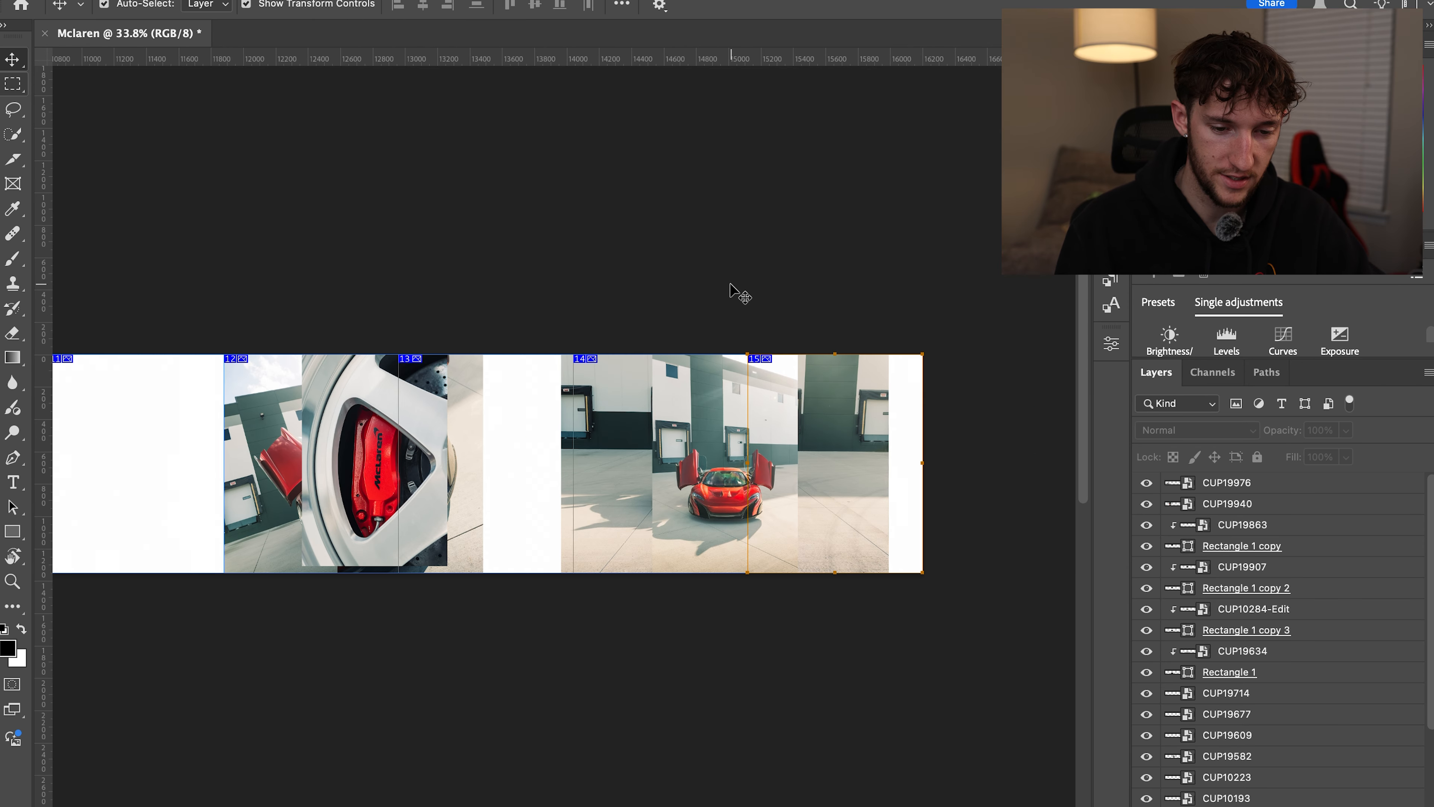
left_click(885, 497)
left_click_drag(884, 492, 144, 489)
scroll(143, 488, "left", 10)
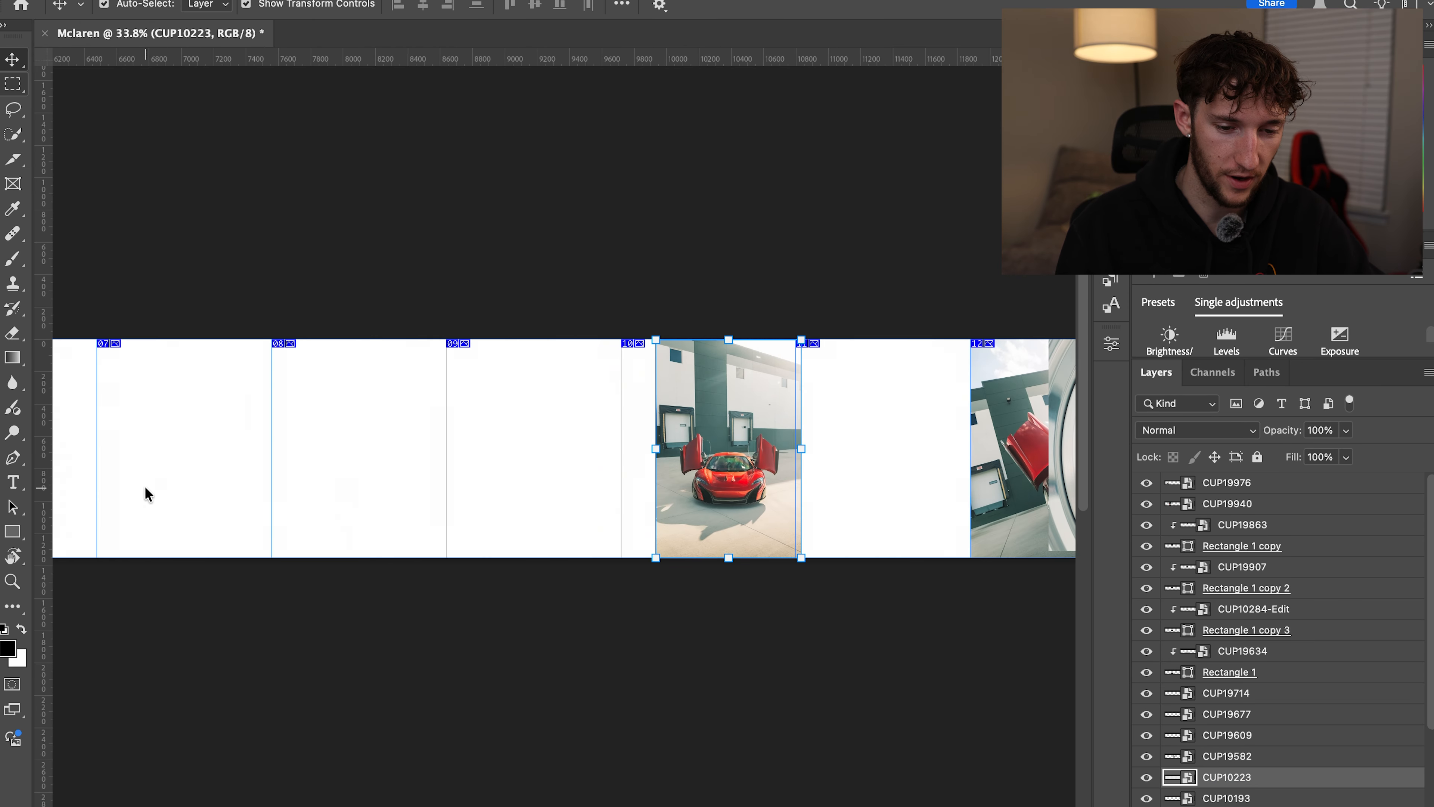
left_click_drag(776, 496, 259, 463)
scroll(259, 463, "left", 7)
left_click_drag(677, 491, 554, 493)
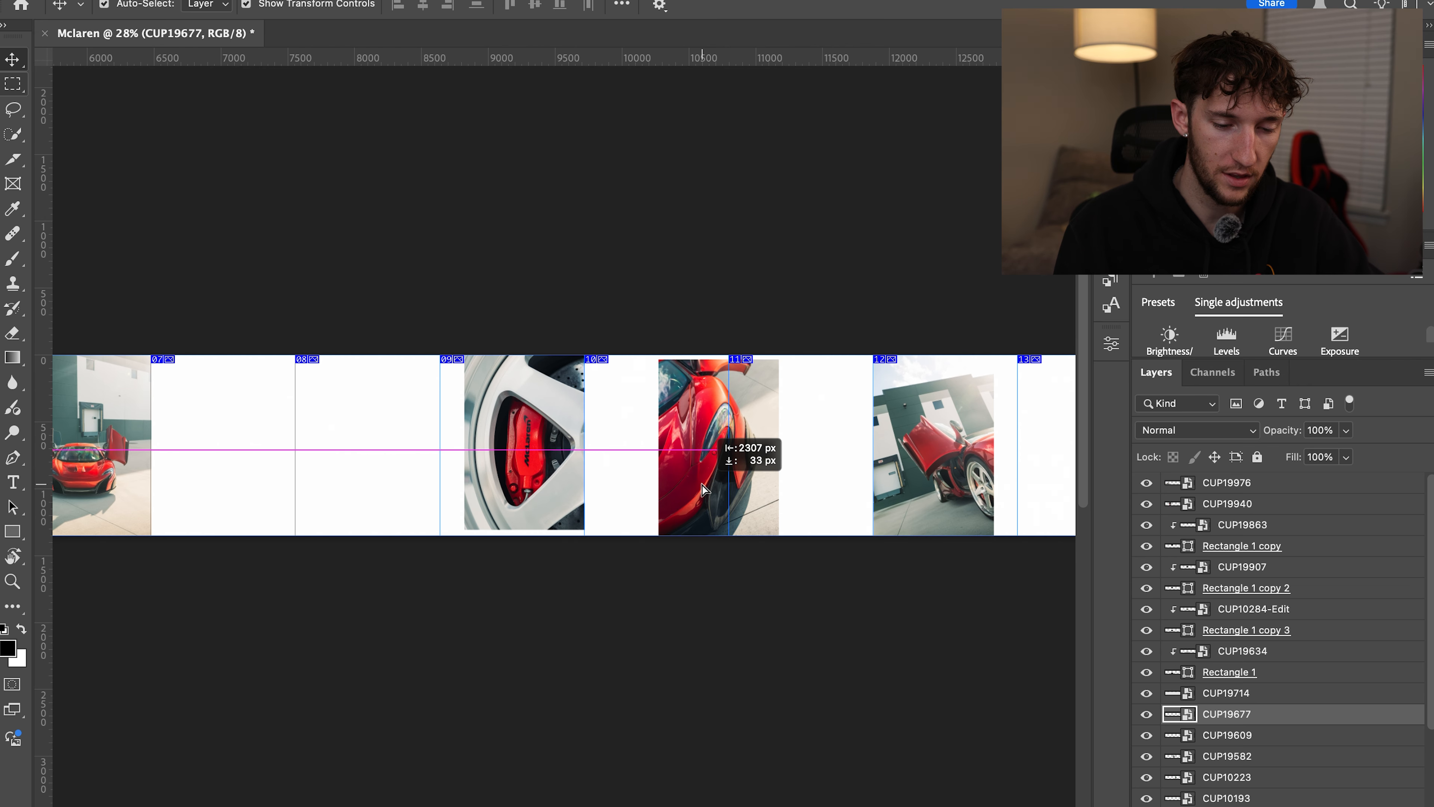
Move the red fender photo CUP19677 to the boundary of slices 10 and 11 and review the filled slices
left_click_drag(703, 492, 701, 490)
scroll(701, 489, "up", 2)
scroll(702, 483, "up", 2)
scroll(702, 483, "left", 8)
scroll(702, 483, "right", 7)
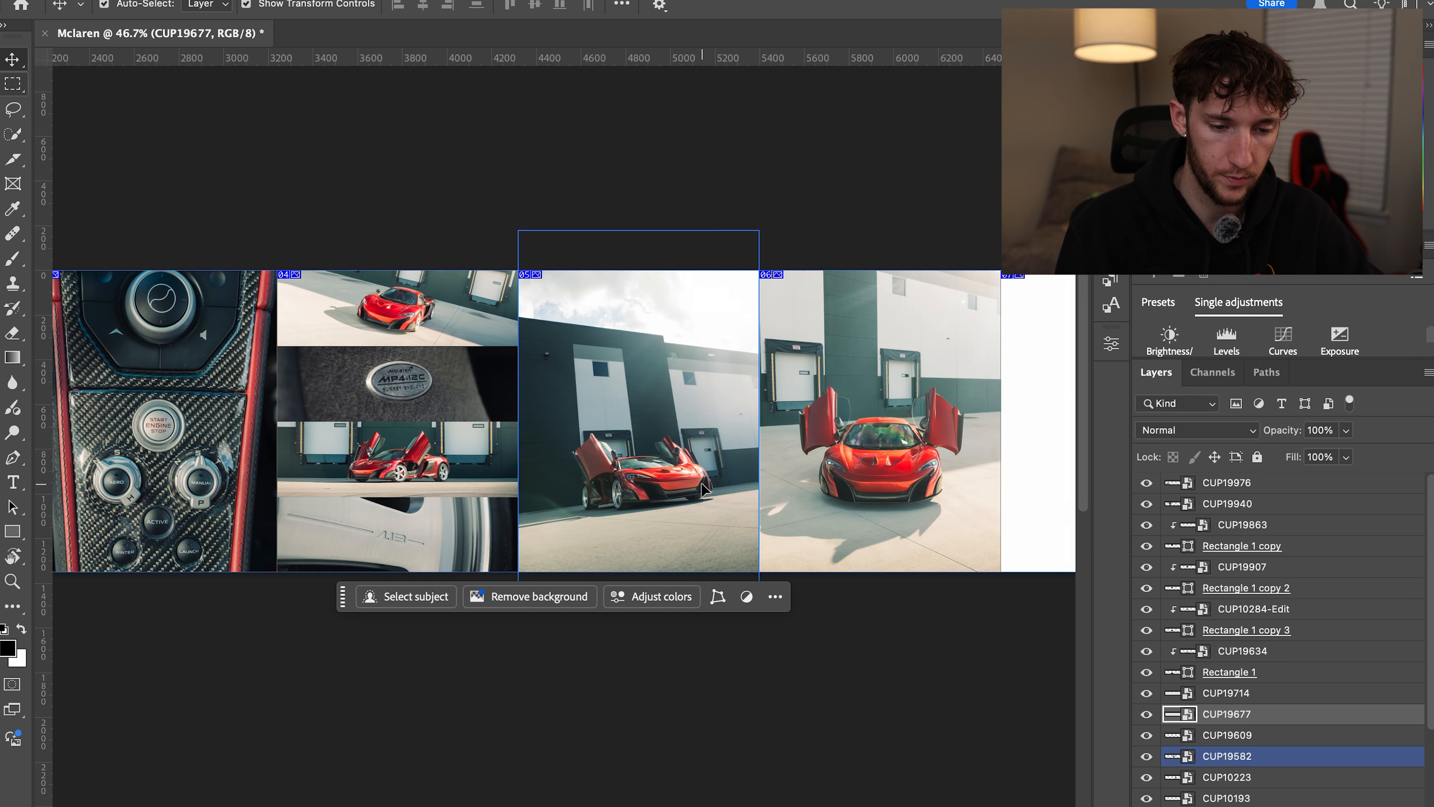
scroll(702, 483, "down", 1)
scroll(700, 481, "down", 2)
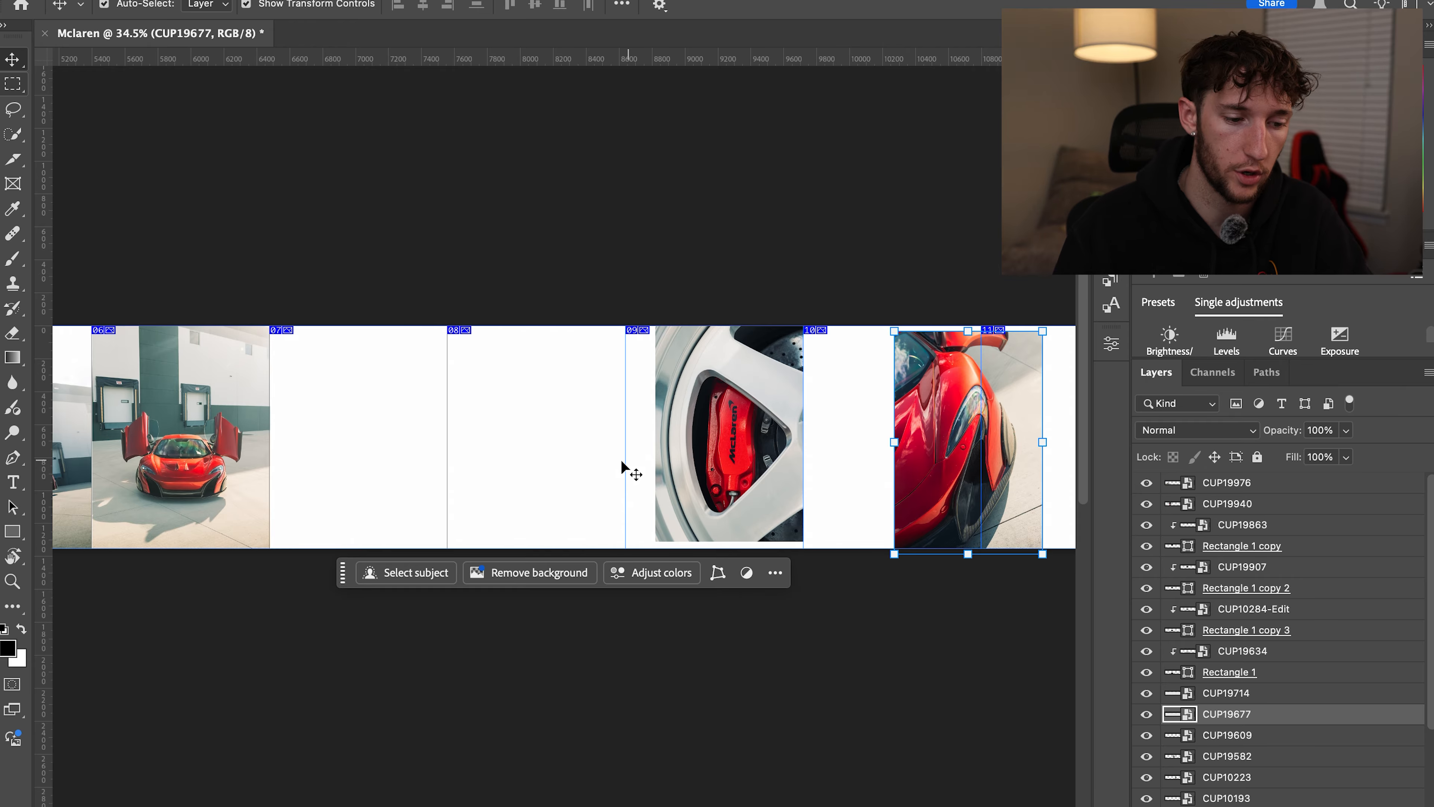
Create a 720 × 1350 px rectangle and place it at the start of slice 7, beside the front-view car photo
key("u")
left_click(564, 355)
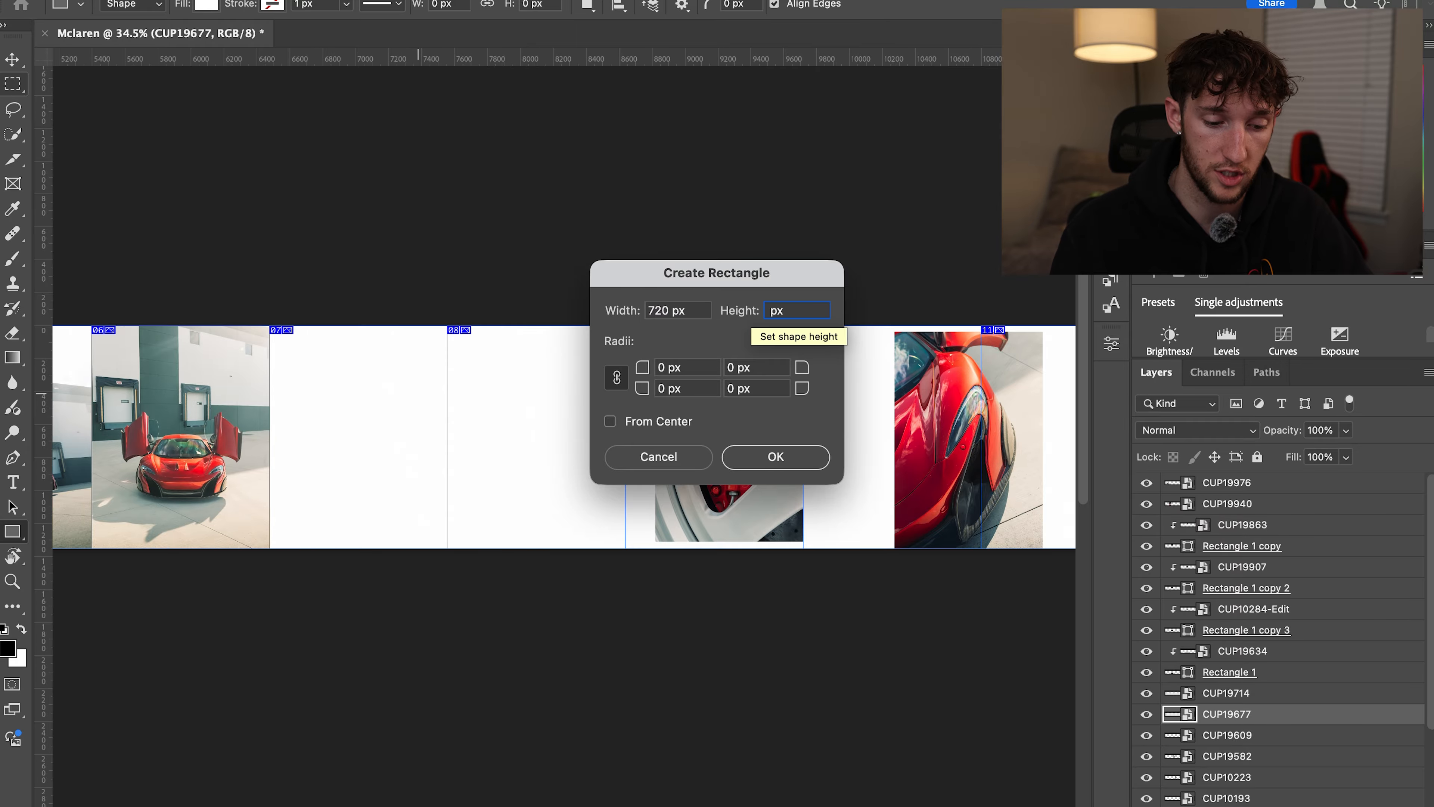
type("1350")
key("Return")
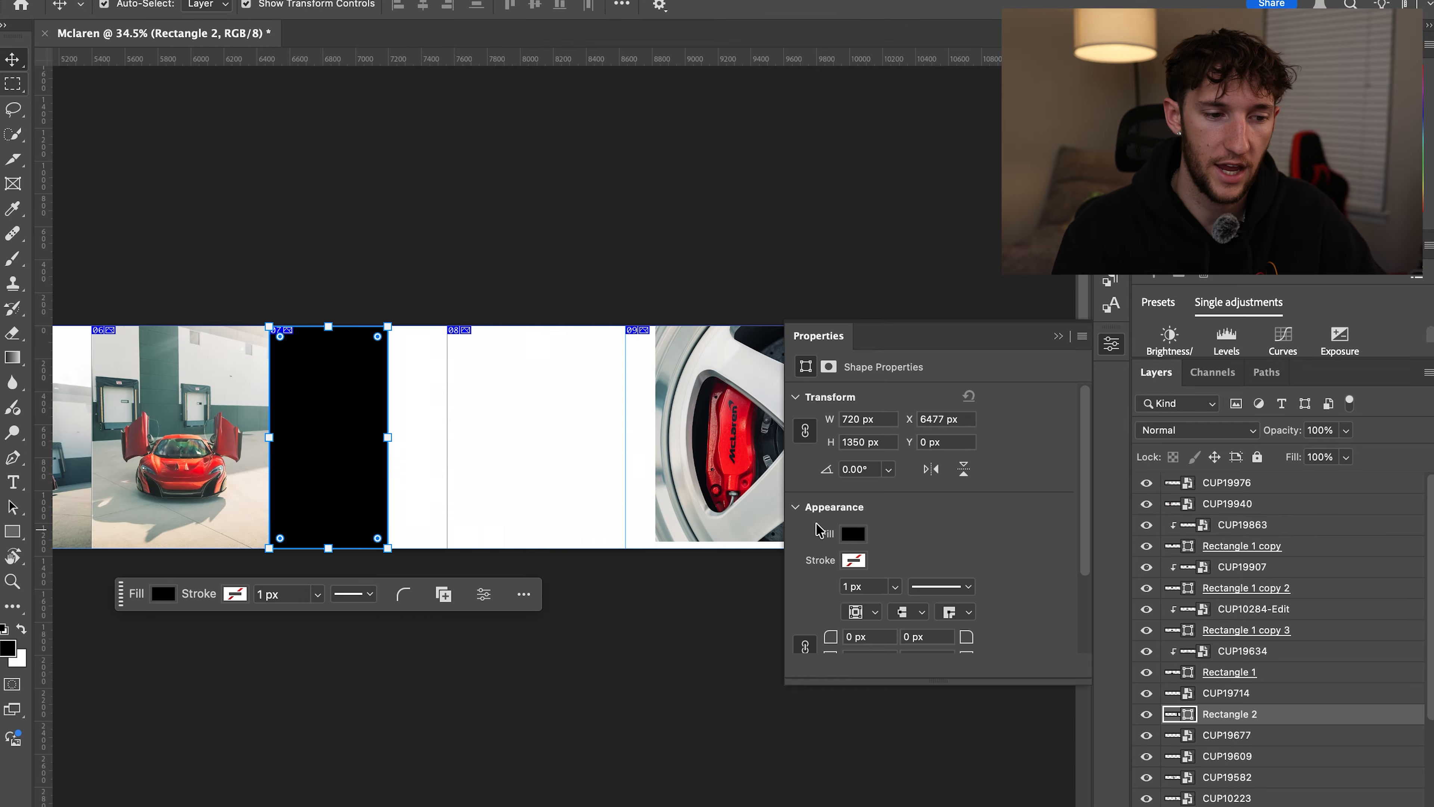
left_click(3, 62)
left_click(305, 166)
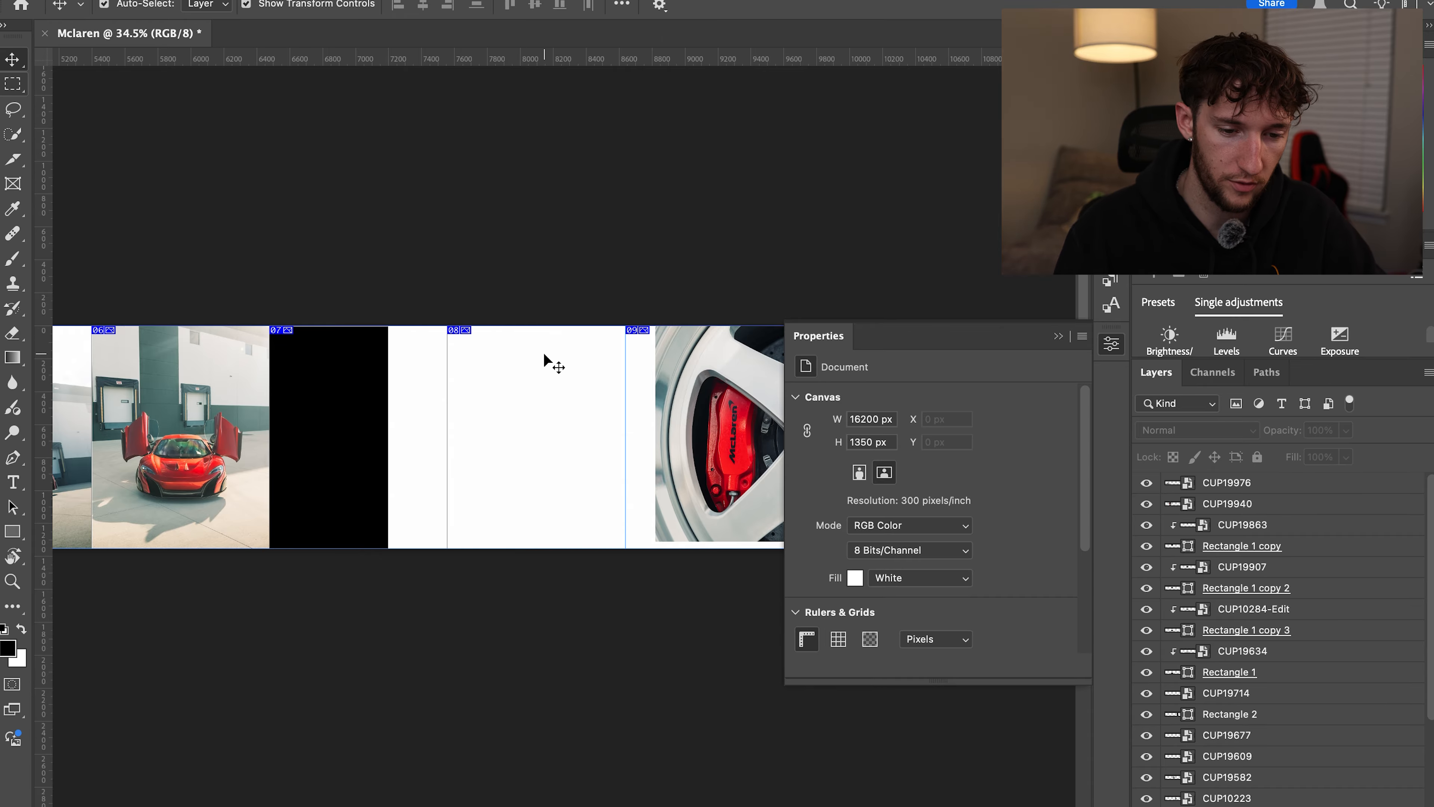
Move the brake caliper photo CUP19714 to the start of slice 7 and clip it to Rectangle 2
scroll(543, 351, "up", 3)
left_click_drag(728, 419, 199, 434)
left_click_drag(1293, 713, 1300, 733)
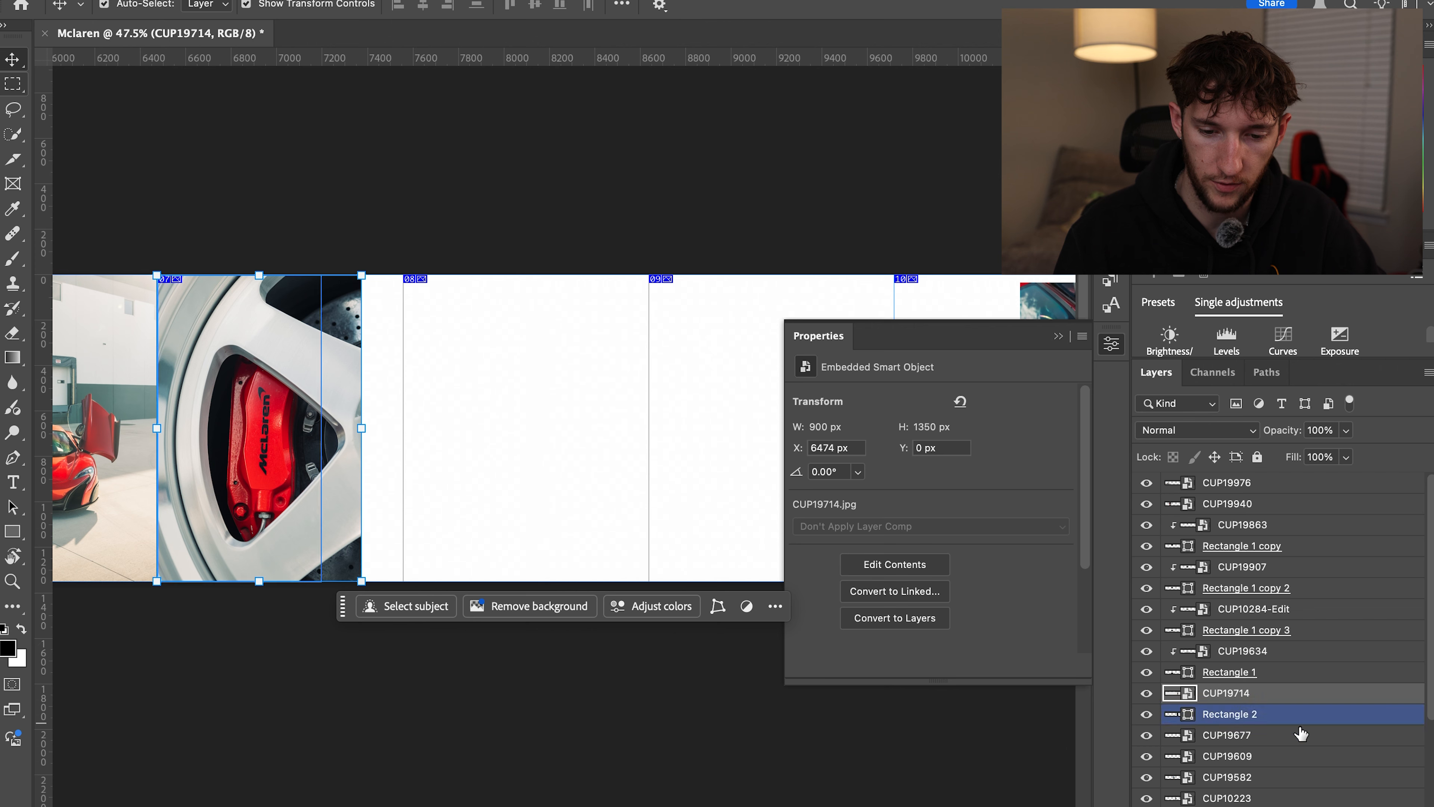
right_click(1248, 703)
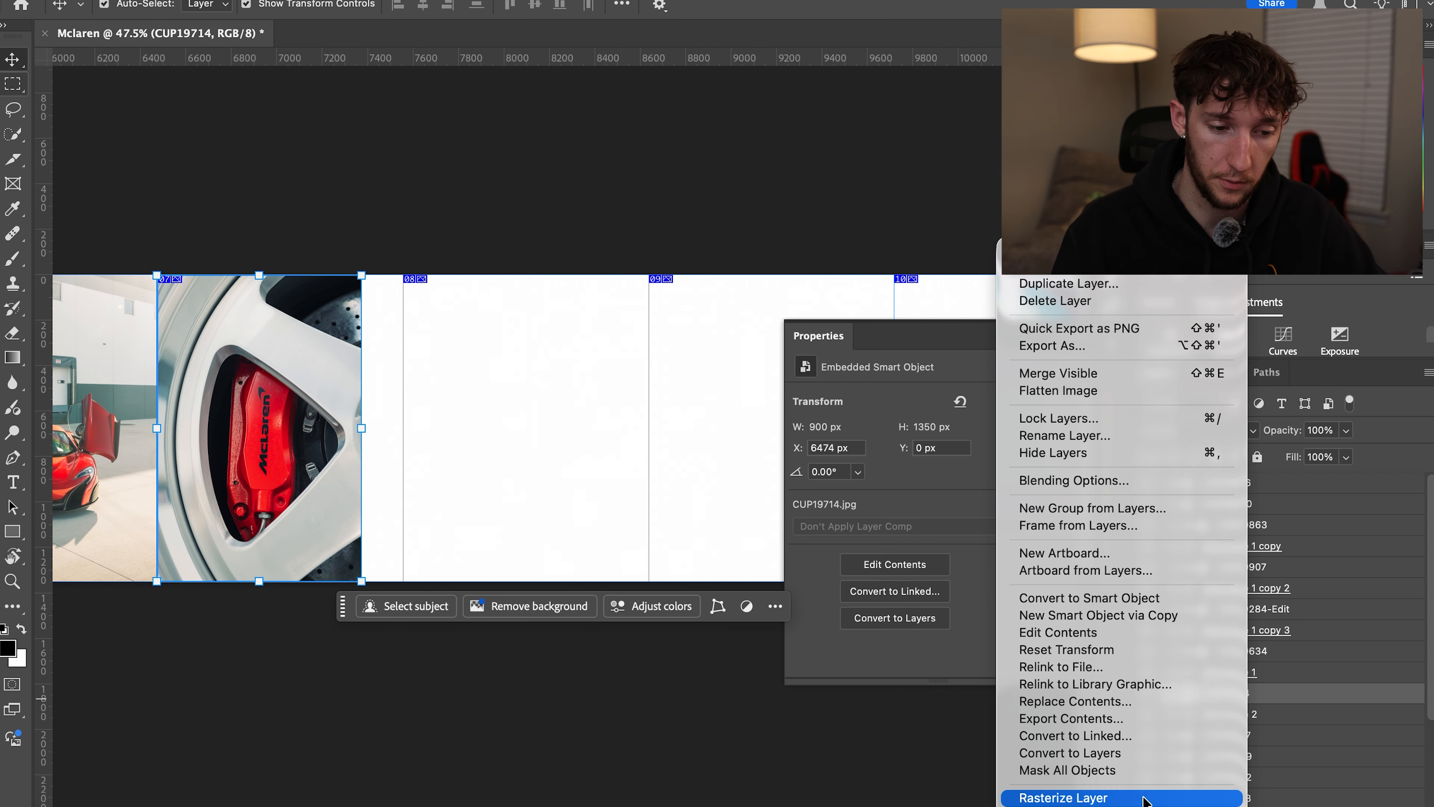
left_click(1073, 806)
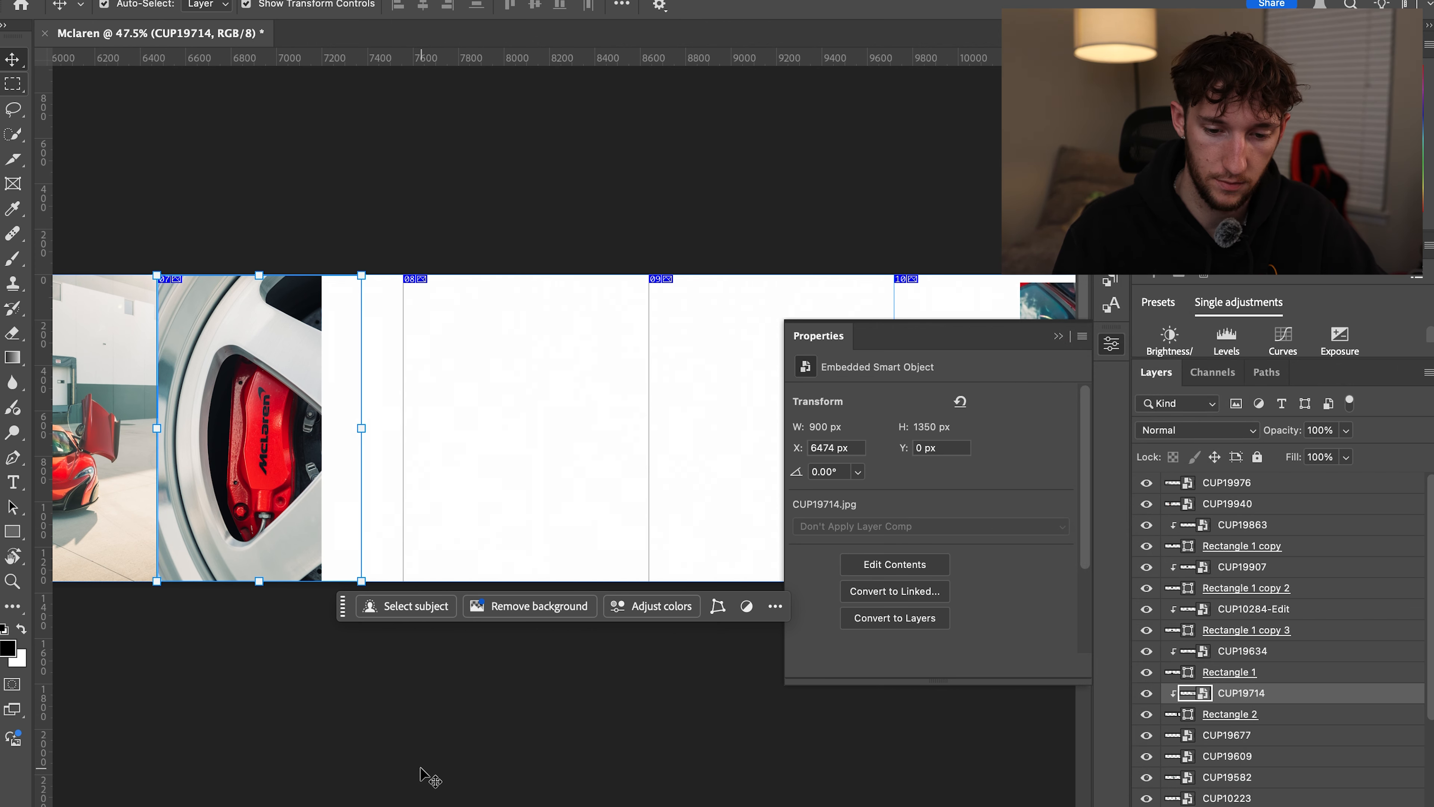
left_click(427, 777)
Duplicate Rectangle 2 and place the unclipped rectangle flush against the caliper photo, spanning slices 7 and 8
left_click(1290, 717)
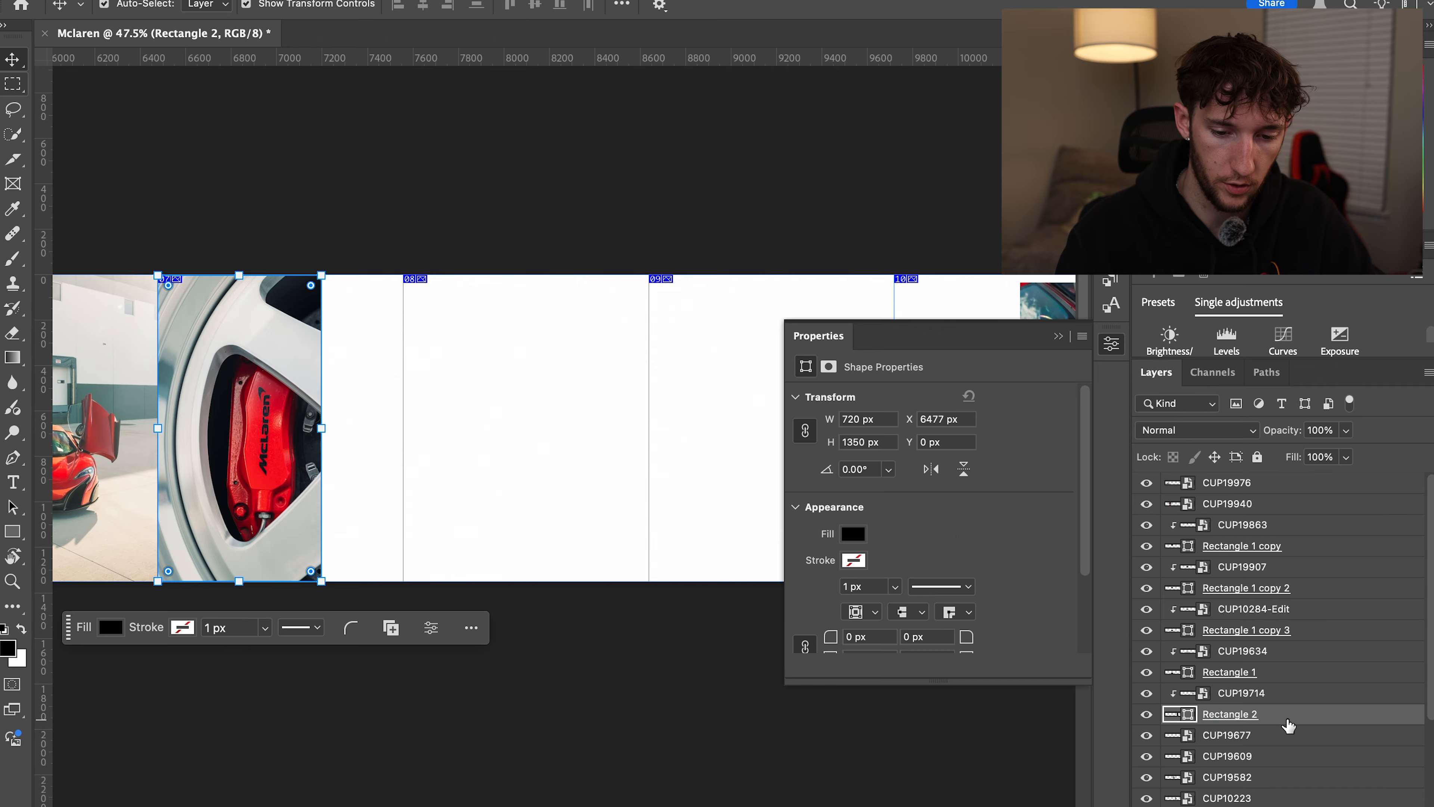
left_click(1231, 736)
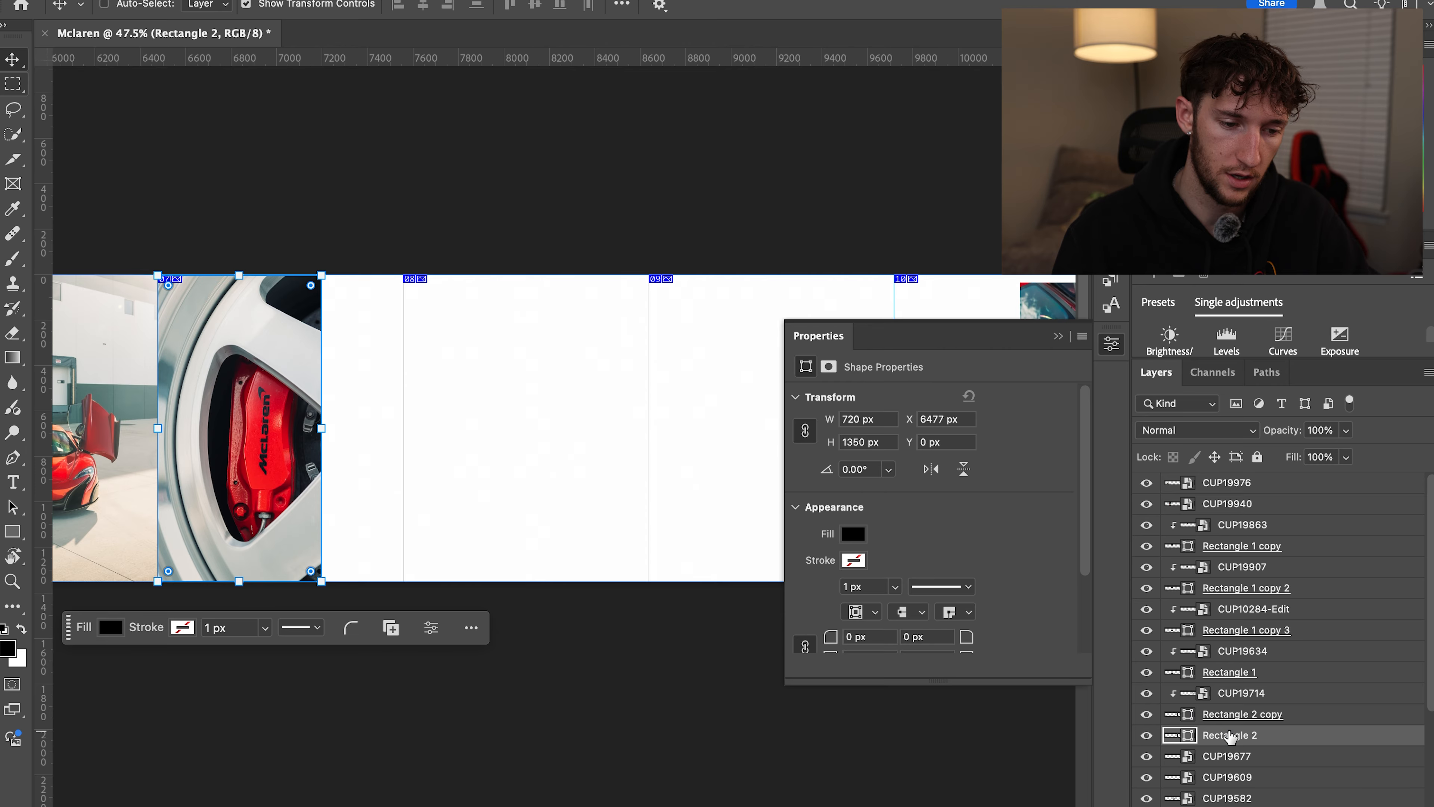
key("ctrl+t")
left_click_drag(222, 418, 386, 418)
key("Return")
left_click(240, 193)
key("super+minus")
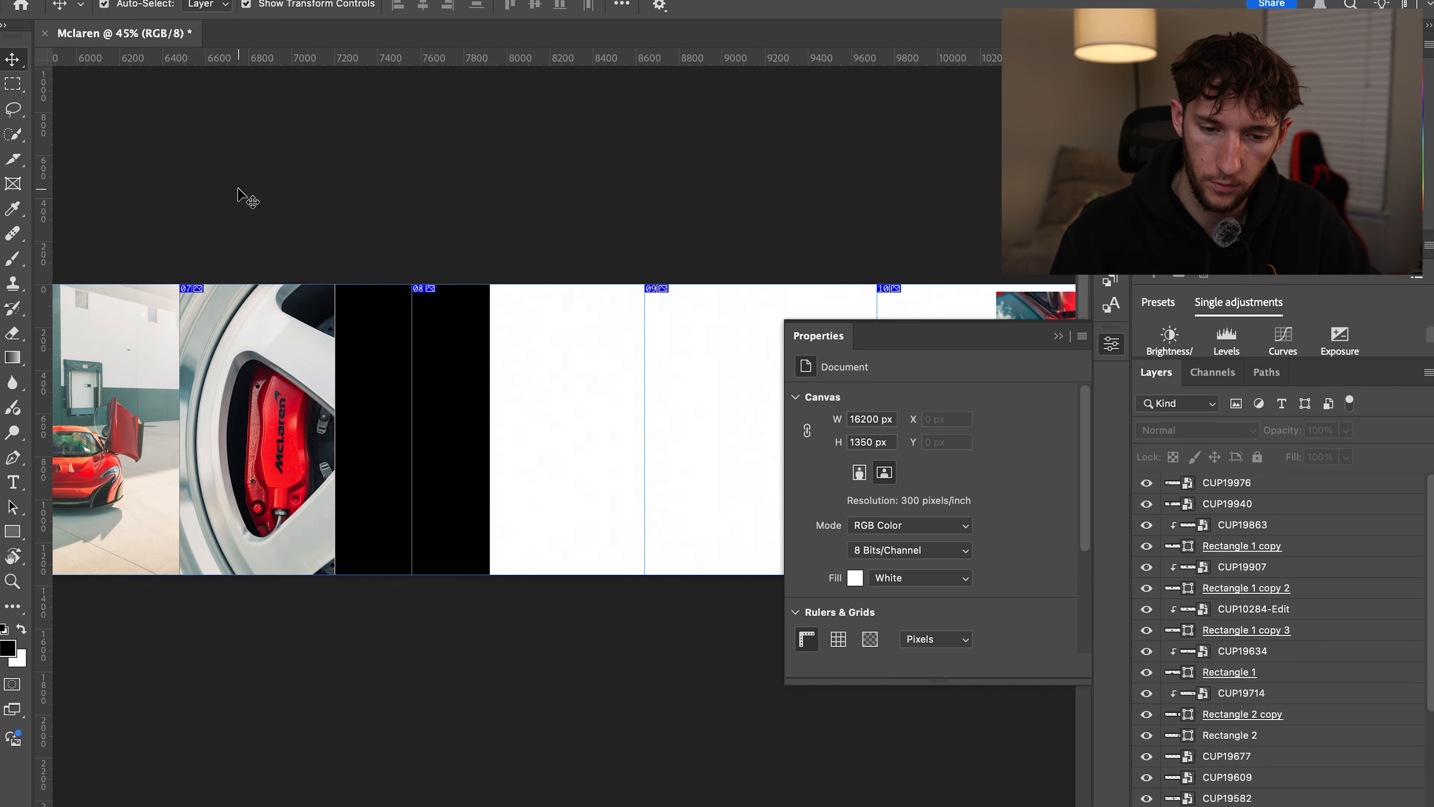
left_click(1059, 337)
Move the red fender photo CUP19677 over the second rectangle, place its layer directly above Rectangle 2 and clip it to that rectangle
left_click_drag(912, 429, 403, 435)
scroll(390, 462, "up", 5)
left_click_drag(1258, 766, 1257, 737)
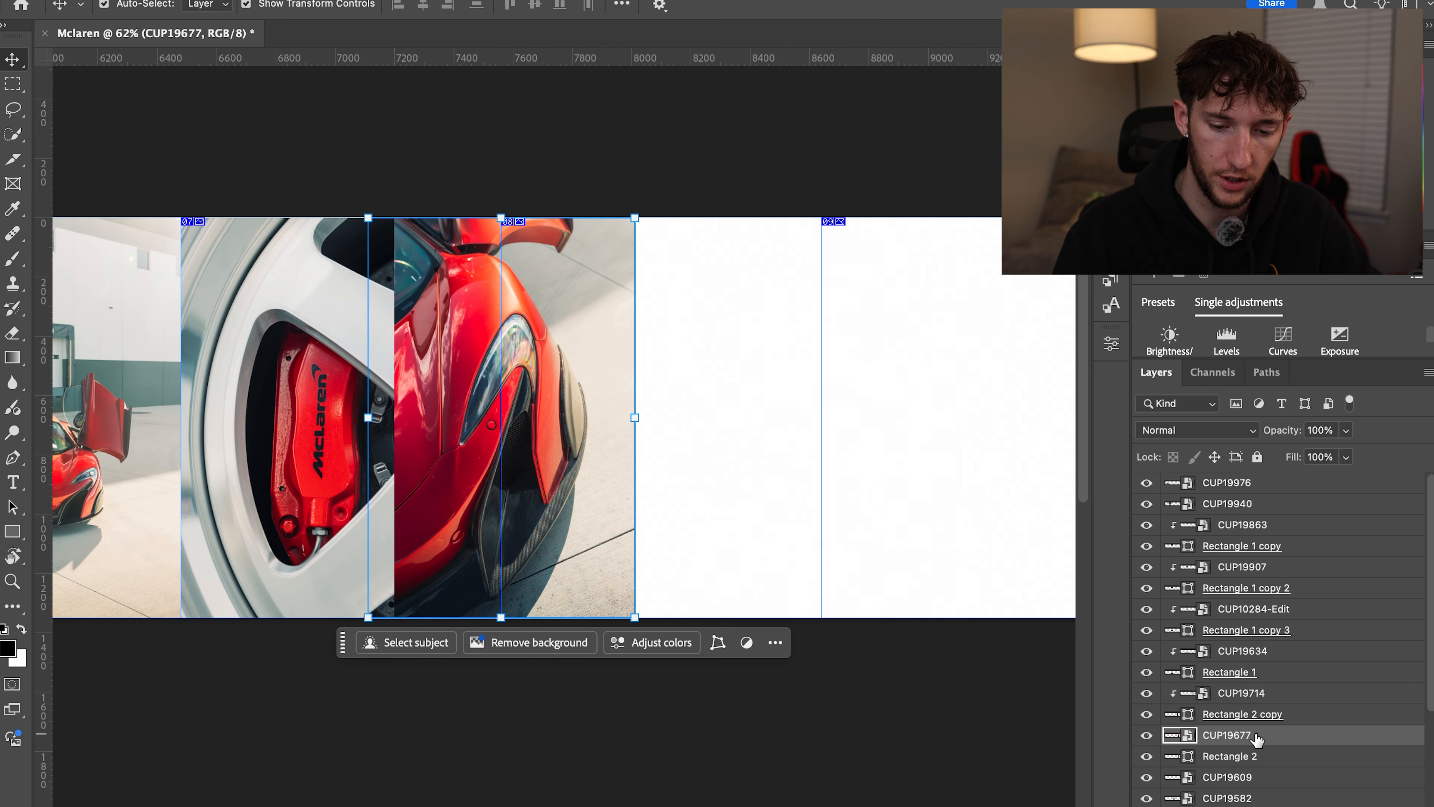
right_click(1255, 735)
left_click(1076, 806)
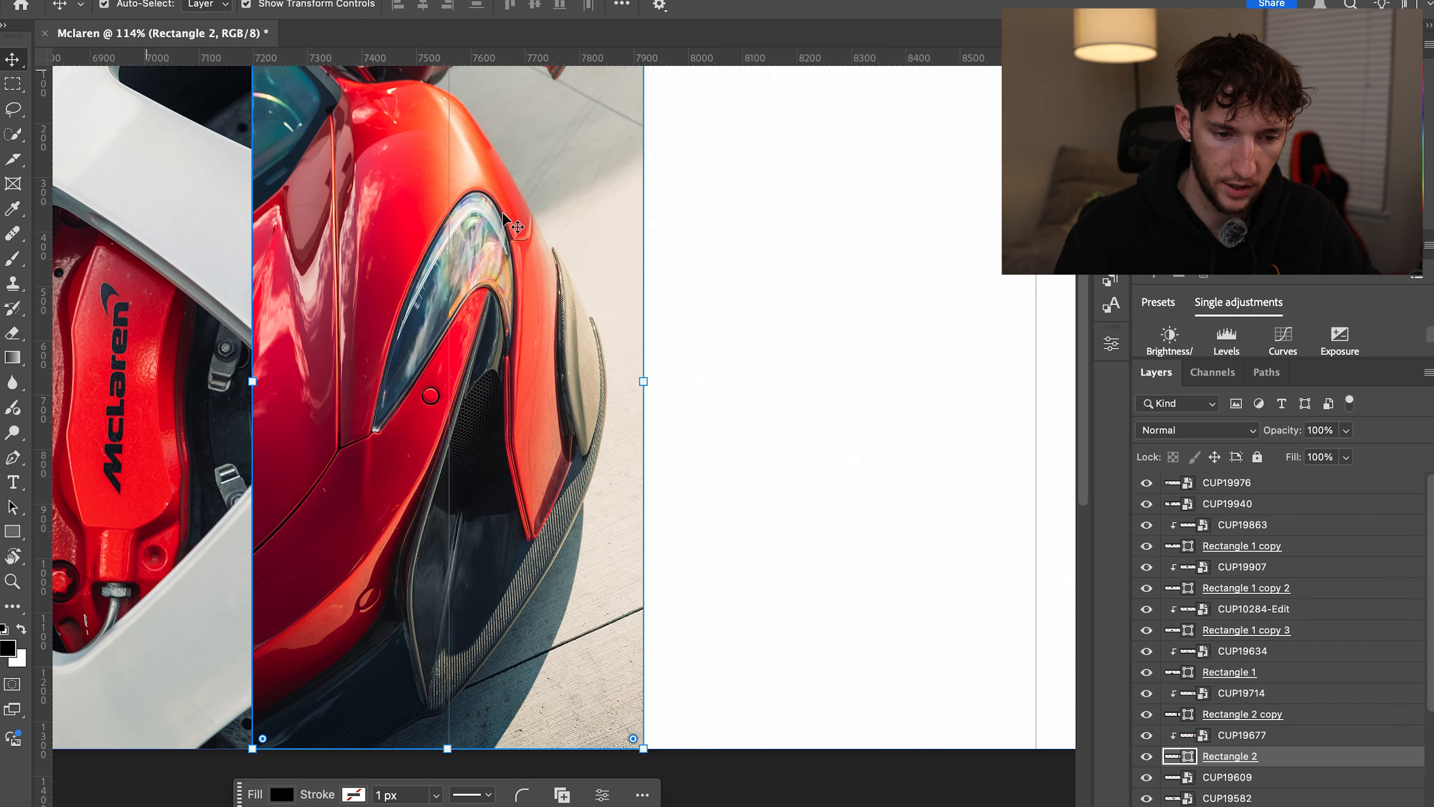
left_click(746, 349)
Duplicate Rectangle 2 again and place the unclipped rectangle flush beside the fender photo, filling the rest of slice 8
key("super+minus")
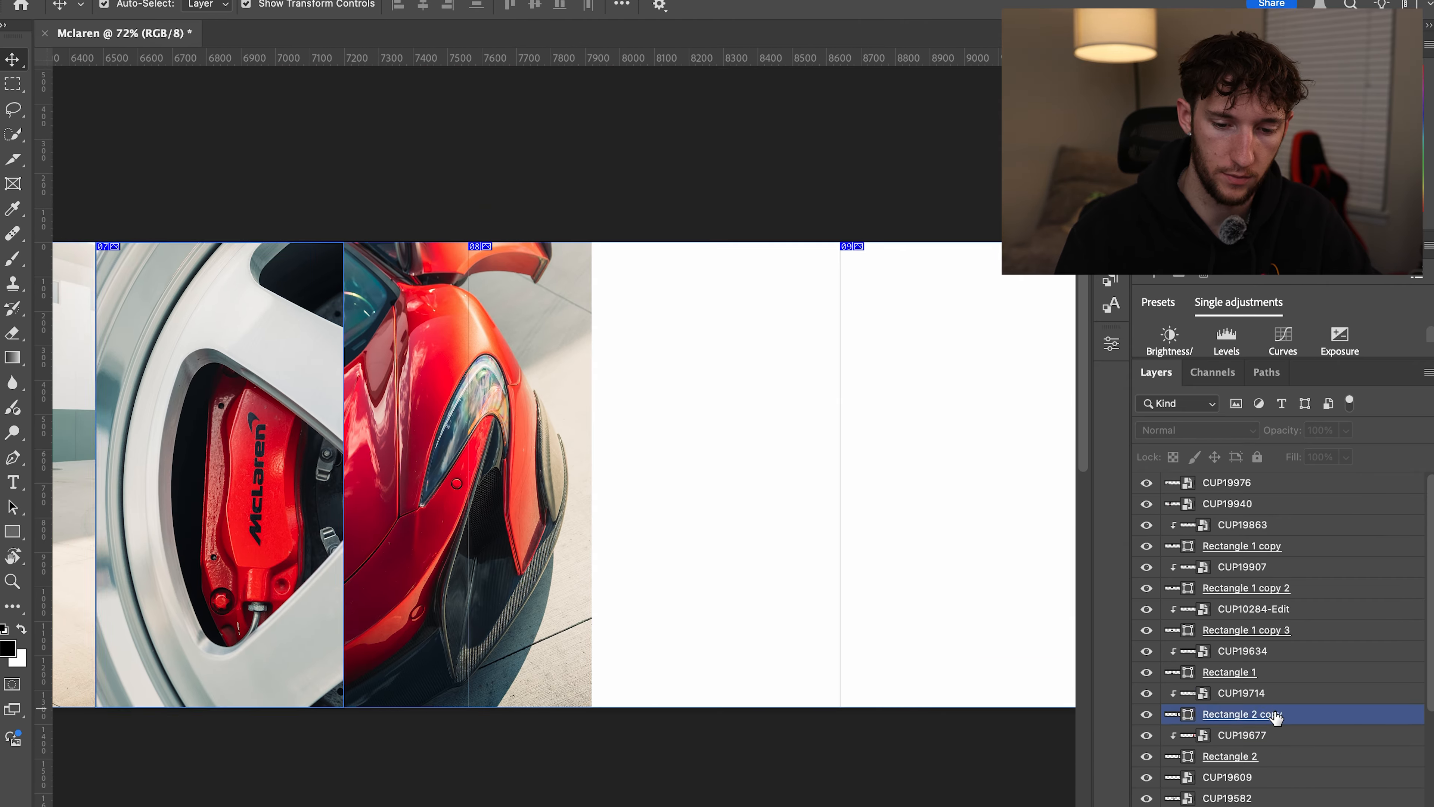
left_click(1242, 757)
key("super+j")
left_click(1243, 777)
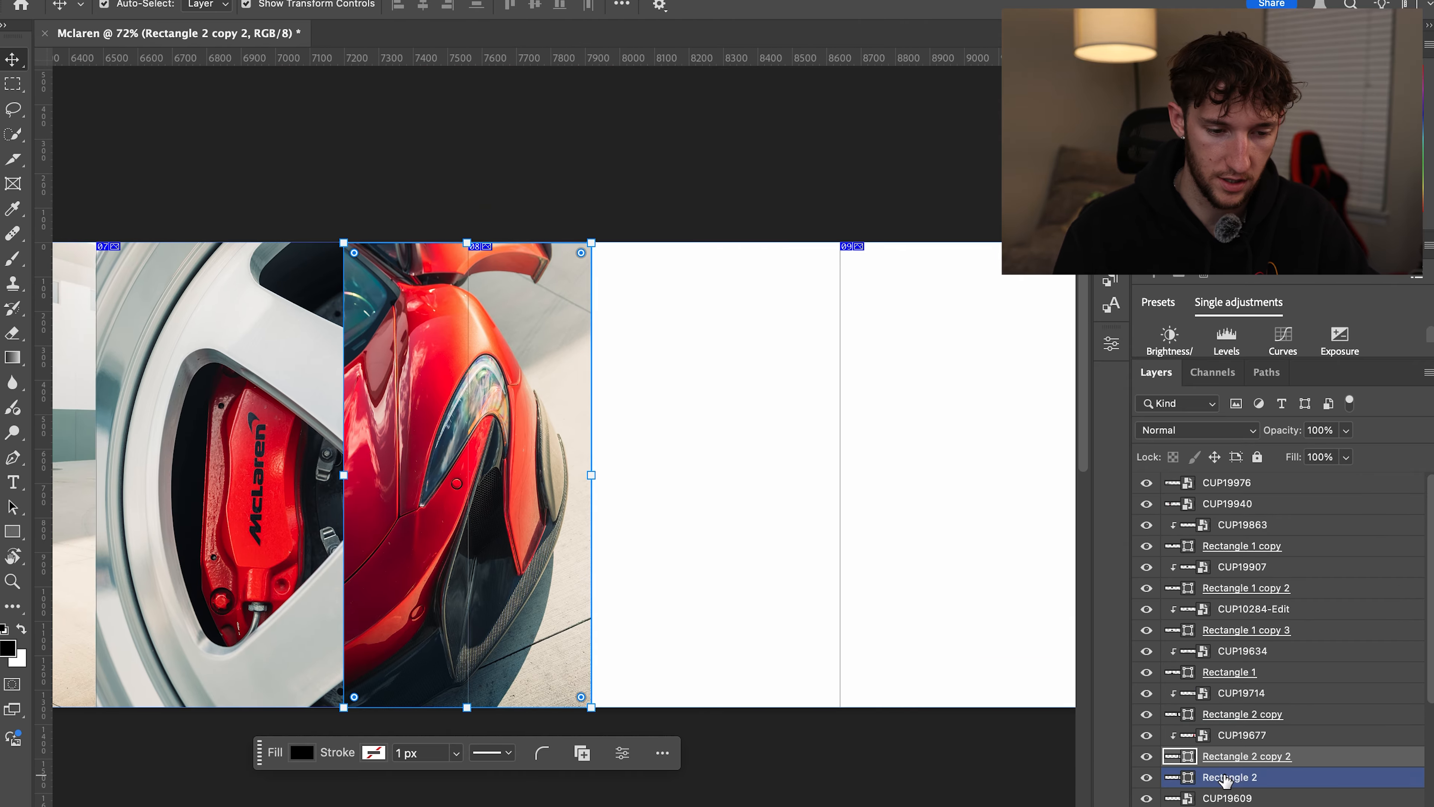
key("super+t")
left_click_drag(508, 582, 747, 584)
left_click(12, 60)
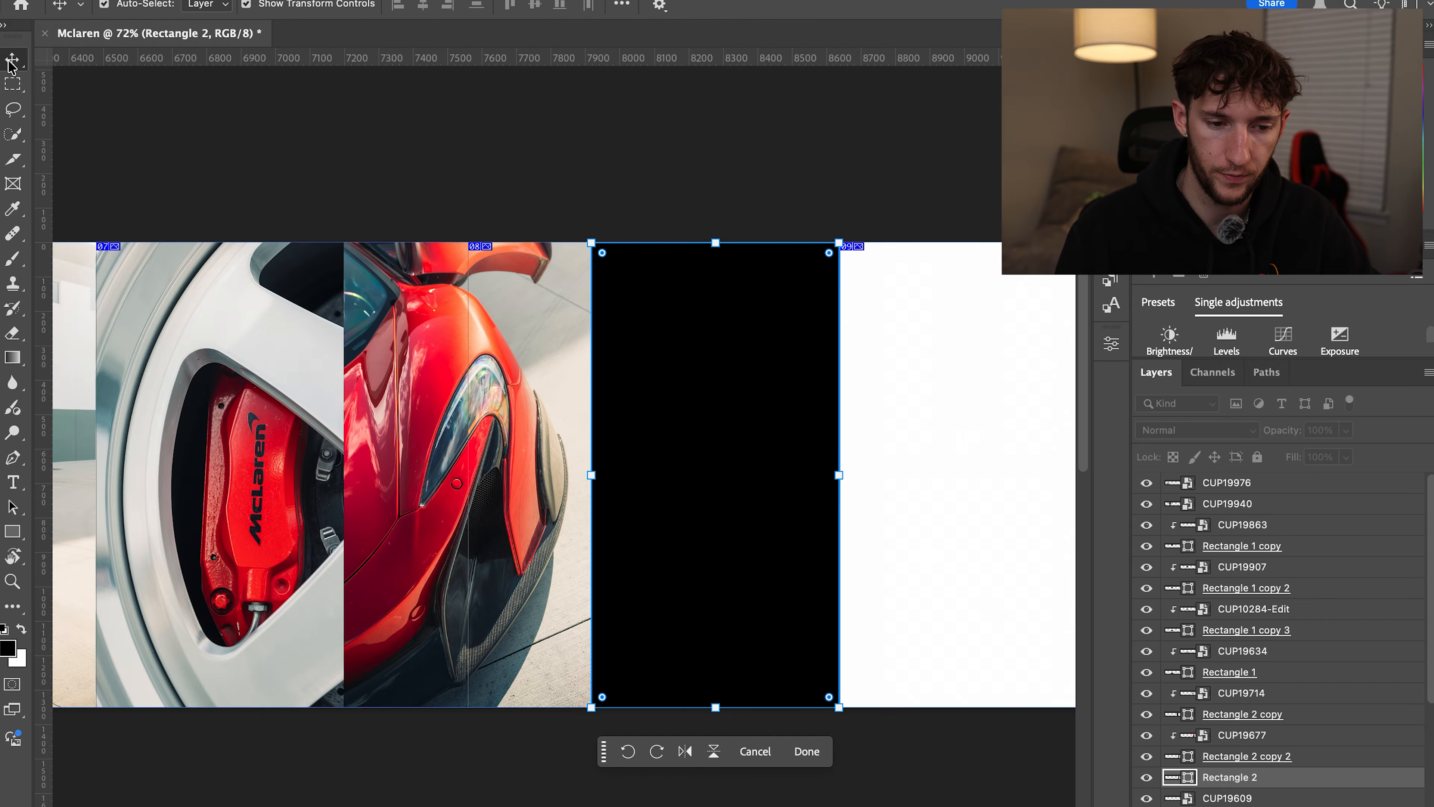
Move photo CUP19609 over the third rectangle in slice 8, place its layer directly above Rectangle 2, clip it and shift it slightly sideways
left_click(476, 206)
scroll(476, 205, "down", 4)
scroll(475, 205, "right", 8)
left_click_drag(998, 496, 503, 500)
scroll(602, 481, "left", 6)
mouse_move(1225, 798)
left_mouse_down()
mouse_move(1220, 774)
mouse_move(1237, 782)
left_mouse_up()
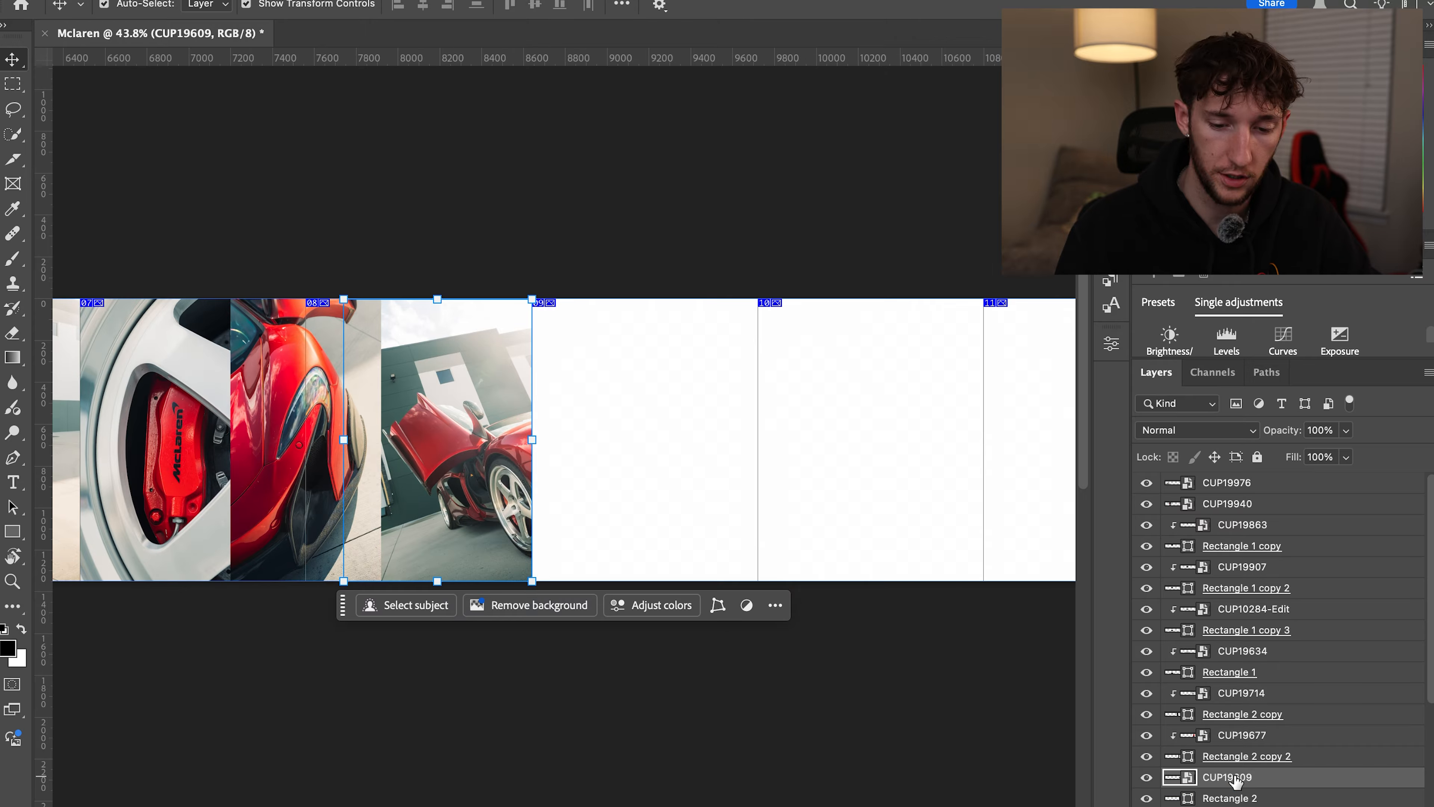
right_click(1251, 781)
left_click(1062, 791)
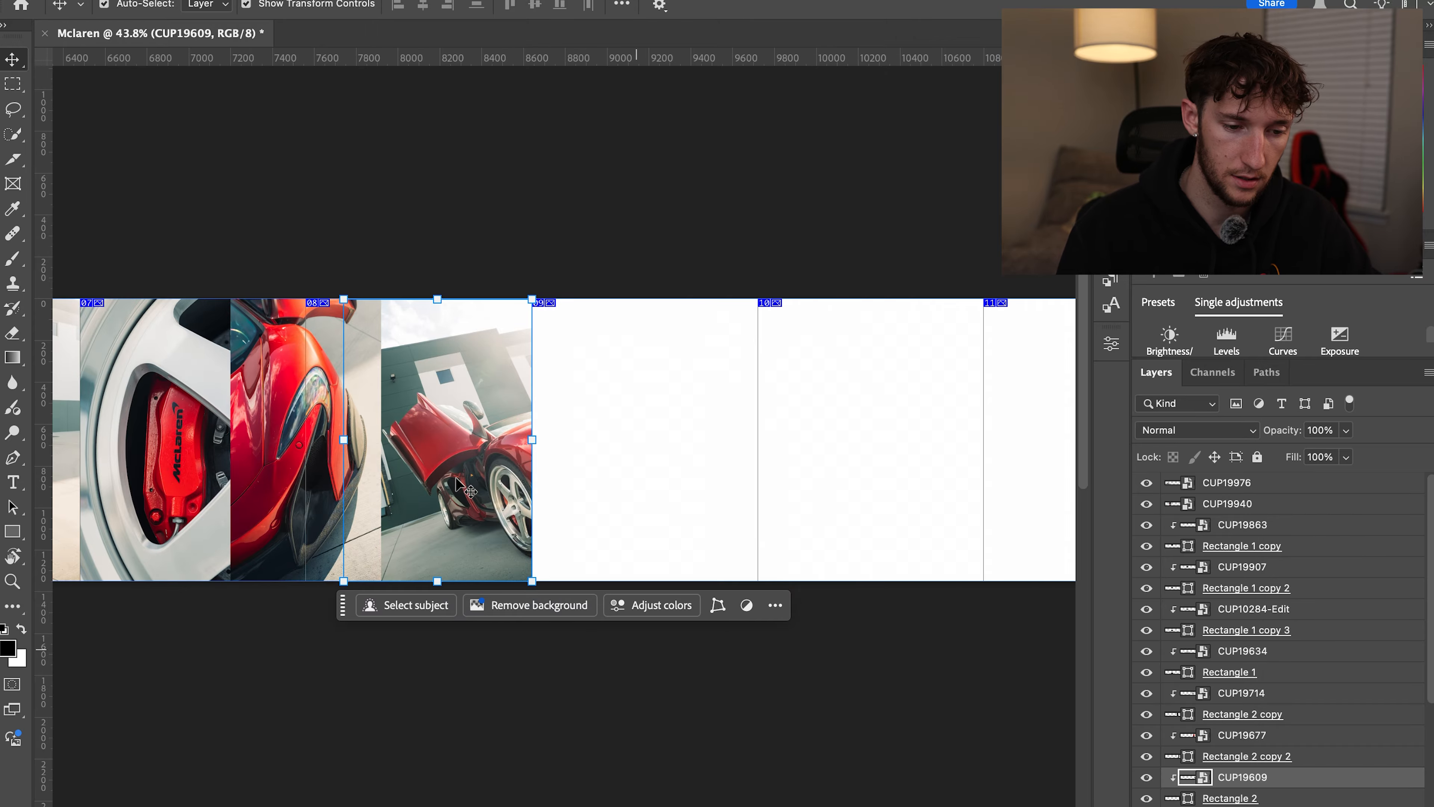
left_click_drag(431, 434, 456, 439)
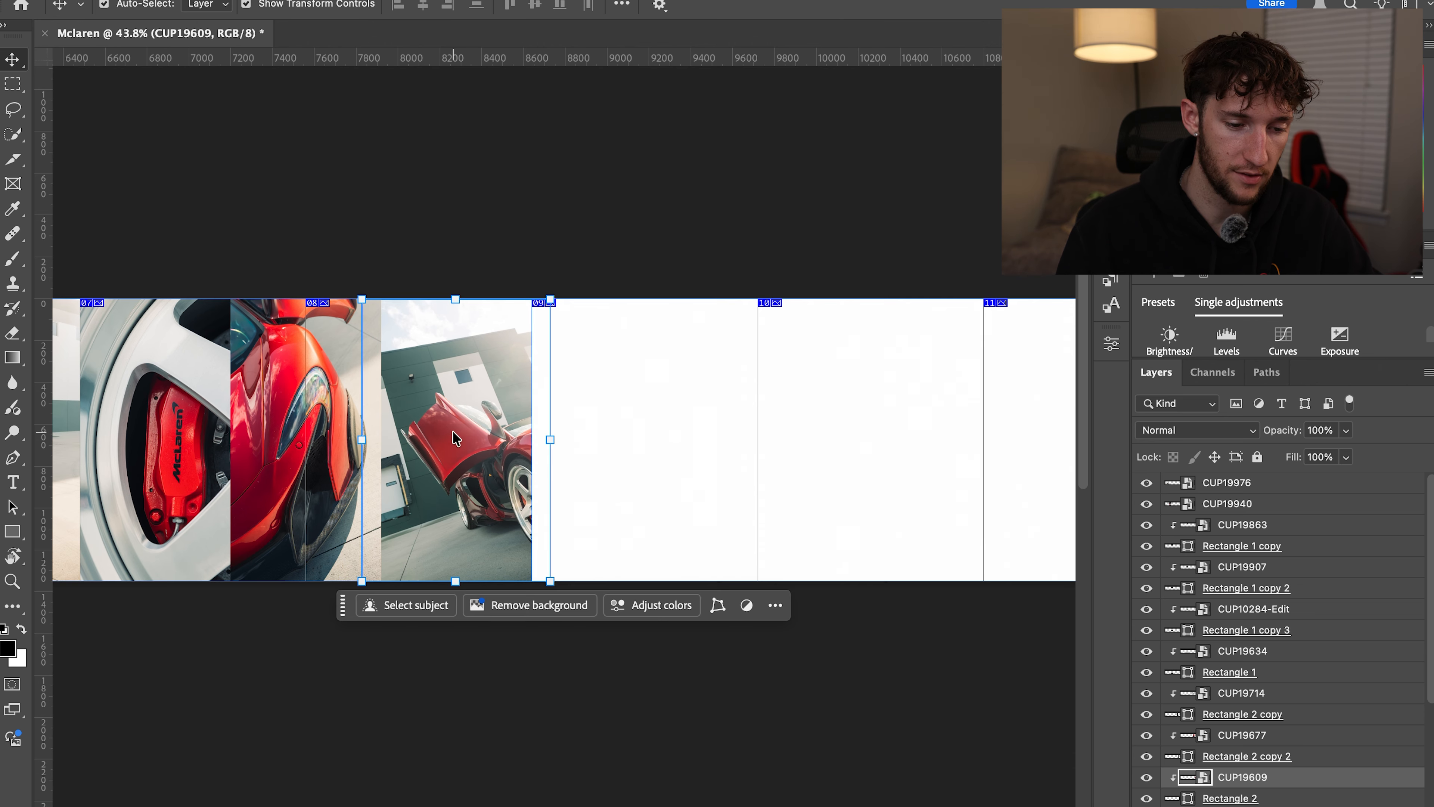
left_click(690, 498)
scroll(607, 416, "left", 5)
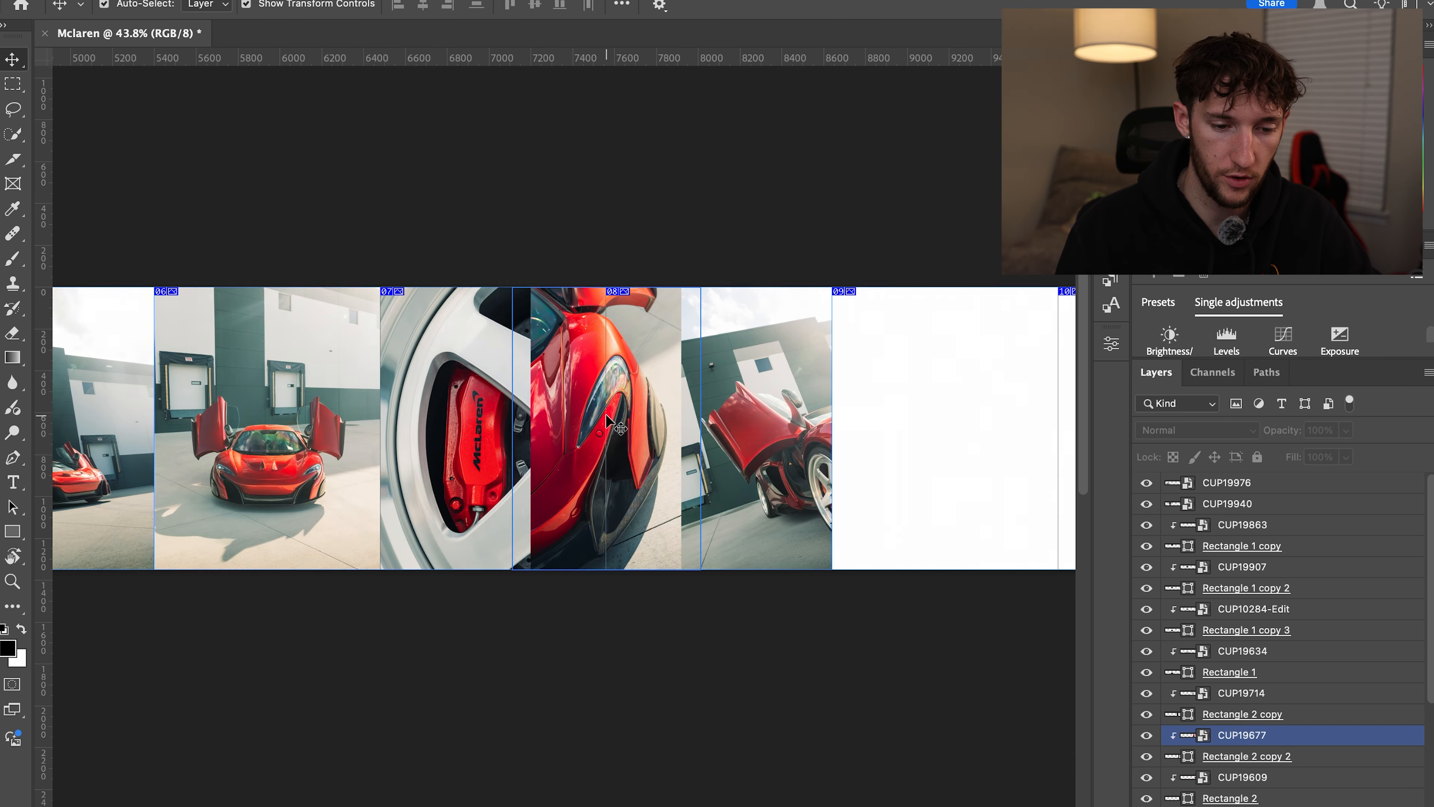
Move the open-door car photo CUP10193 onto slices 9 and 10 and scale it to fill both slices
scroll(607, 417, "up", 4)
scroll(607, 417, "right", 2)
mouse_move(351, 451)
left_mouse_down()
mouse_move(387, 449)
mouse_move(354, 449)
left_mouse_up()
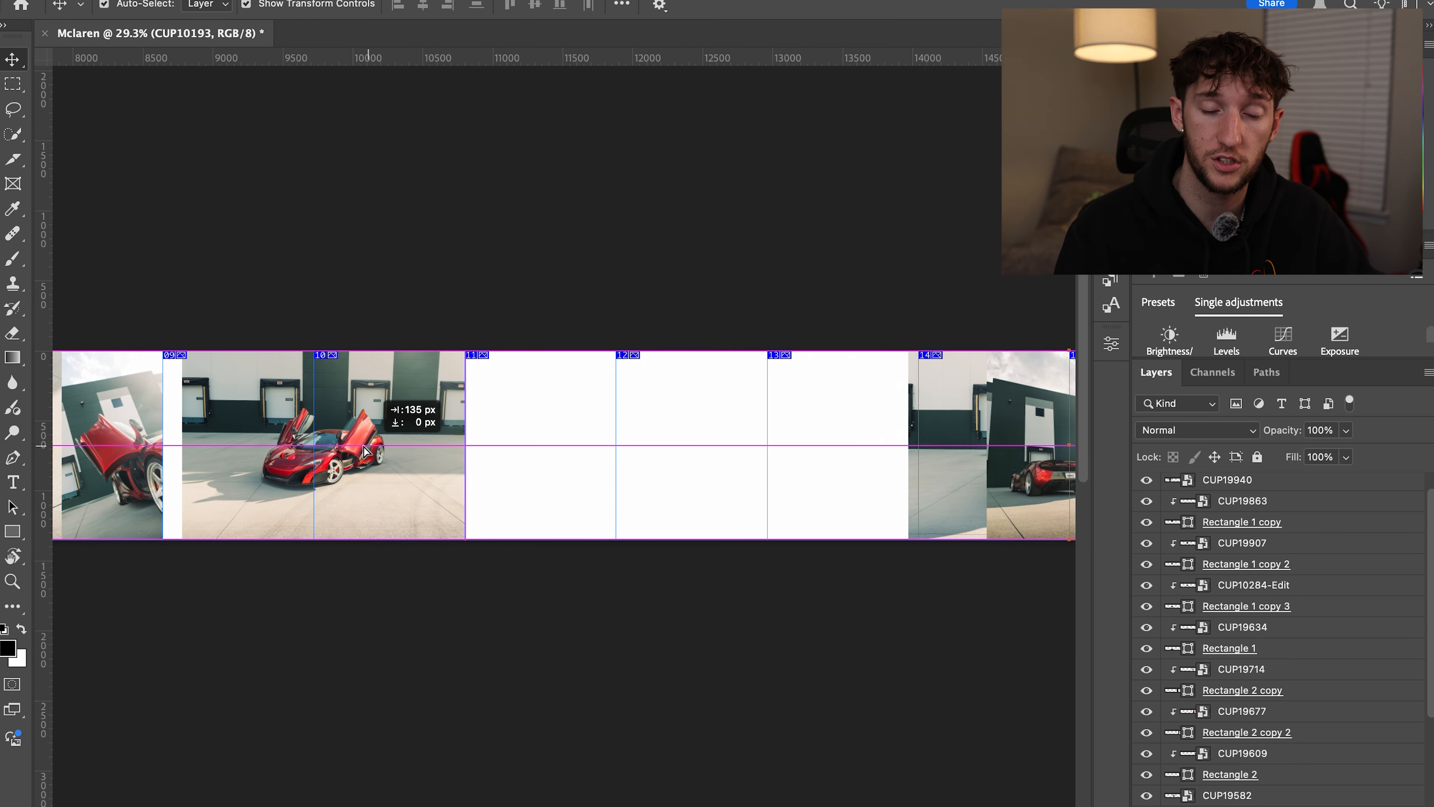
key("ctrl+t")
mouse_move(446, 440)
left_mouse_down()
mouse_move(466, 451)
mouse_move(432, 449)
mouse_move(465, 451)
left_mouse_up()
key("Return")
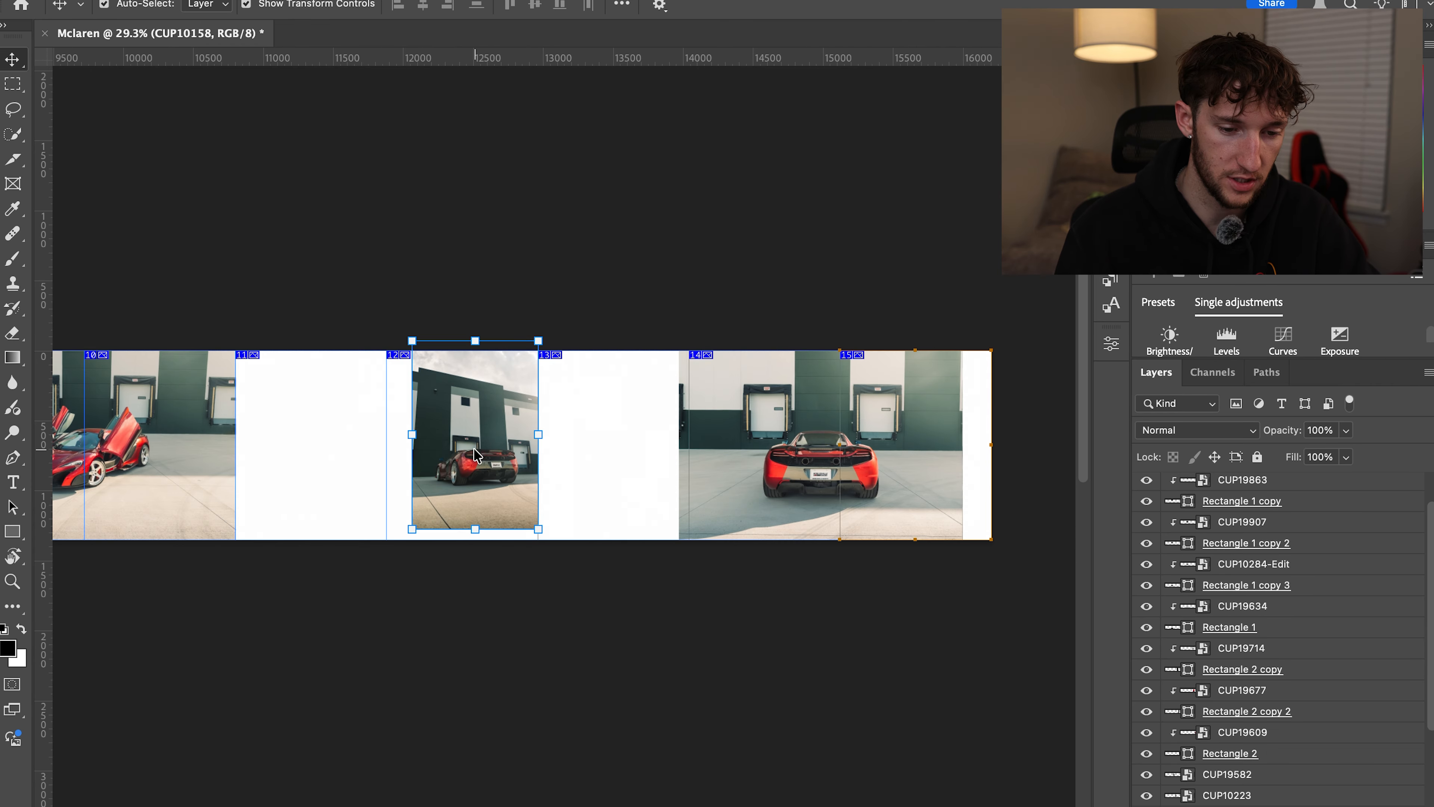
Move the rear three-quarter photo CUP10158 onto slice 11 and scale it to fill the slice
scroll(475, 455, "up", 4)
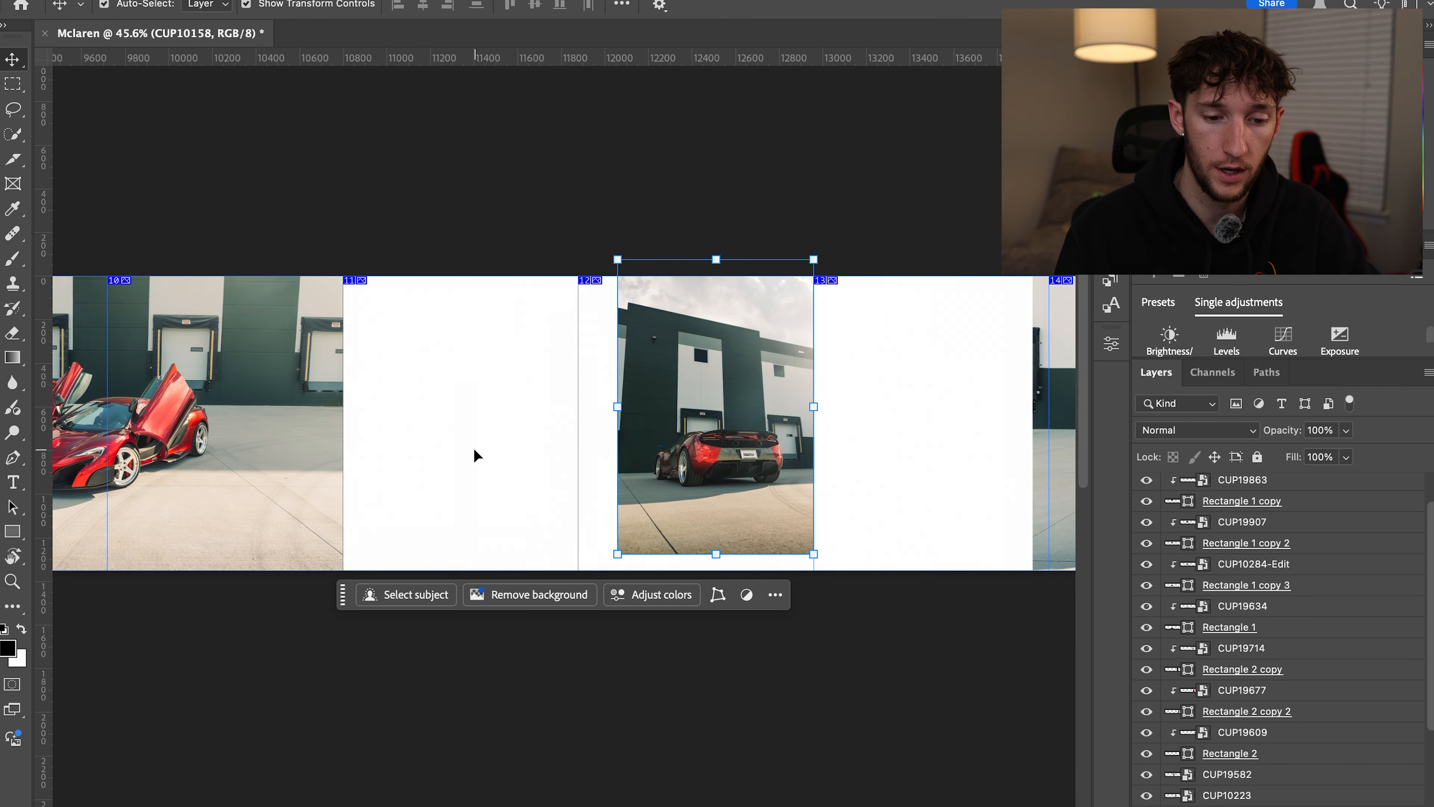
left_click_drag(802, 487, 508, 496)
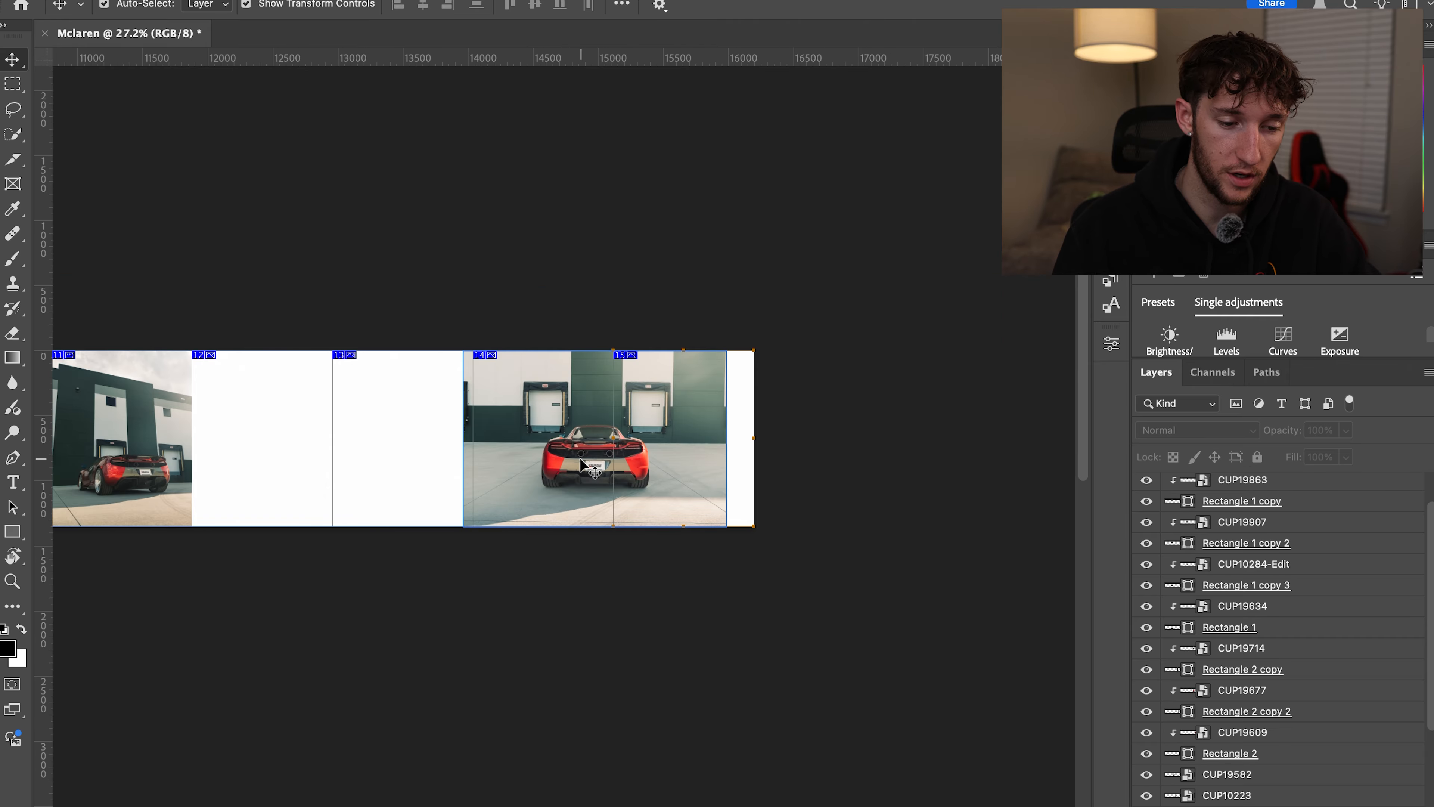
Move the rear-view photo CUP10141 onto slice 12, scale it to the slice width and position it over the upper half
scroll(581, 464, "up", 3)
left_click_drag(711, 487, 377, 361)
left_click_drag(604, 317, 454, 328)
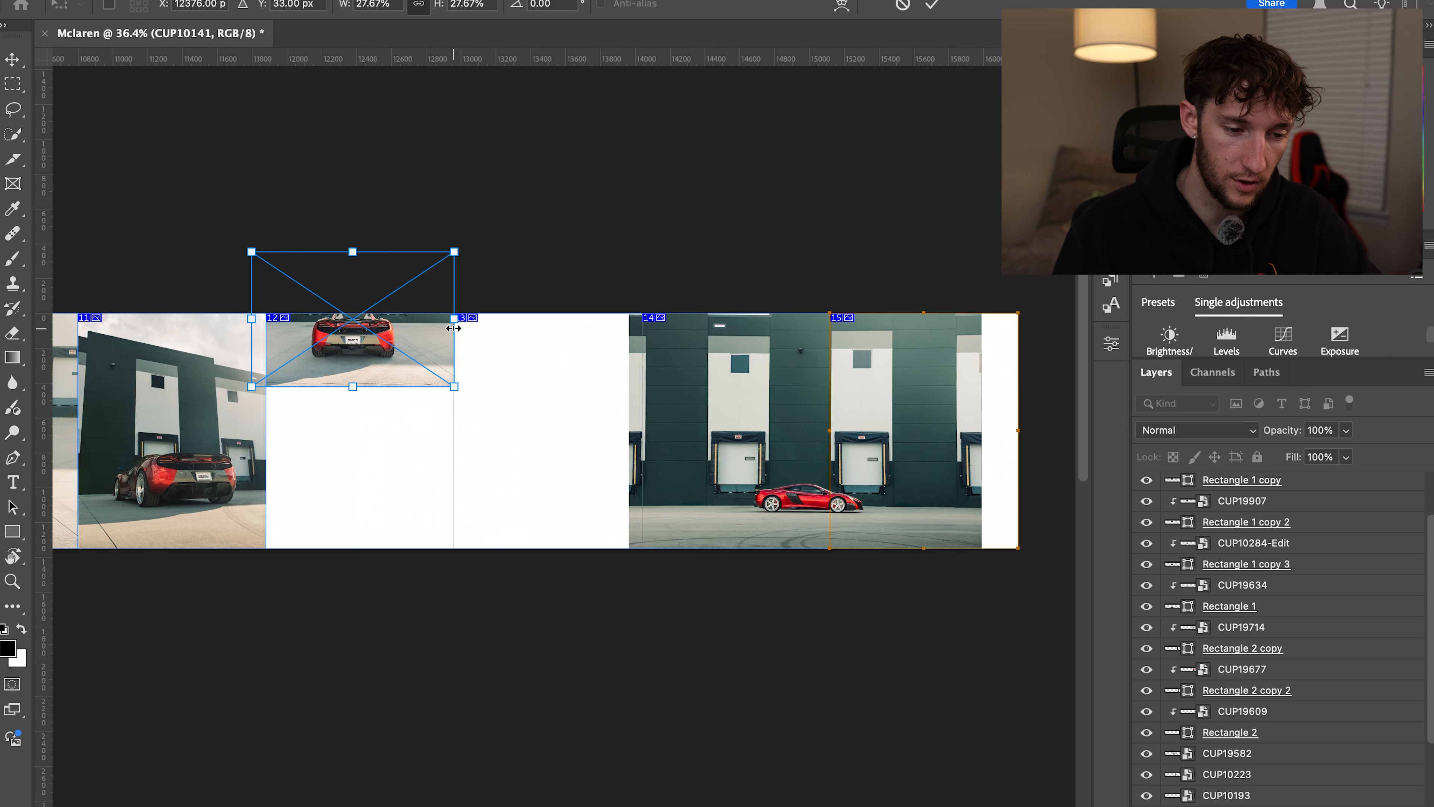
left_click_drag(251, 317, 267, 329)
left_click_drag(363, 350, 366, 407)
left_click(2, 52)
left_click(172, 118)
Move the side-view photo CUP10088-Edit onto slice 12, scale it to the slice width and place it in the lower half
left_click_drag(879, 466, 448, 440)
key("ctrl+t")
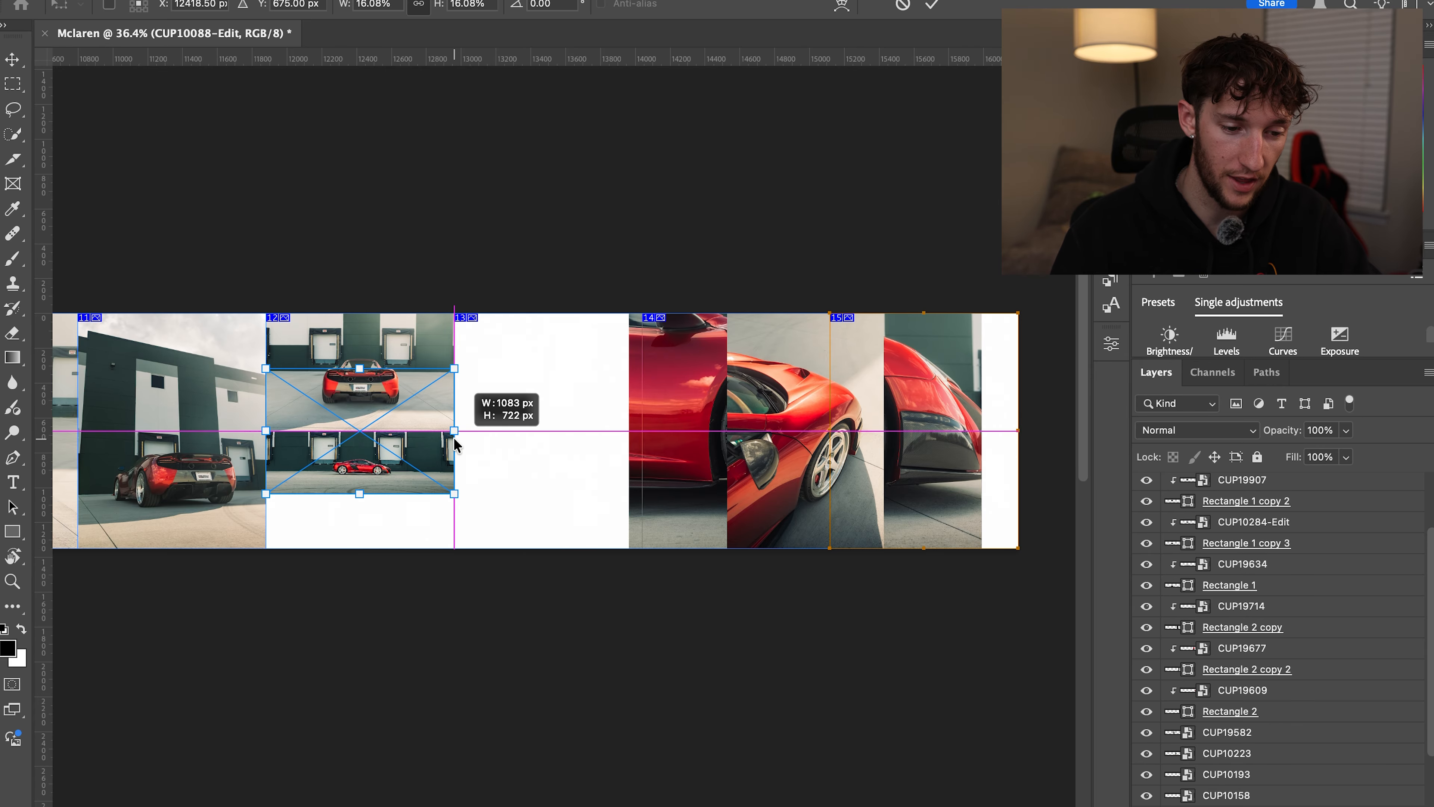
key("Return")
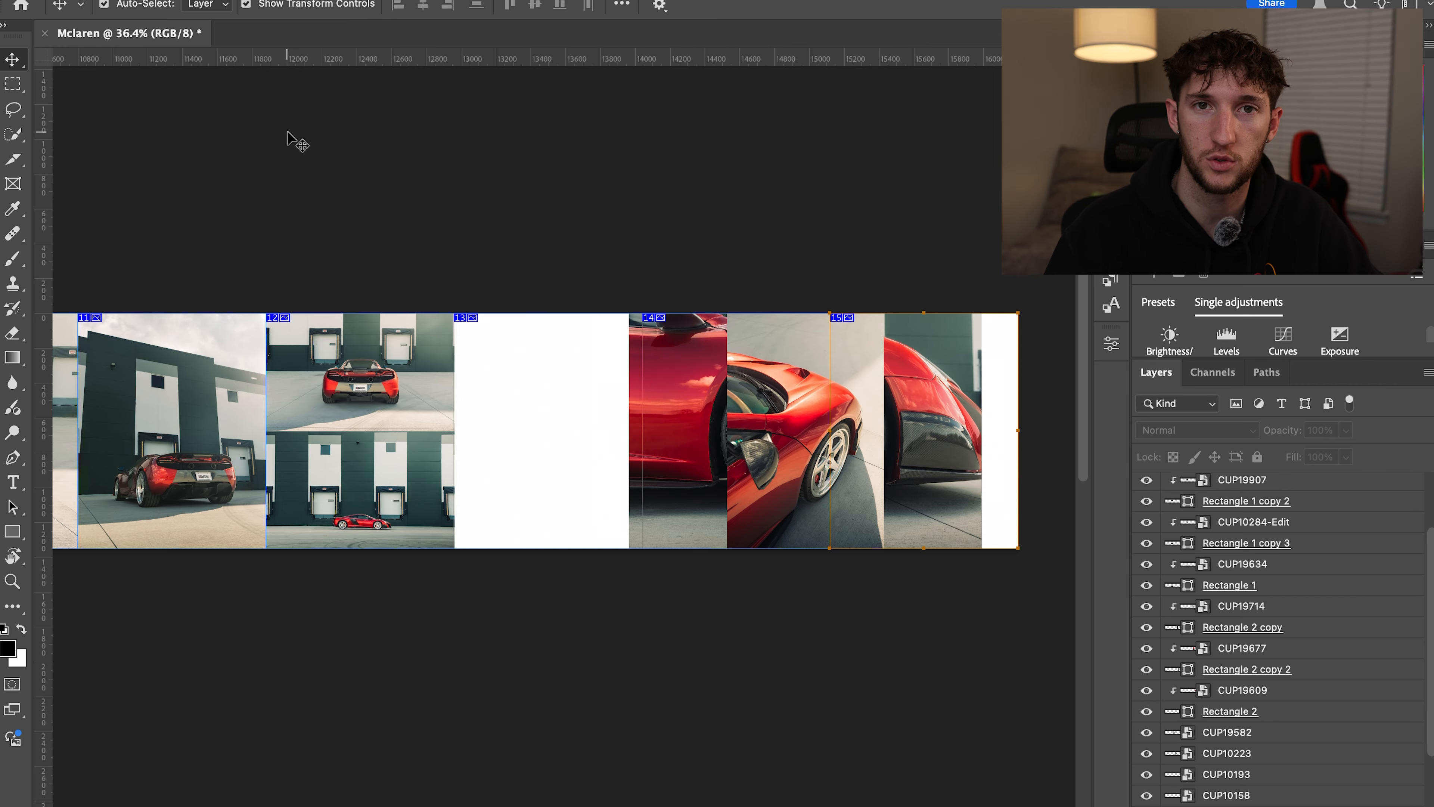
Move the red fender and mirror photo CUP10066 to the start of slice 13 and scale it to fill the slice
scroll(849, 423, "up", 3)
scroll(849, 423, "right", 3)
scroll(586, 411, "left", 4)
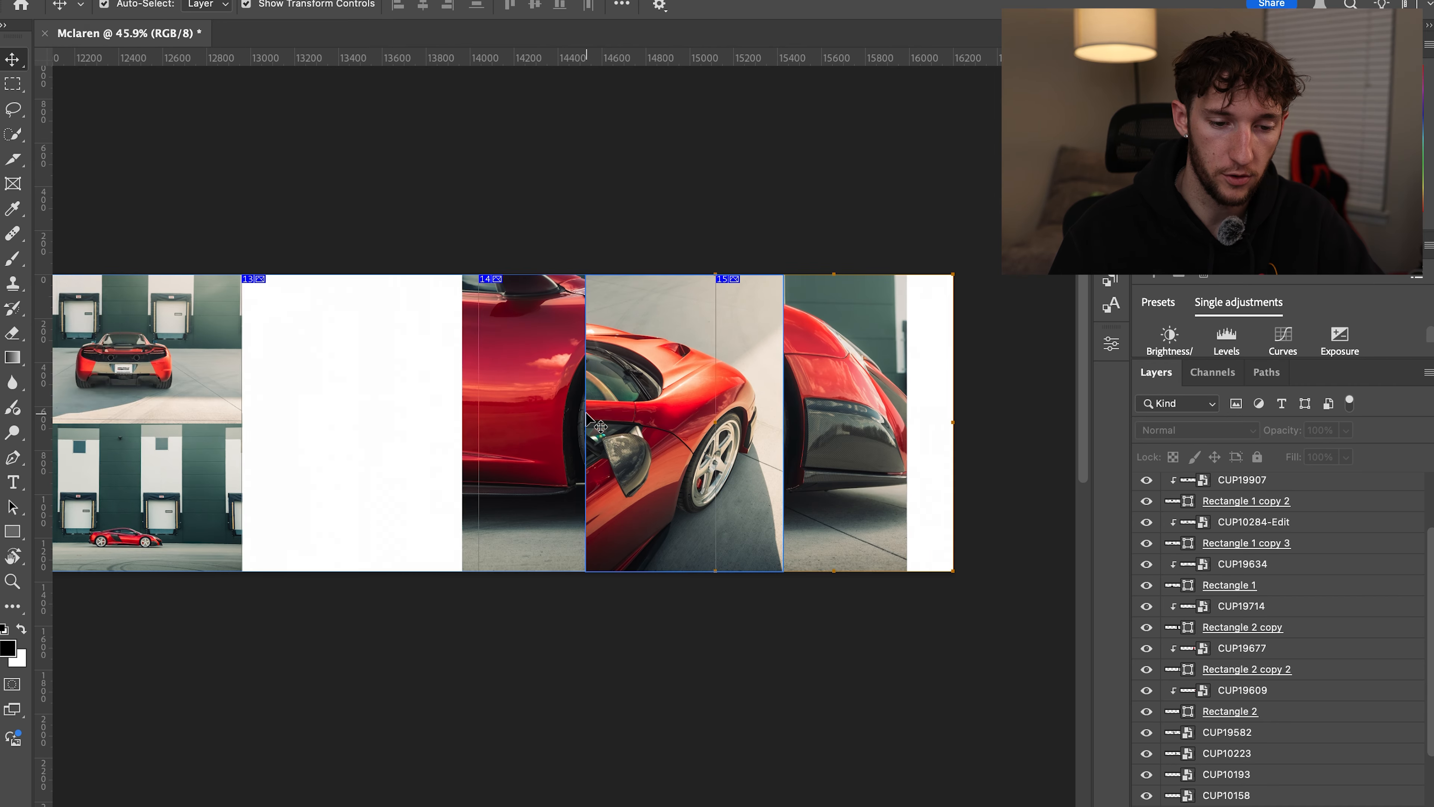
left_click_drag(869, 483, 524, 483)
key("ctrl+t")
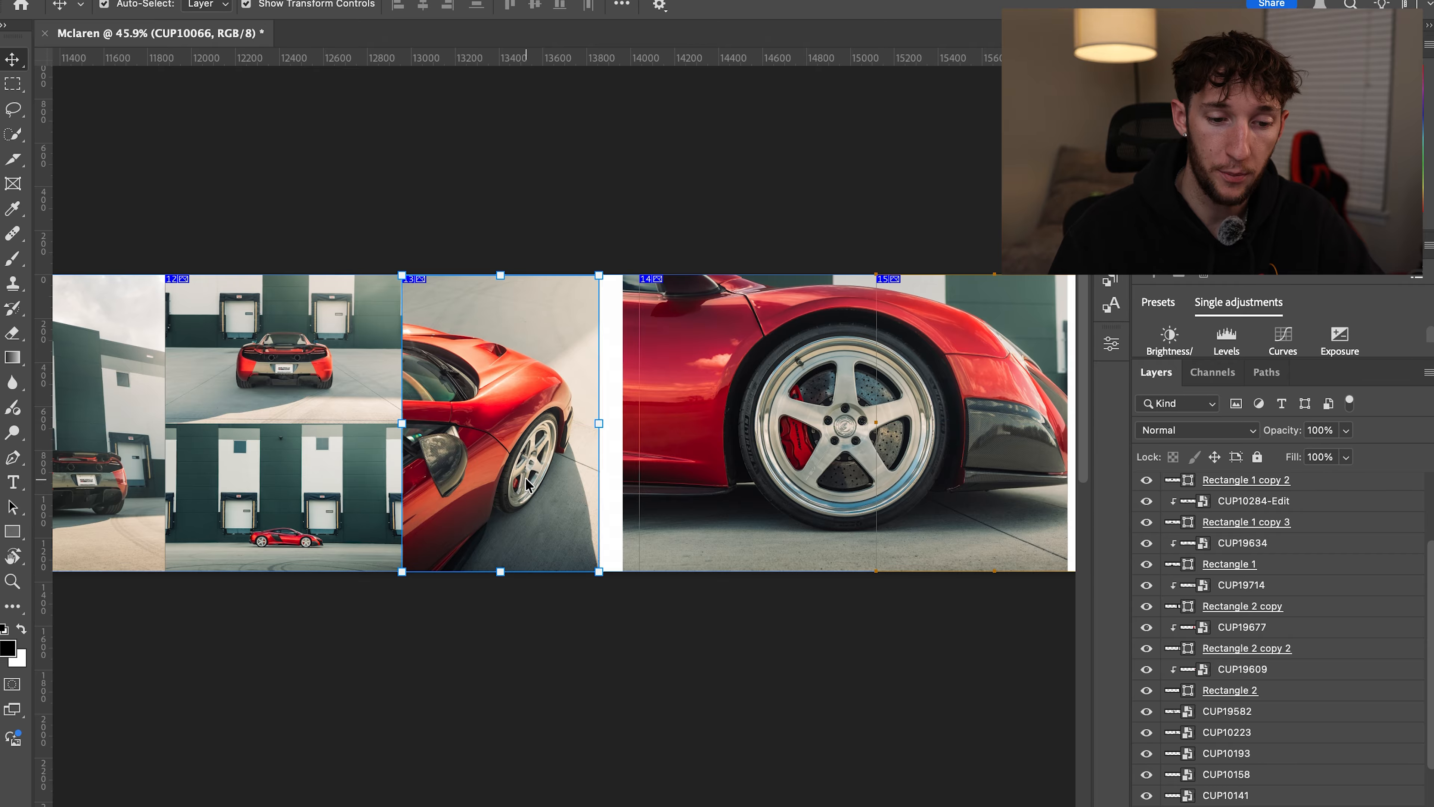
left_click_drag(601, 423, 639, 429)
key("Return")
Delete the large wheel close-up photo, then move the sneakers photo CUP10041 onto slice 15 and scale it to the slice width
scroll(330, 160, "right", 5)
left_click_drag(400, 341, 583, 378)
key("Delete")
left_click_drag(499, 425, 716, 424)
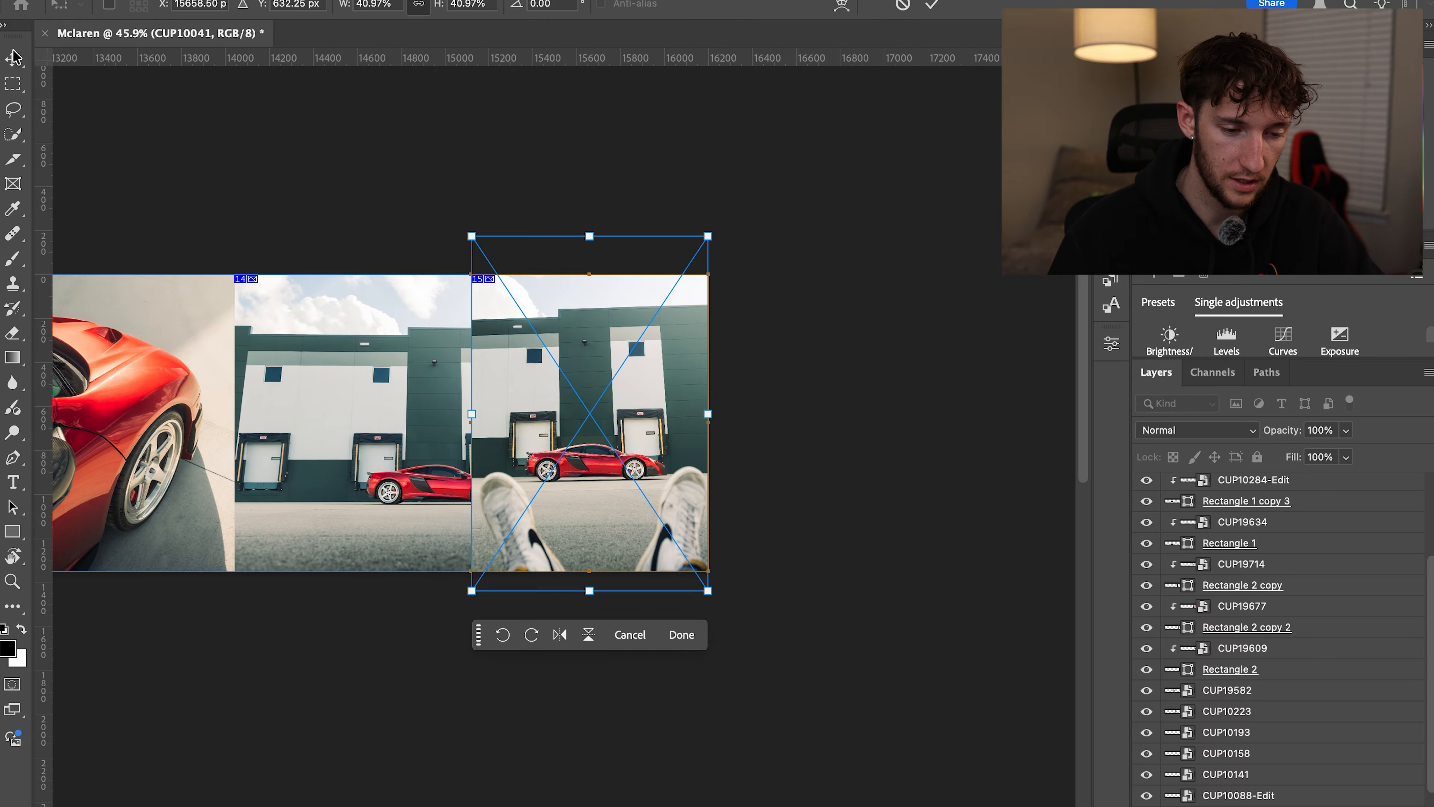
key("Return")
Shift the warehouse photo CUP10032 and the other stacked photos on slice 14 so the upper part of the slice is free
left_click_drag(339, 346, 354, 621)
left_click_drag(366, 455, 369, 585)
left_click_drag(368, 343, 368, 475)
scroll(368, 475, "down", 3)
left_click_drag(409, 429, 371, 213)
scroll(403, 300, "up", 2)
scroll(403, 301, "up", 3)
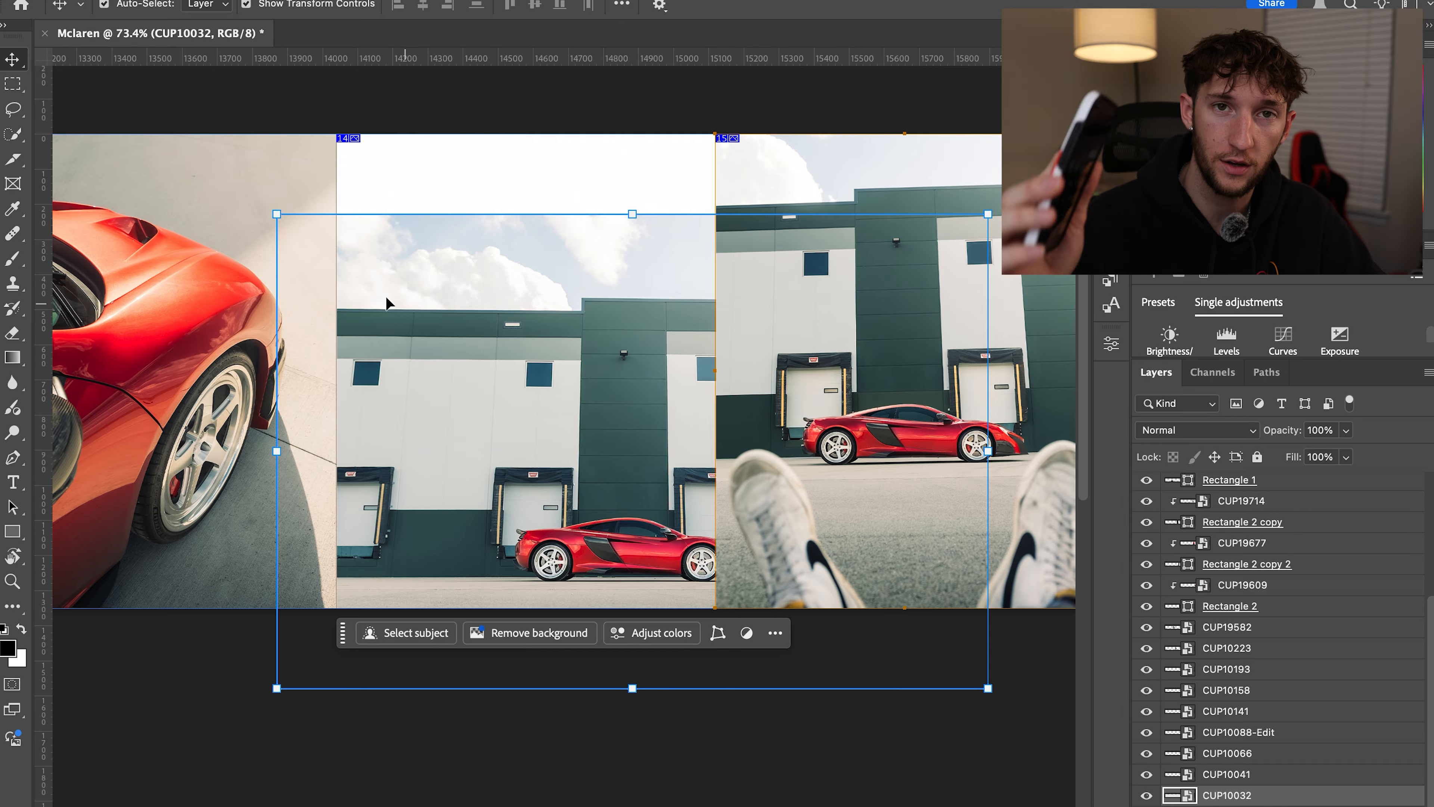
Create a 1080 × 450 px rectangle shape over the upper part of slice 14
left_click(10, 533)
left_click(408, 440)
type("1080")
key("Tab")
type("450")
key("Return")
key("v")
Fill the new rectangle with black and align it flush with the top and side edges of slice 14
left_click(853, 533)
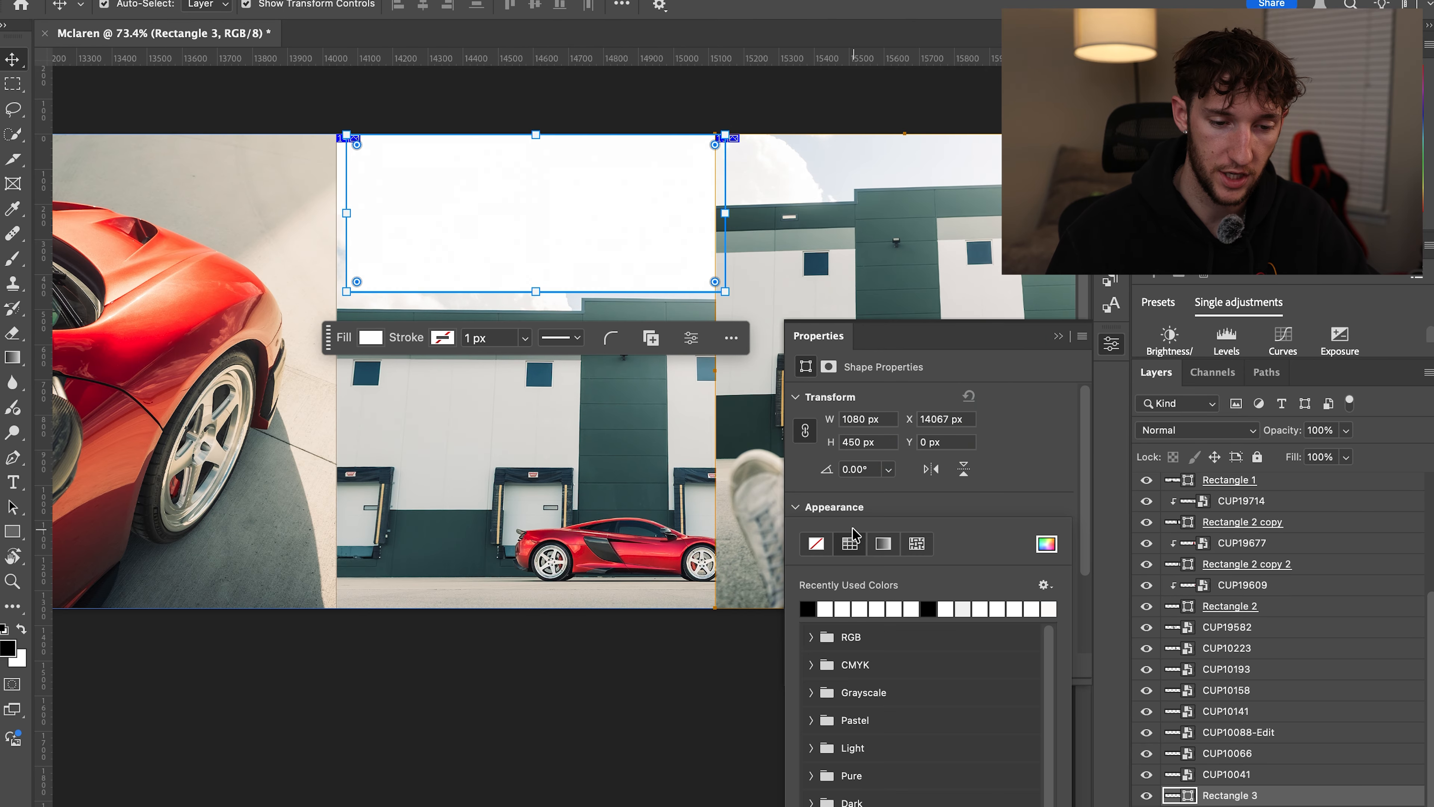
left_click(807, 609)
left_click_drag(468, 203, 501, 211)
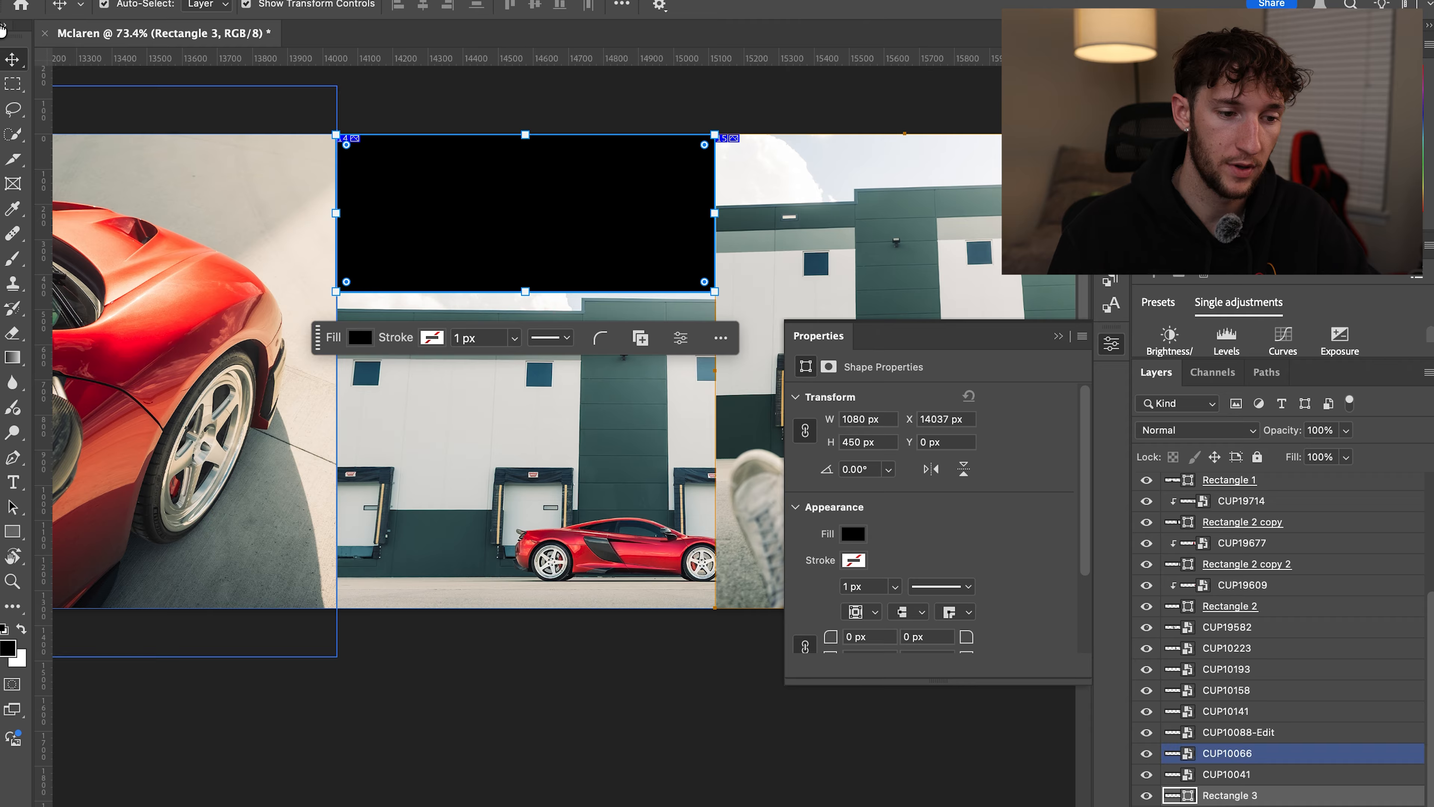
left_click(205, 122)
Move the warehouse photo CUP10032 further down and bring photo CUP10019 up over the black rectangle in slice 14
scroll(653, 506, "right", 2)
scroll(655, 511, "up", 2)
left_click_drag(487, 512, 420, 727)
left_click_drag(458, 456, 458, 144)
scroll(652, 362, "down", 2)
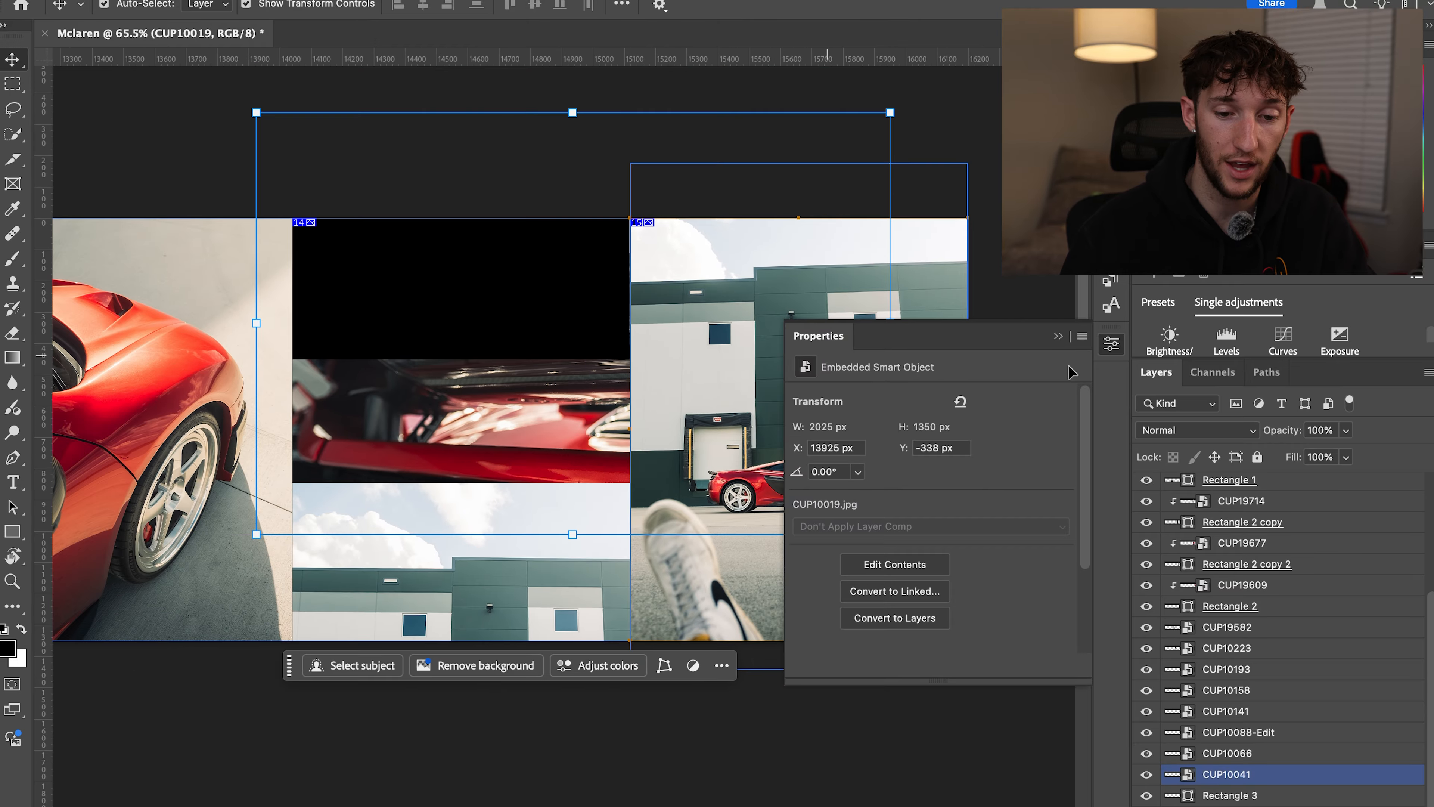
Scale CUP10019 to the width of slice 14, place its layer directly above the black rectangle and clip it to that rectangle
left_click(1058, 335)
left_click_drag(890, 319, 629, 271)
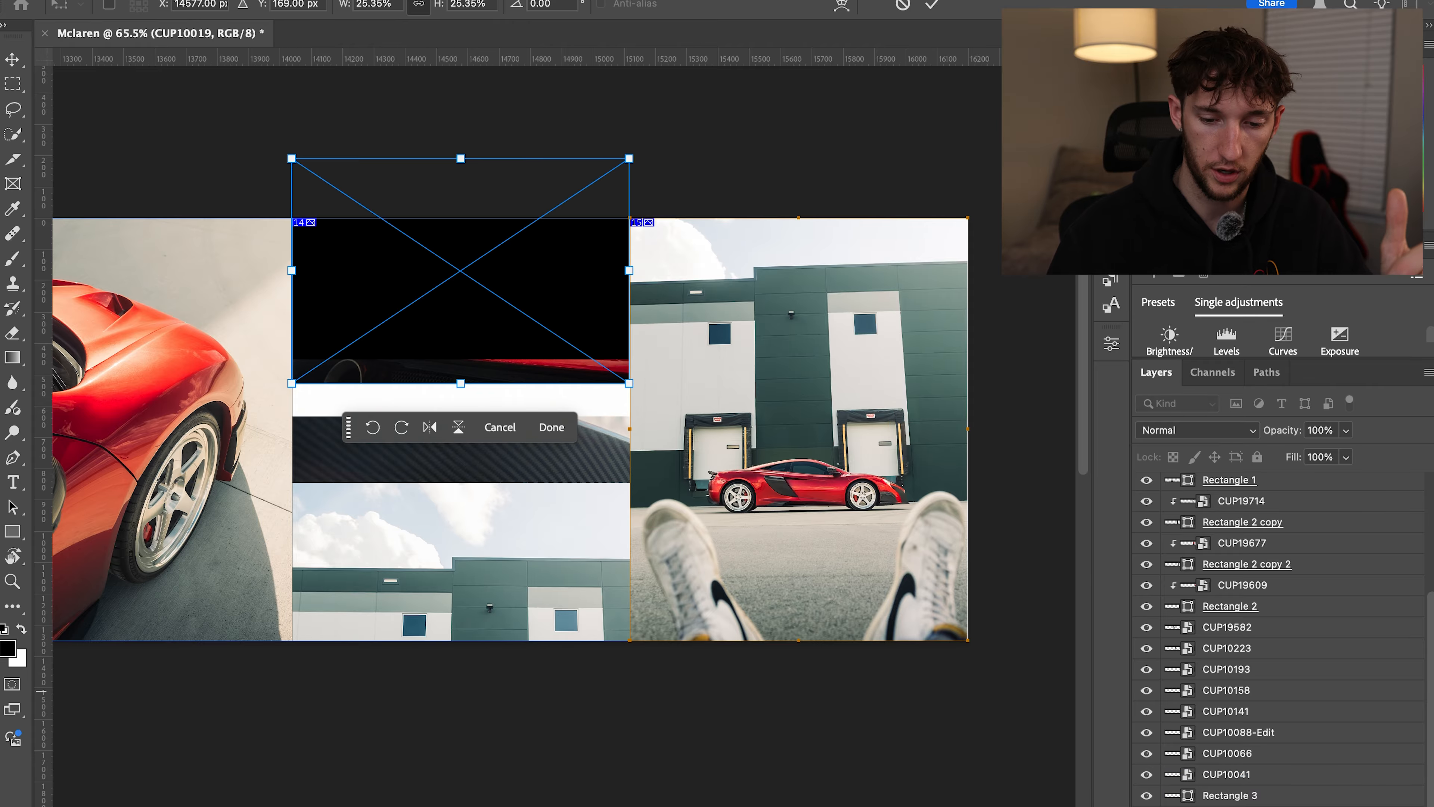
key("Return")
left_click_drag(1226, 806, 1229, 793)
right_click(1228, 789)
left_click(1023, 802)
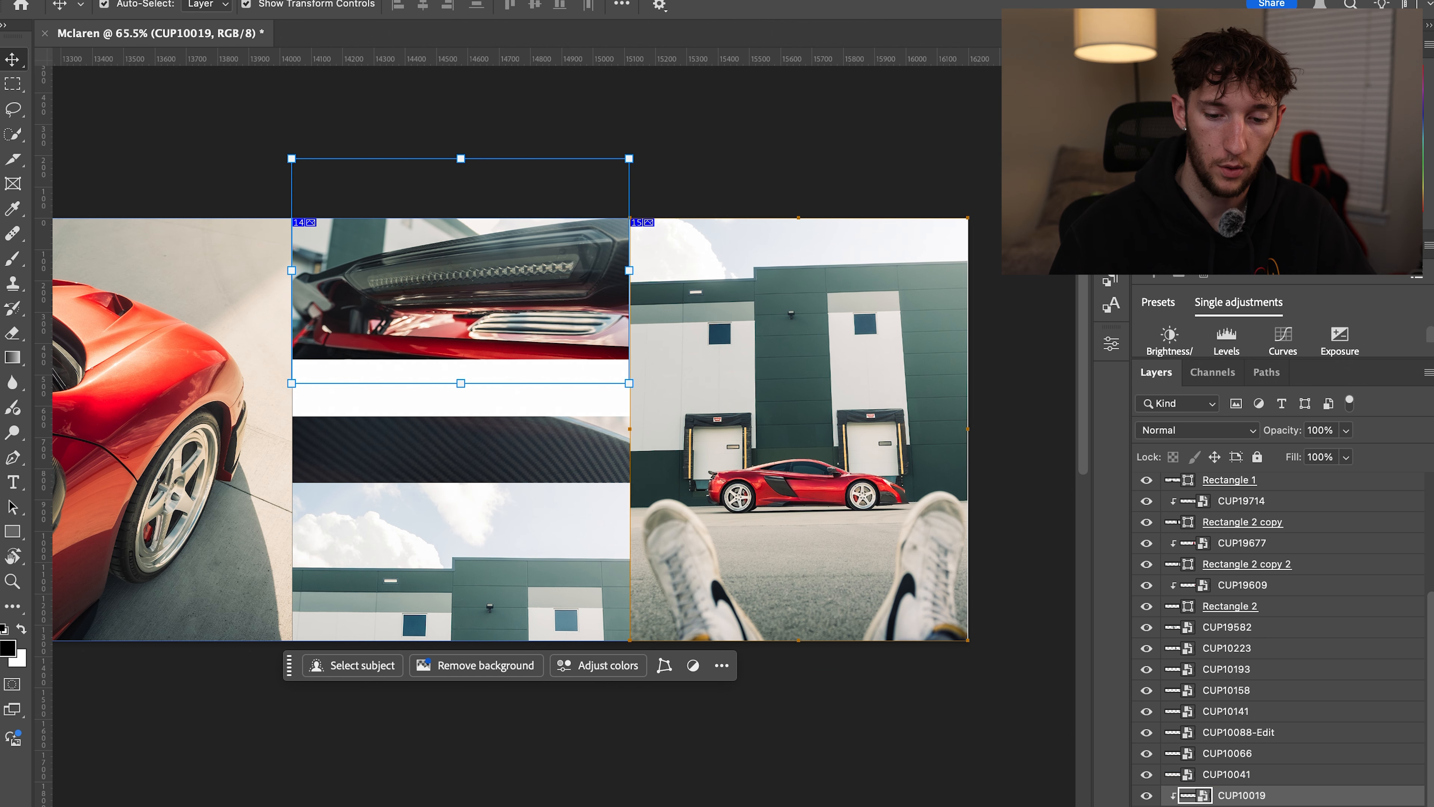
Duplicate Rectangle 3 and place the unclipped rectangle flush with the bottom edge of slice 14
key("alt+[")
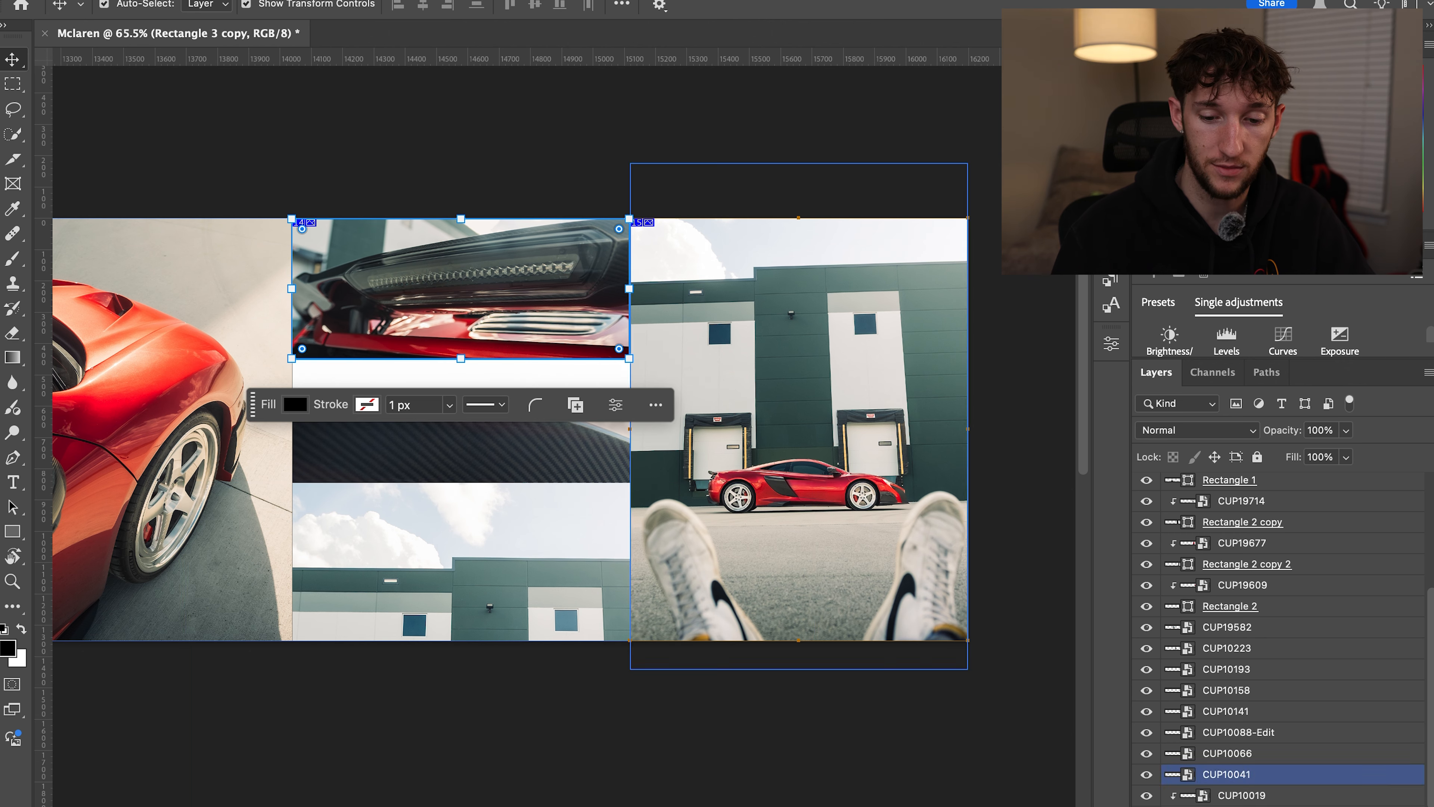
scroll(499, 534, "down", 3)
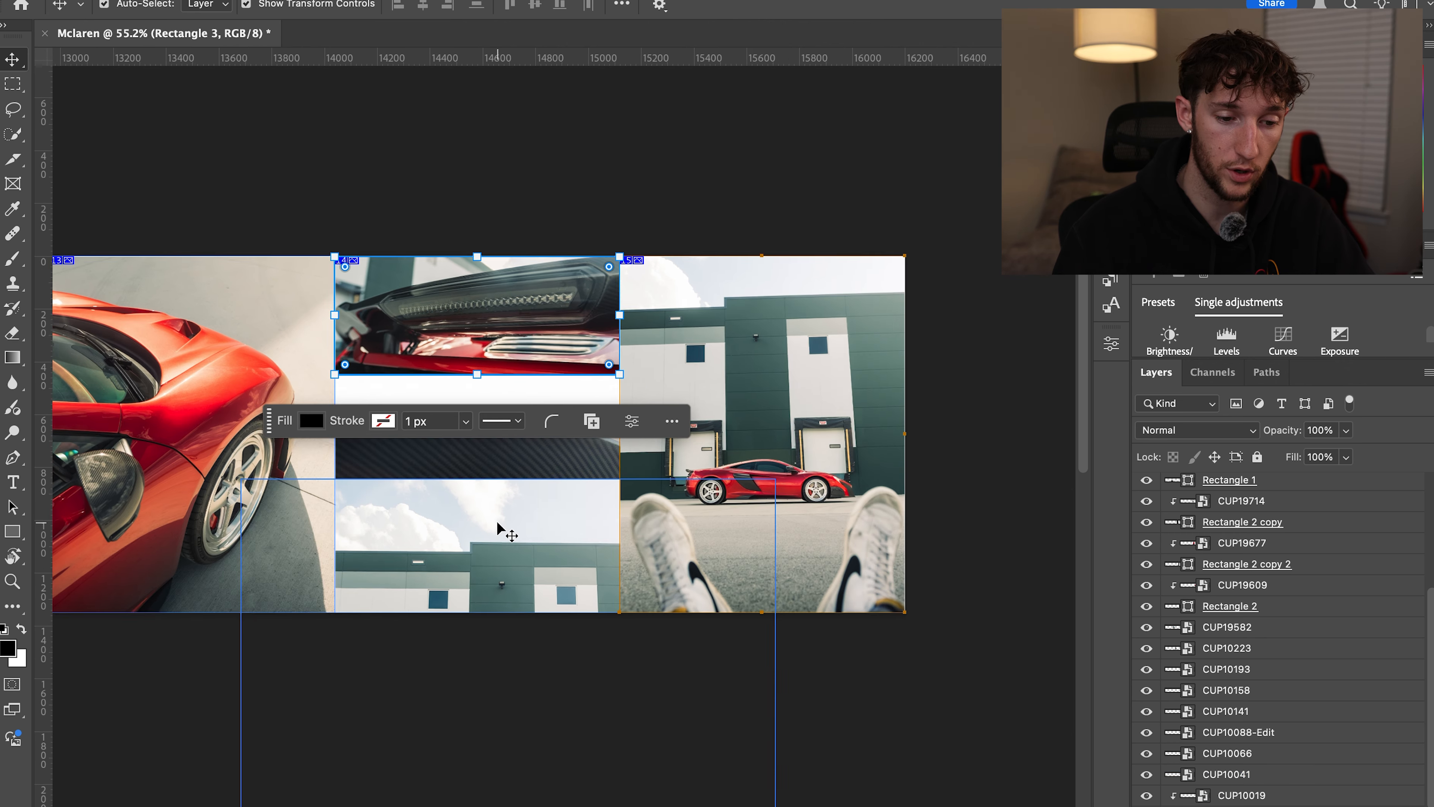
scroll(446, 408, "up", 3)
key("ctrl+t")
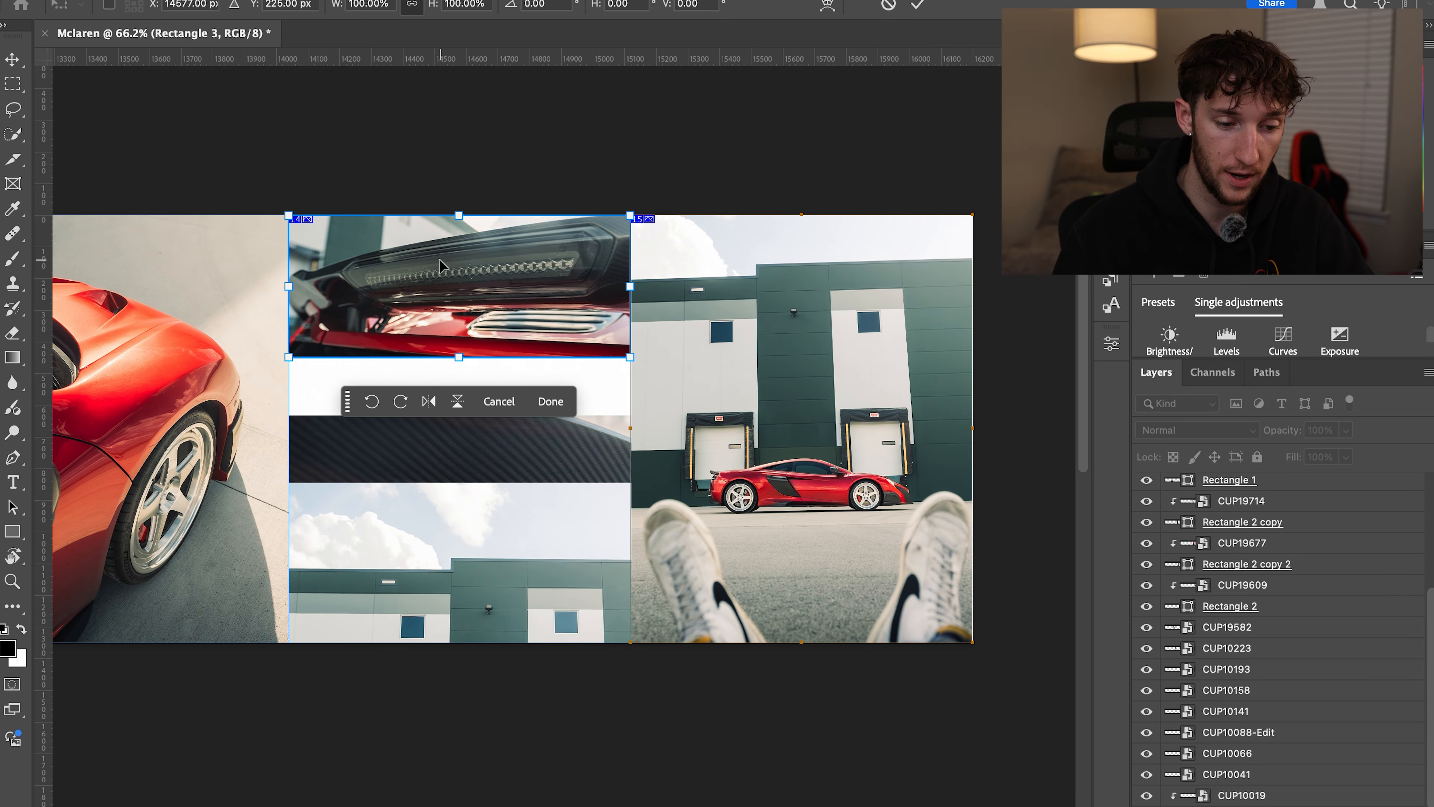
left_click_drag(441, 266, 435, 552)
left_click(9, 52)
Place the bumper photo CUP10013 directly above Rectangle 3, clip it to the lower rectangle and scale it to the slice width
mouse_move(462, 450)
left_mouse_down()
mouse_move(461, 355)
mouse_move(471, 452)
mouse_move(435, 437)
mouse_move(457, 437)
left_mouse_up()
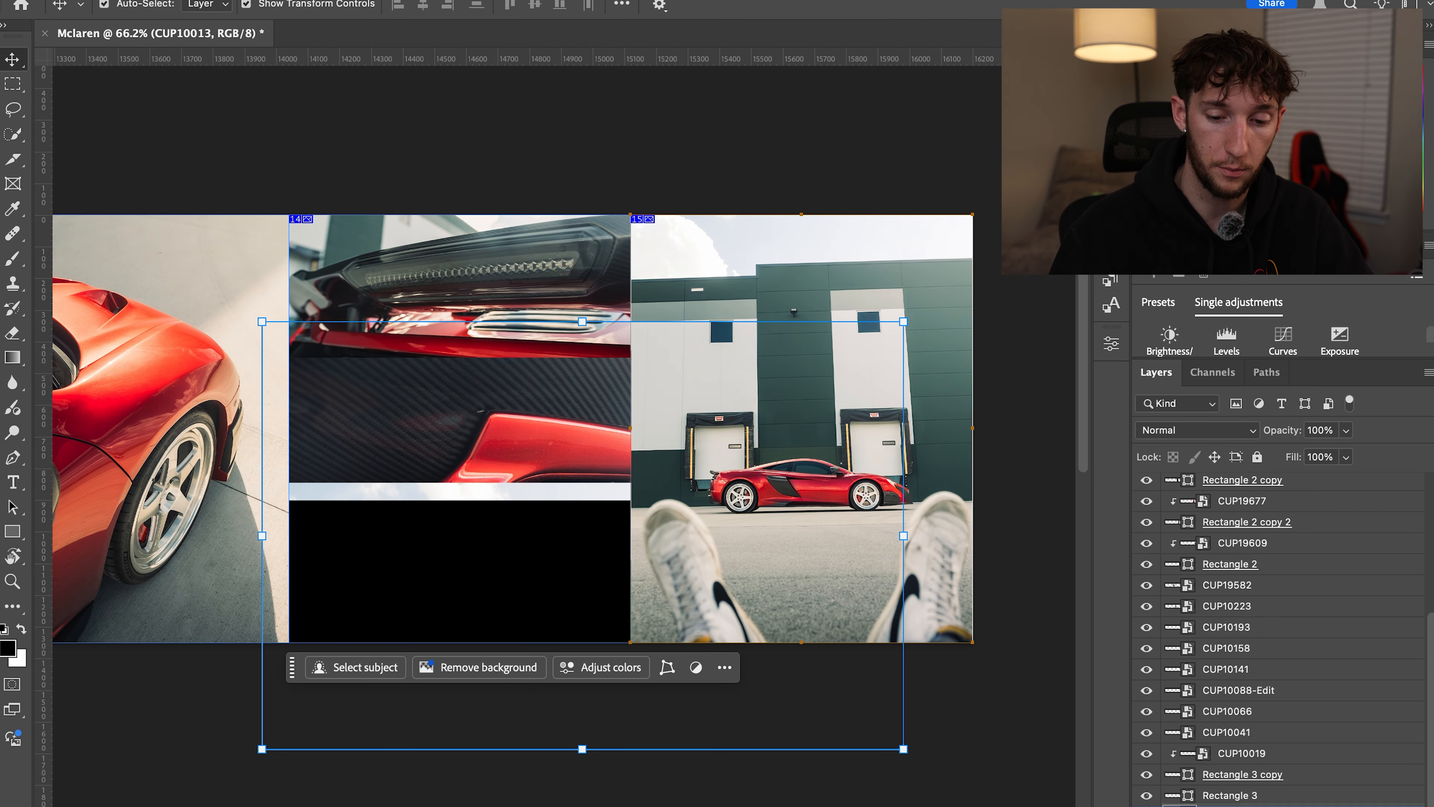
right_click(1237, 797)
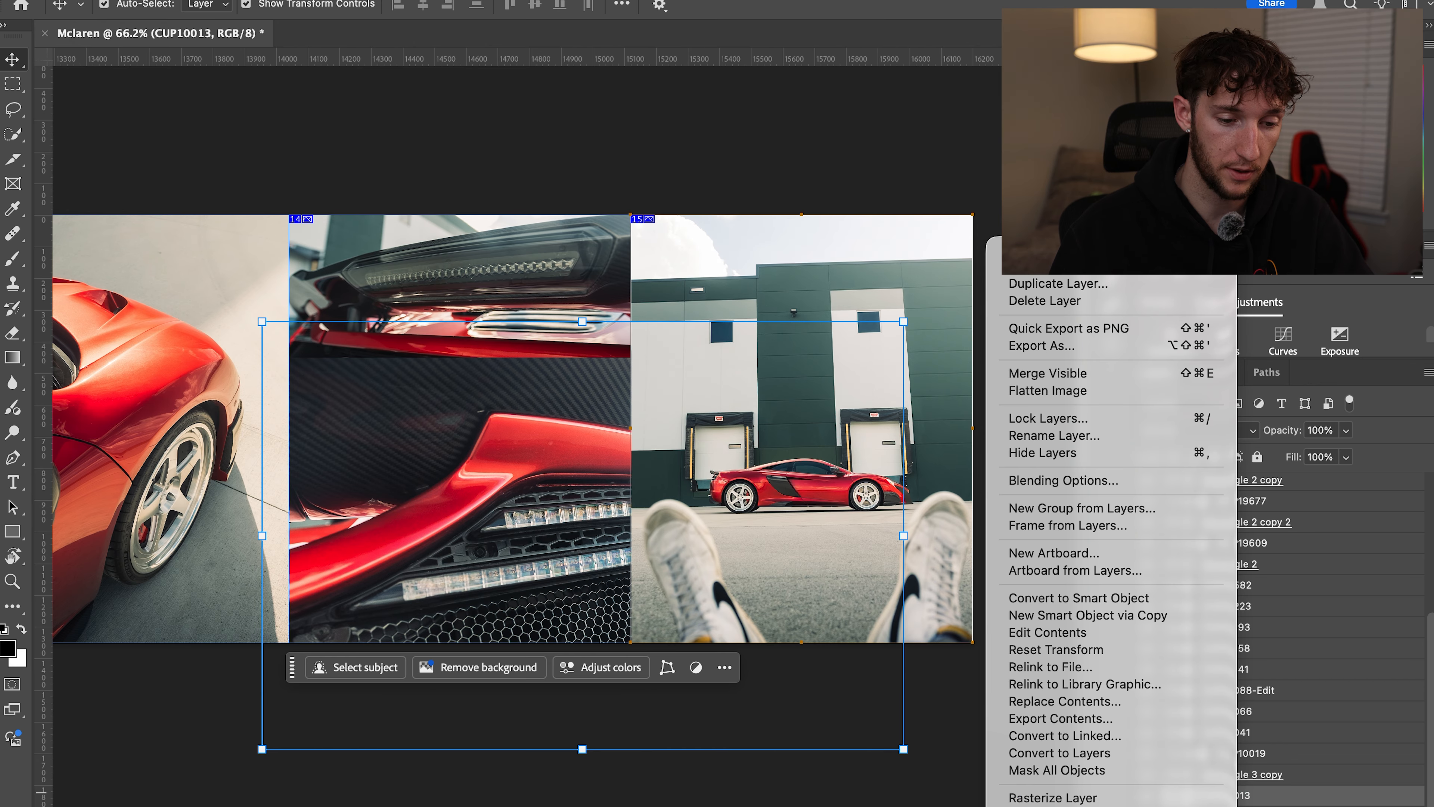
key("alt+super+g")
mouse_move(449, 547)
left_mouse_down()
mouse_move(484, 547)
mouse_move(462, 548)
left_mouse_up()
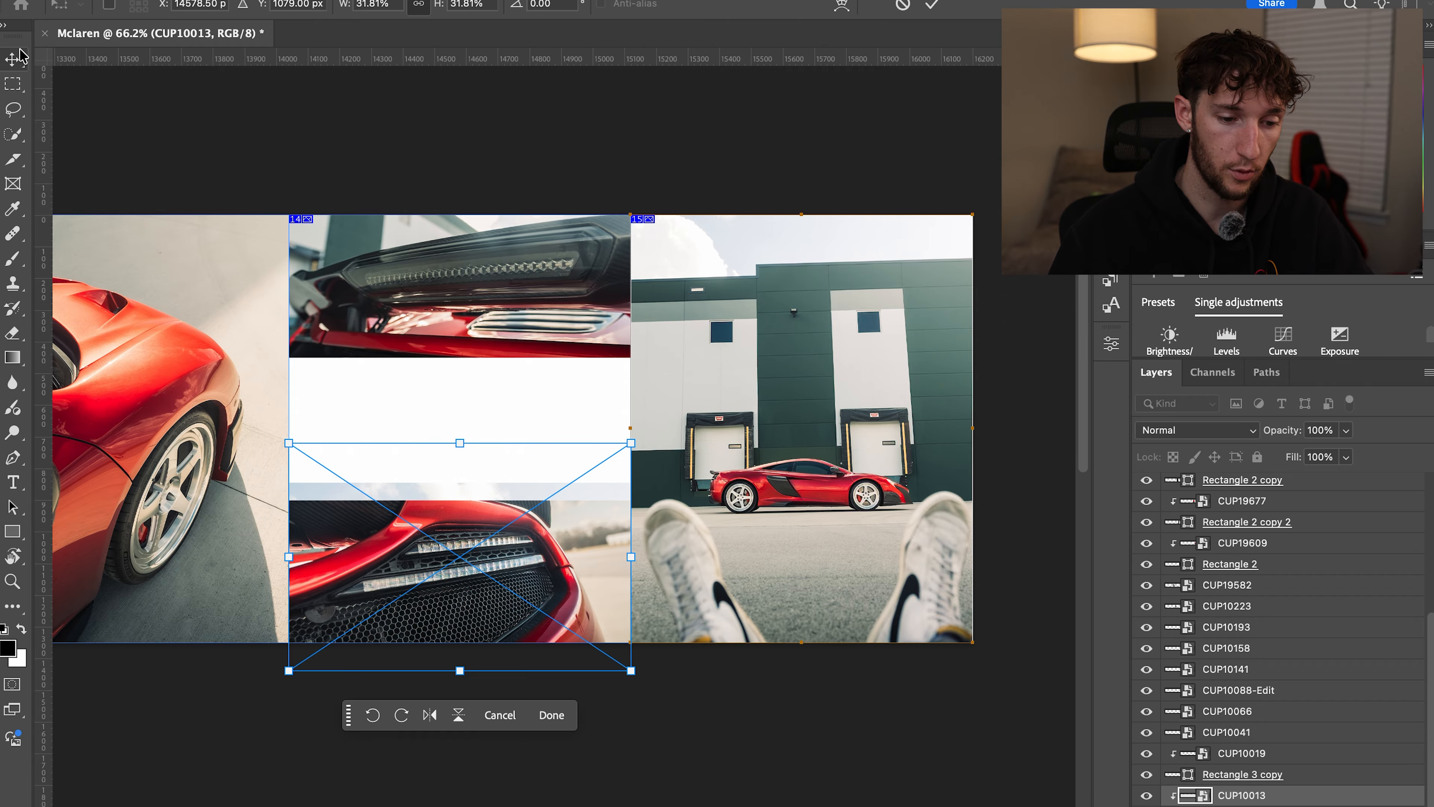
key("Return")
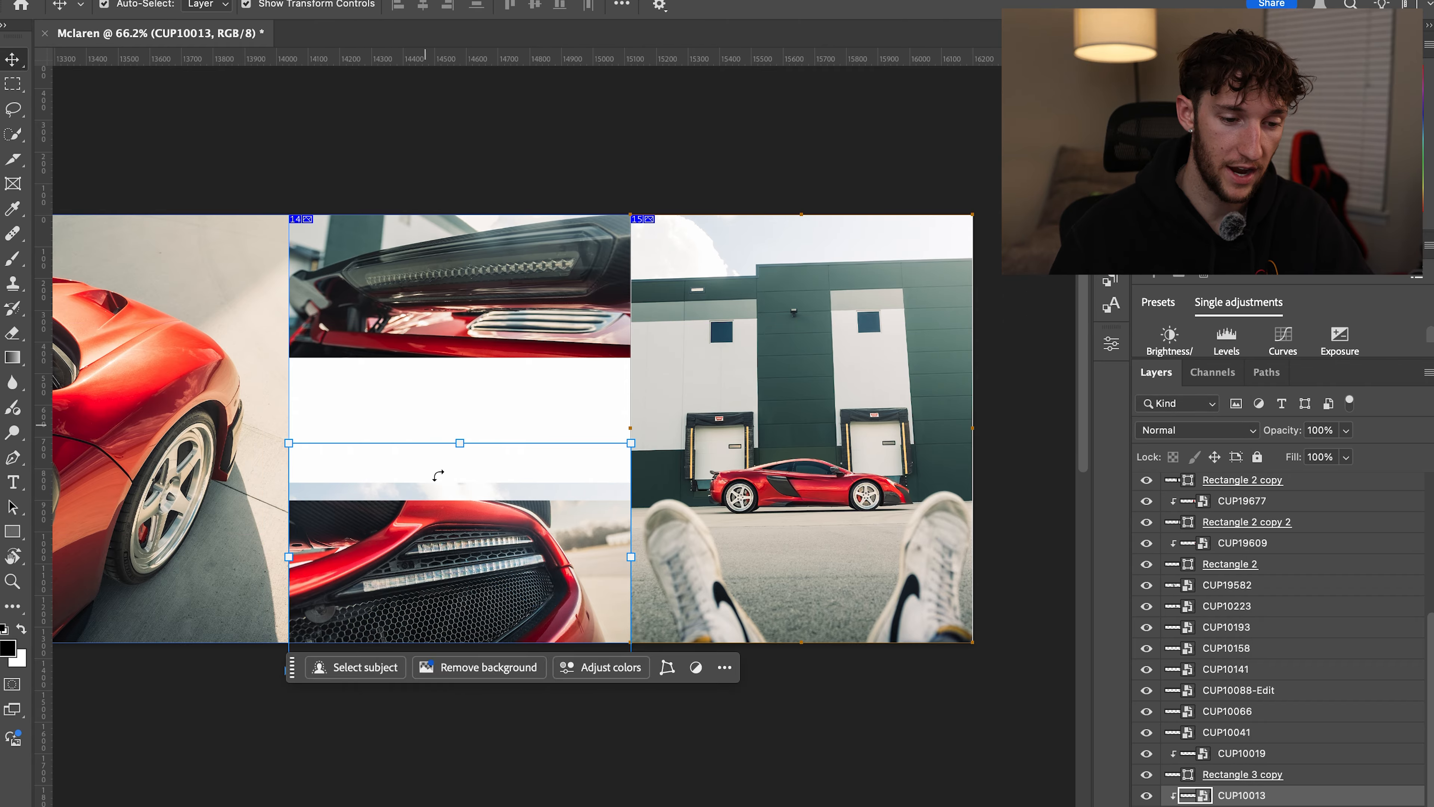
Scale down the warehouse photo CUP10032 and position it in the gap between the two clipped photos of slice 14
scroll(1219, 650, "down", 1)
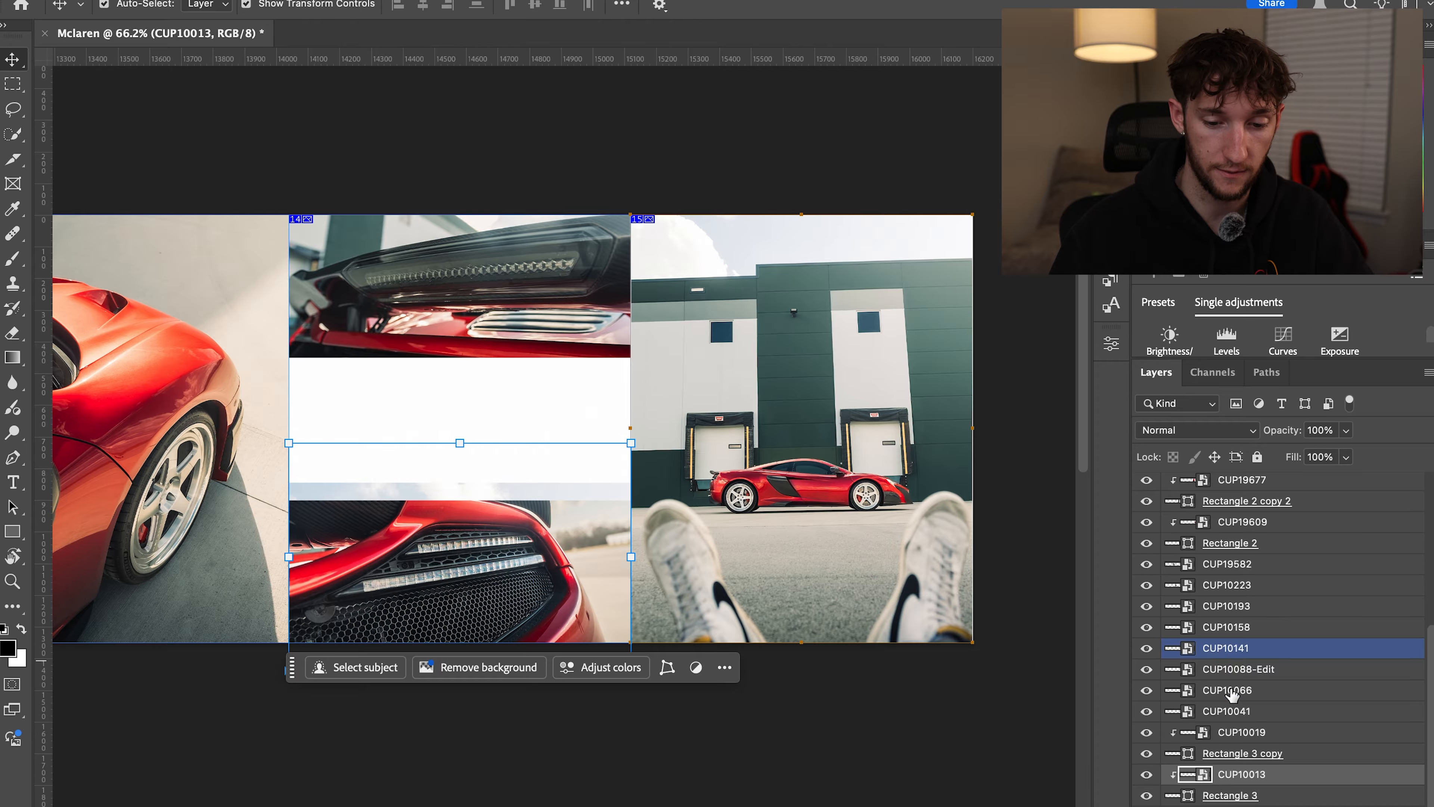
left_click(462, 490)
left_click_drag(496, 508, 631, 284)
left_click_drag(951, 471, 686, 472)
left_click_drag(560, 459, 557, 451)
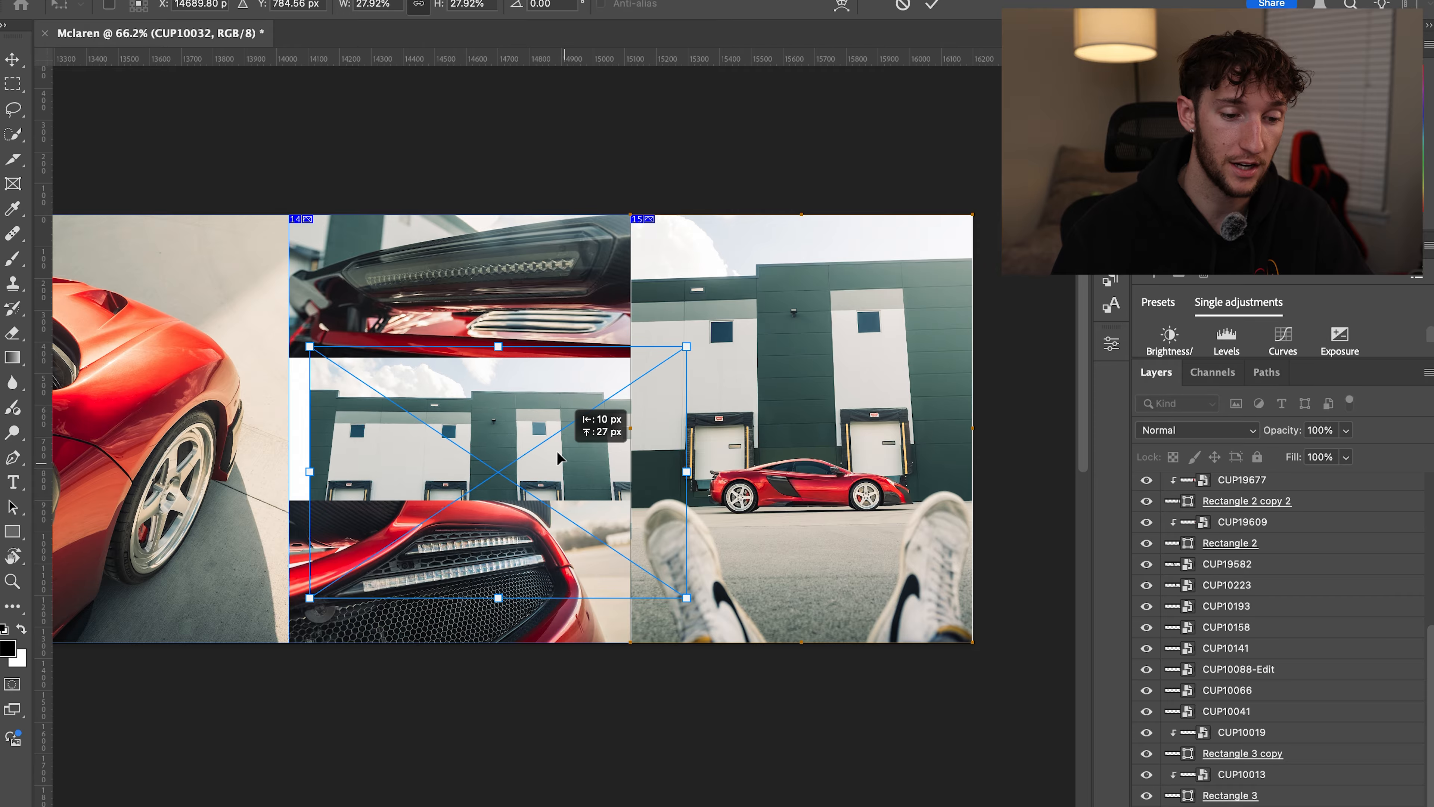
key("Return")
Export all slices with Save for Web as images only to the Desktop, using the file name Mclaren.gif
key("super+0")
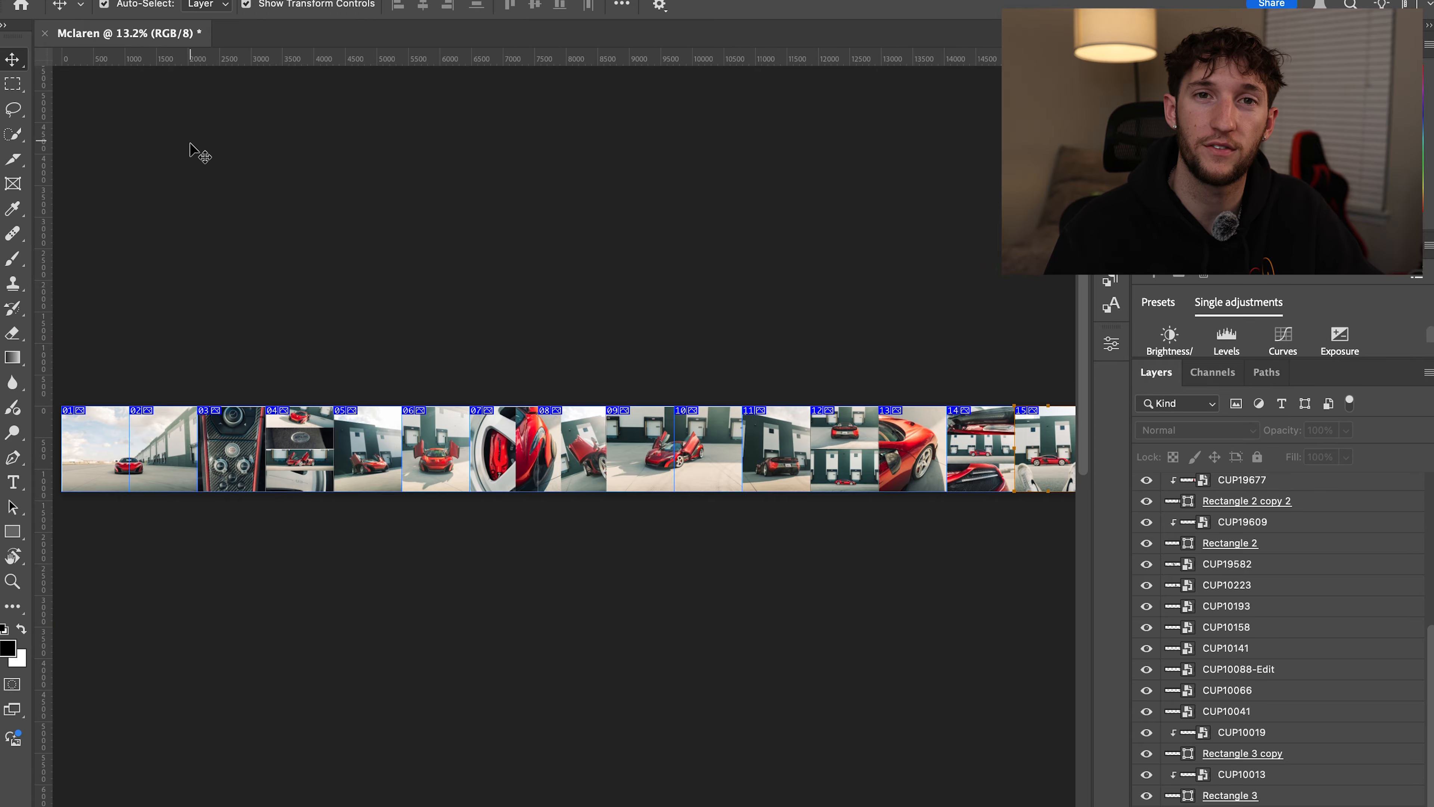
left_click(175, 0)
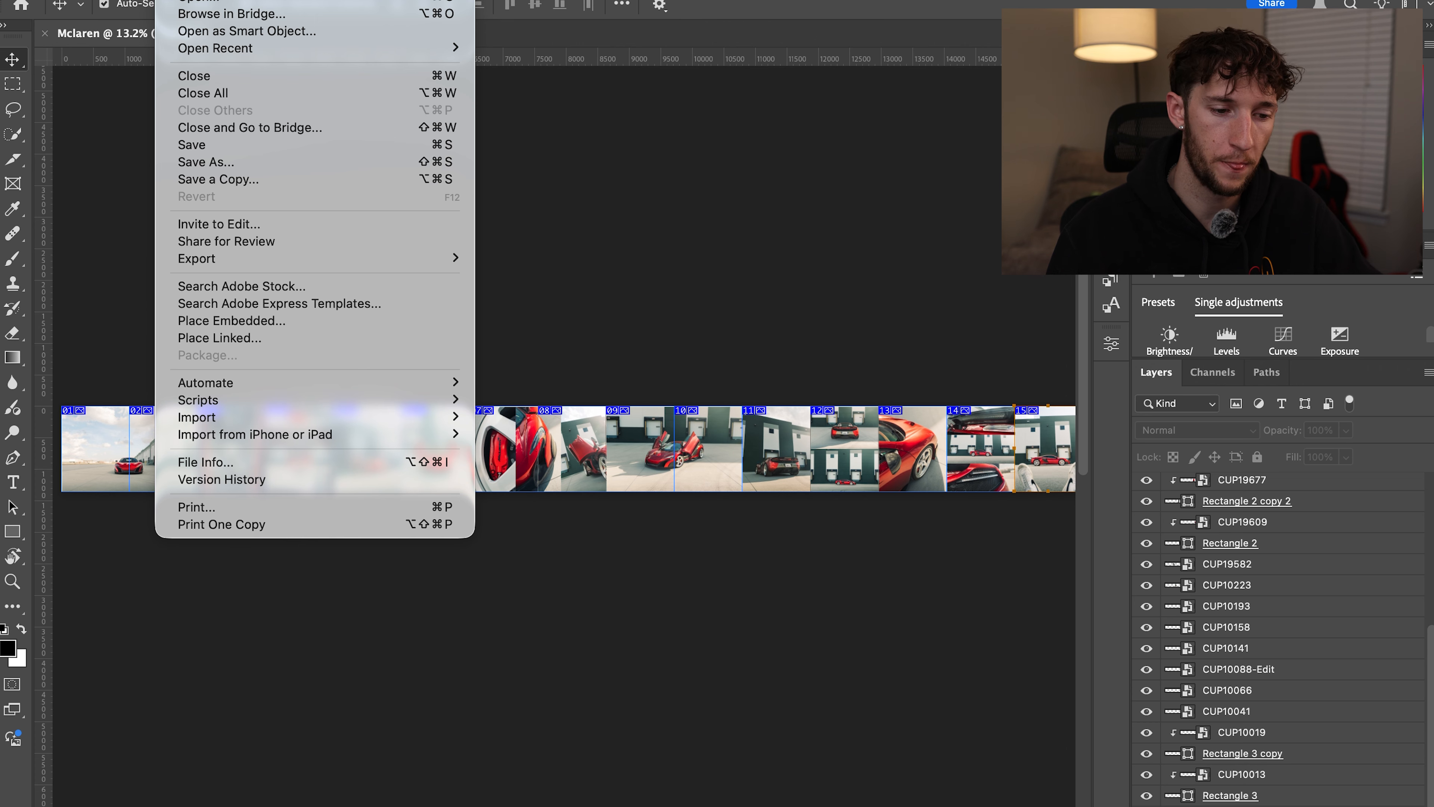
mouse_move(294, 260)
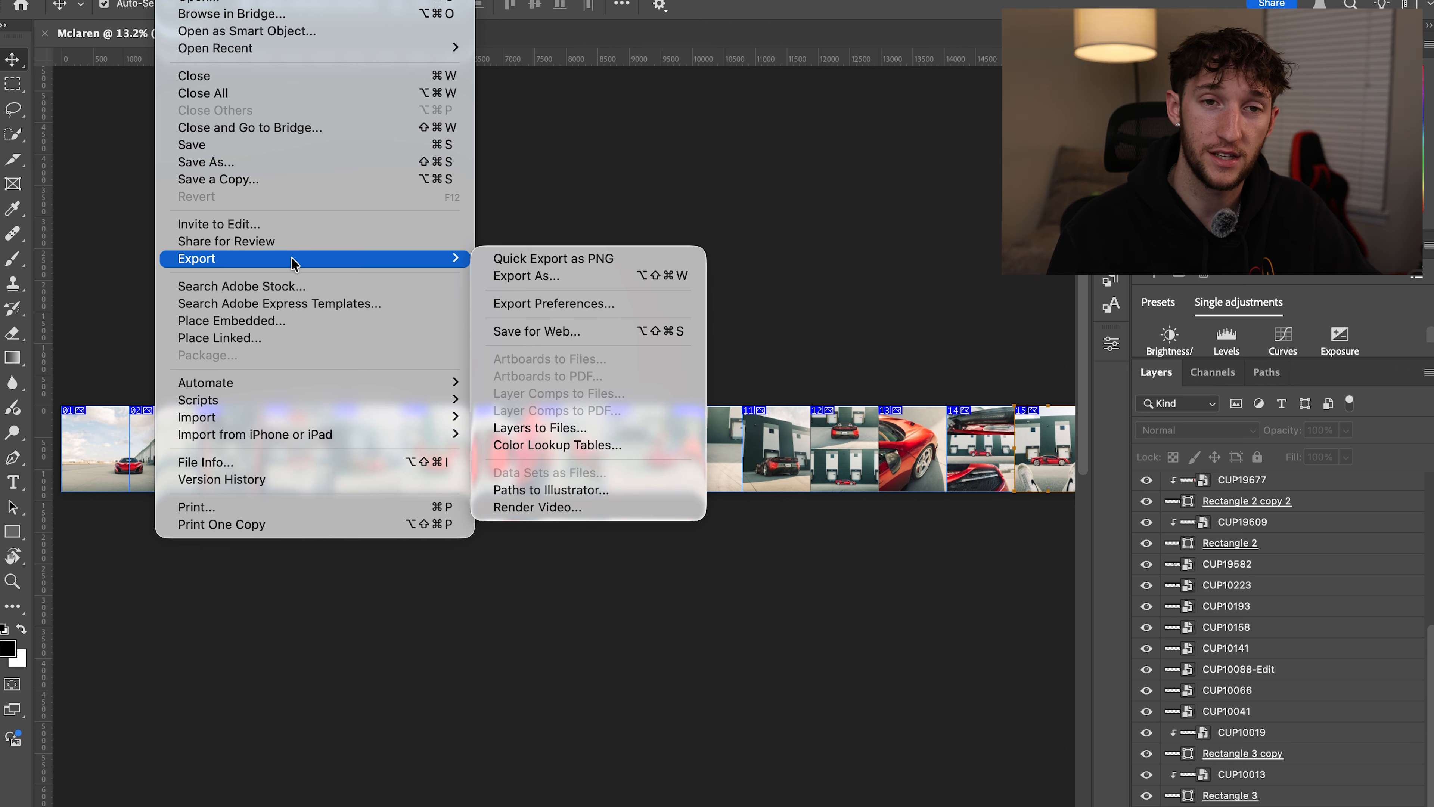
left_click(525, 332)
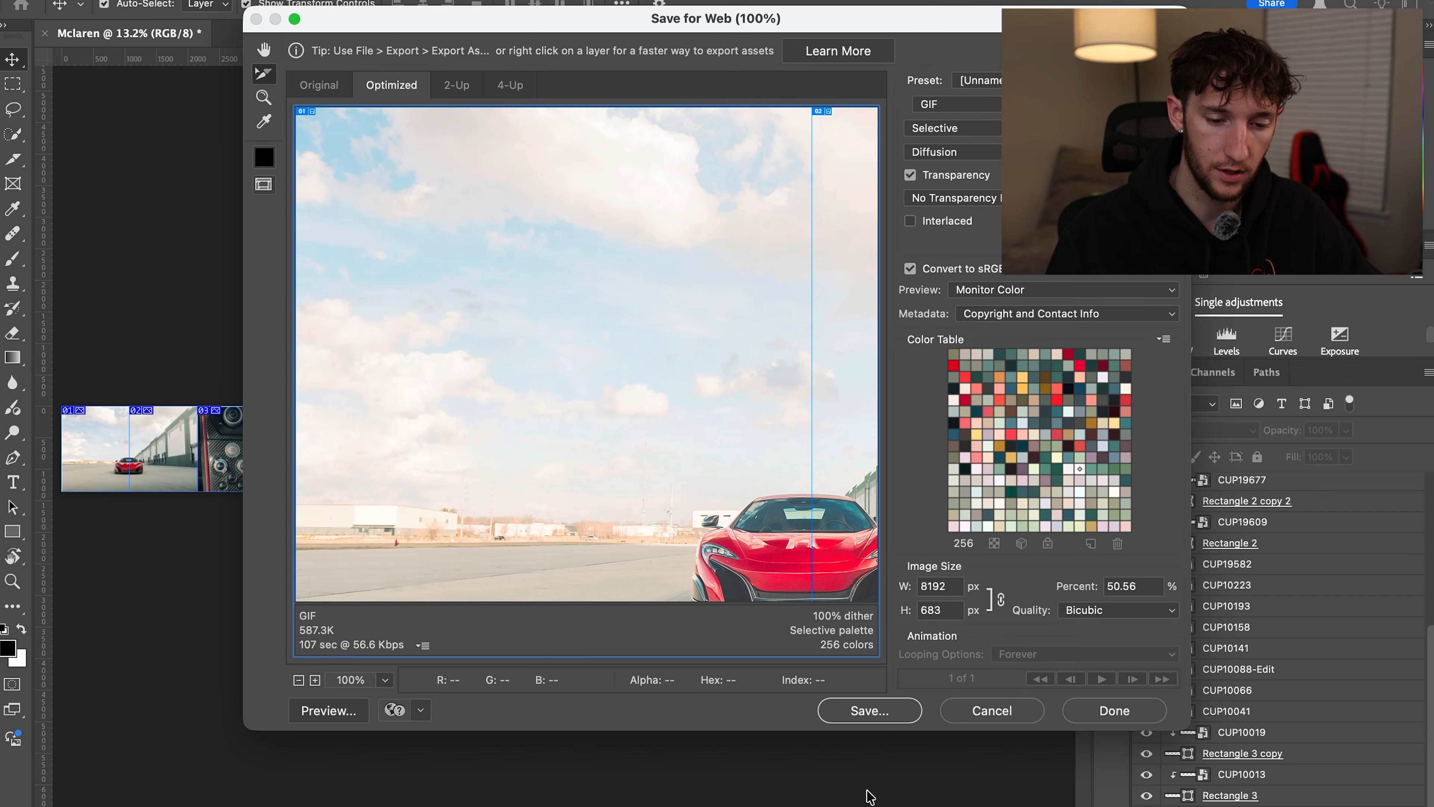
left_click(861, 711)
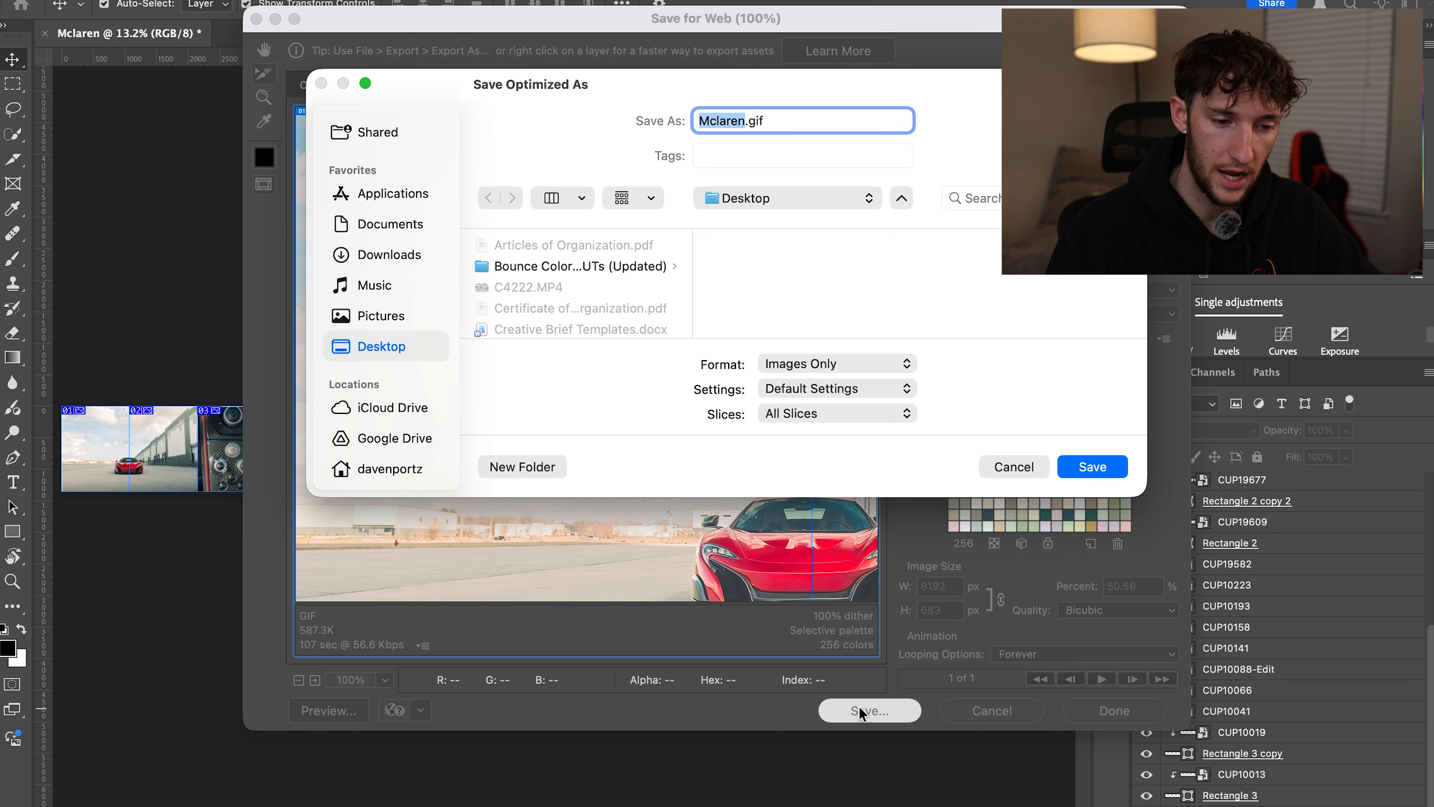
left_click(1093, 466)
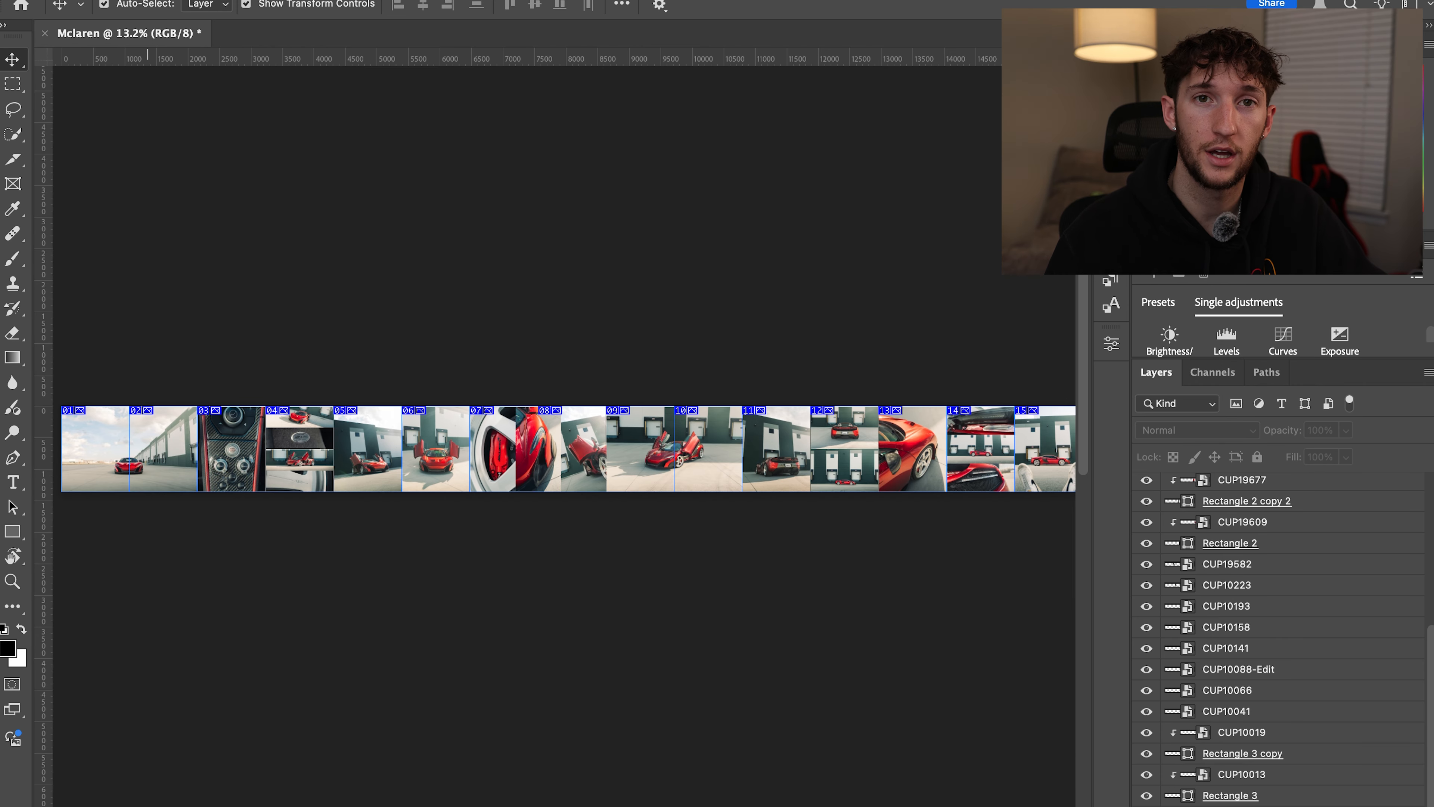